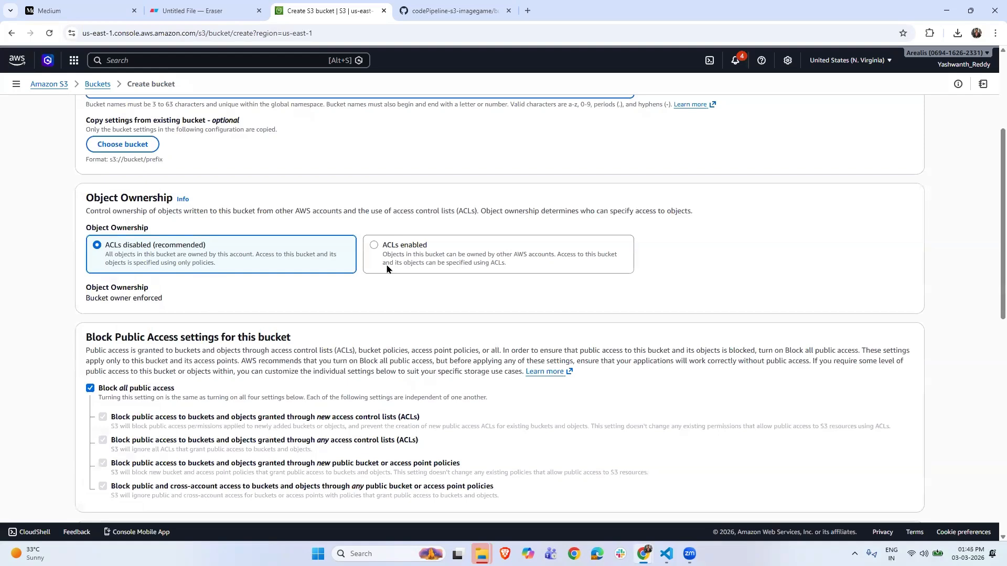
Enable ACLs for the new bucket, turn off Block all public access, and acknowledge the public access warning
{"action": "left_click", "coordinate": [387, 269]}
{"action": "scroll", "coordinate": [386, 265], "scroll_direction": "down", "scroll_amount": 3}
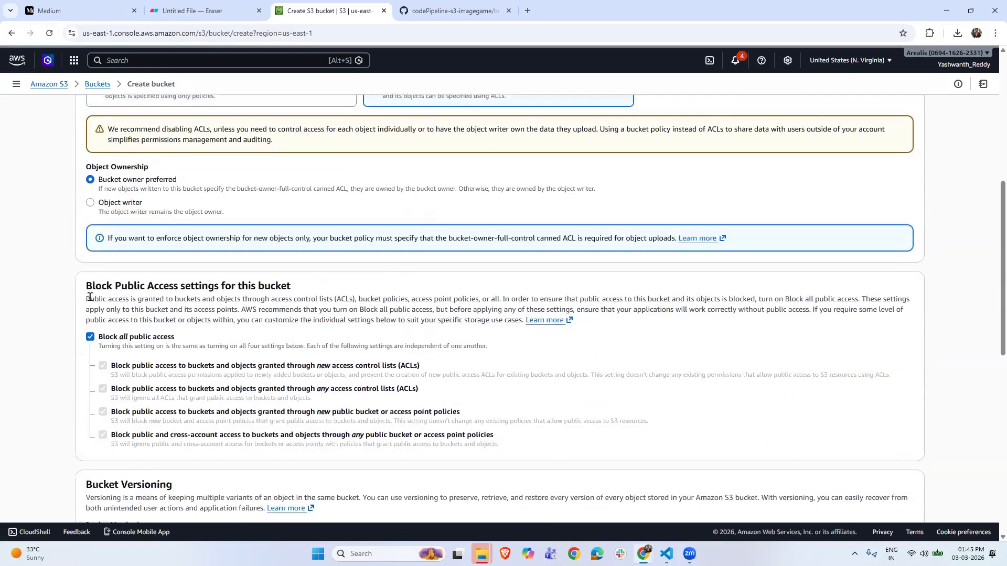
{"action": "left_click", "coordinate": [90, 337]}
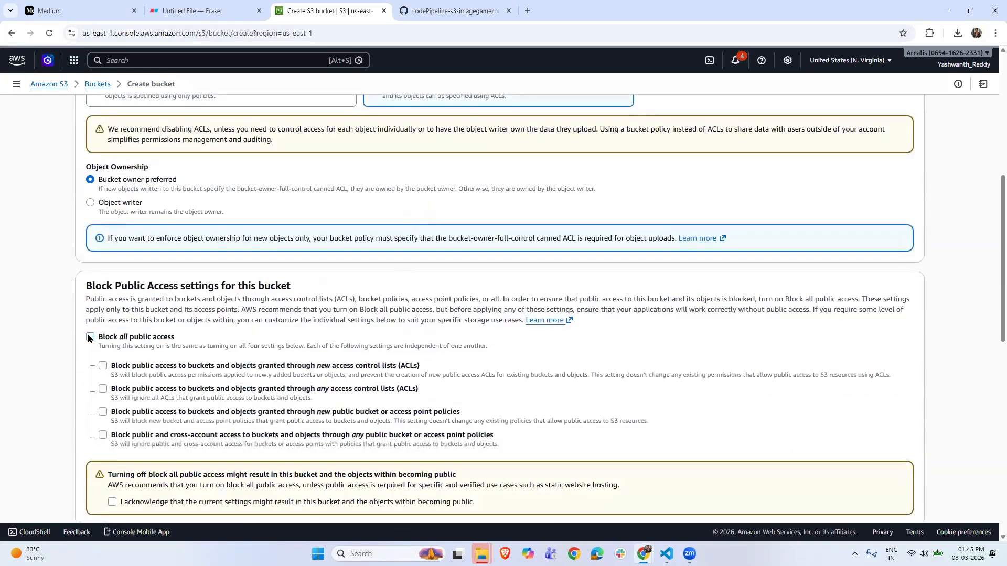
{"action": "scroll", "coordinate": [88, 338], "scroll_direction": "down", "scroll_amount": 3}
{"action": "left_click", "coordinate": [112, 345]}
{"action": "scroll", "coordinate": [117, 351], "scroll_direction": "down", "scroll_amount": 5}
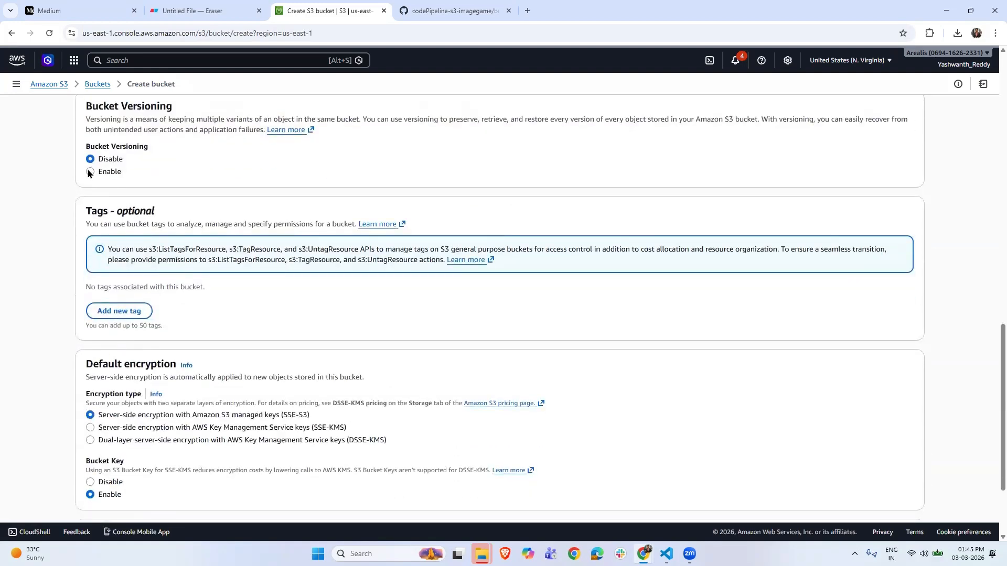
Enable bucket versioning and create the bucket with the remaining default settings
{"action": "left_click", "coordinate": [90, 172]}
{"action": "scroll", "coordinate": [508, 516], "scroll_direction": "down", "scroll_amount": 3}
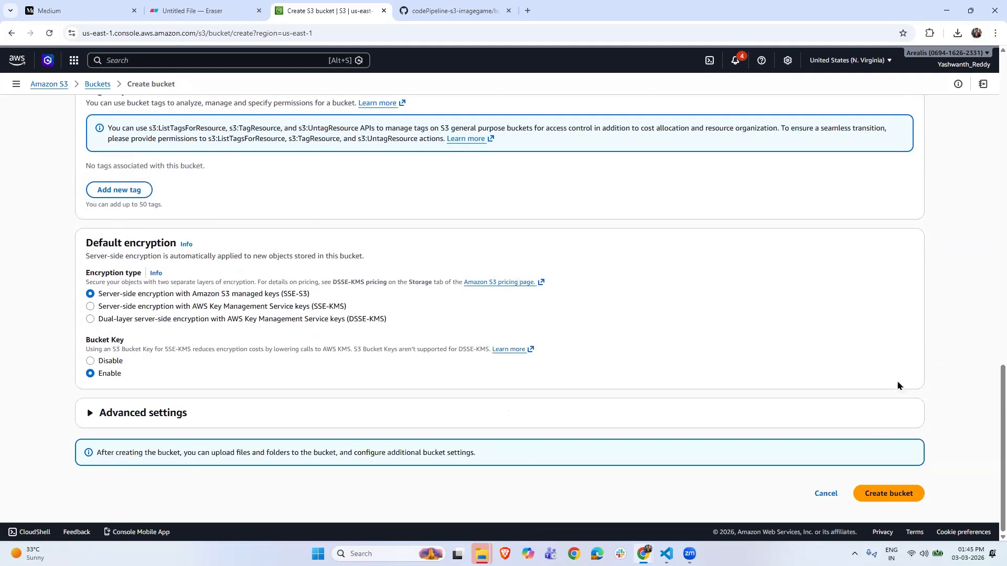
{"action": "left_click", "coordinate": [885, 495]}
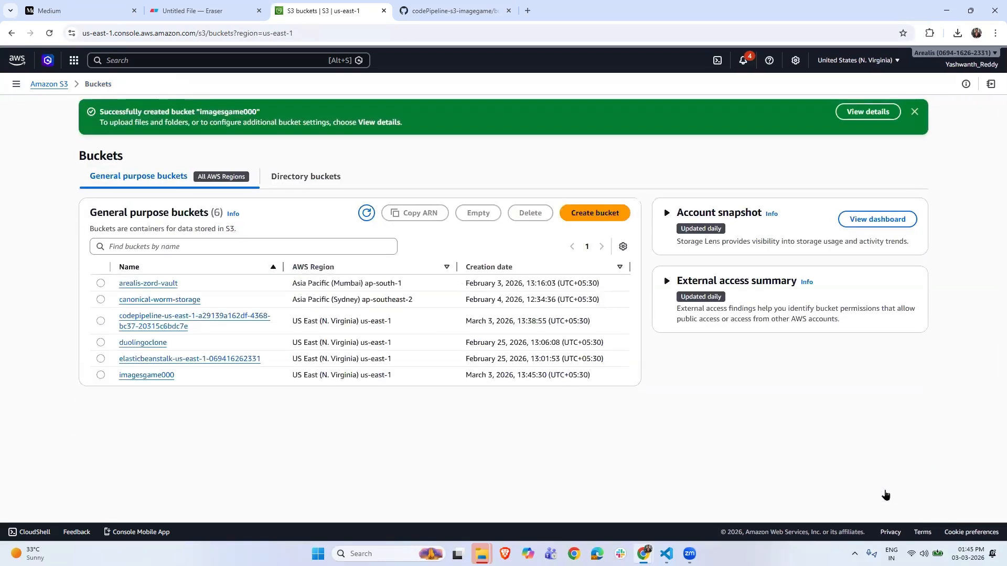
Open the static website hosting settings of the imagesgame000 bucket and enable static website hosting
{"action": "left_click", "coordinate": [146, 380]}
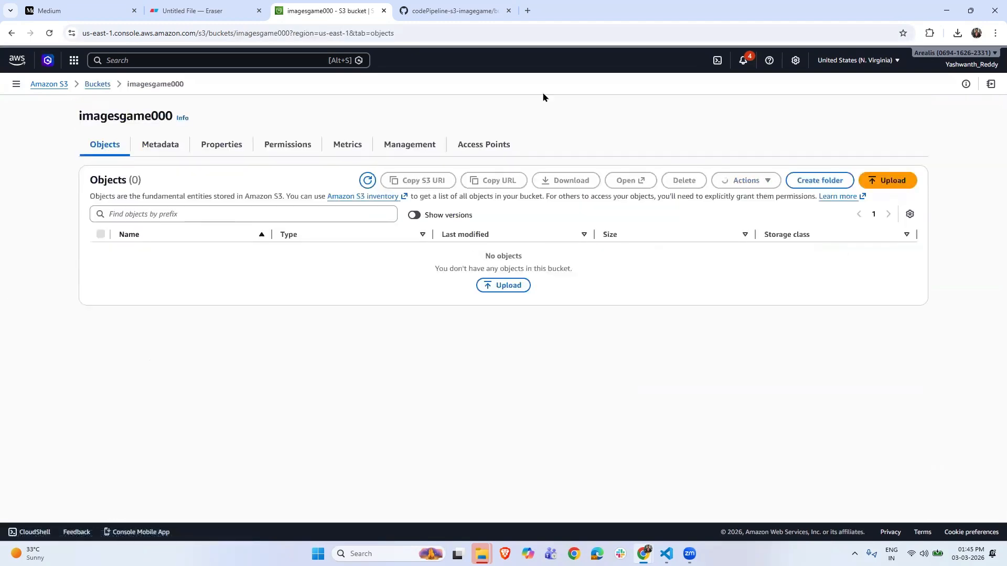
{"action": "left_click", "coordinate": [221, 146]}
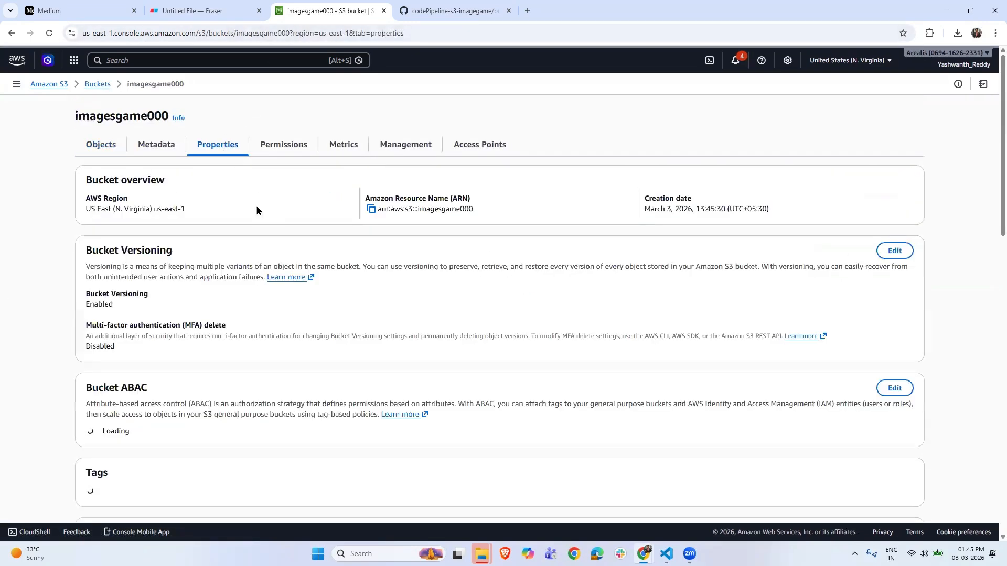
{"action": "scroll", "coordinate": [256, 211], "scroll_direction": "down", "scroll_amount": 20}
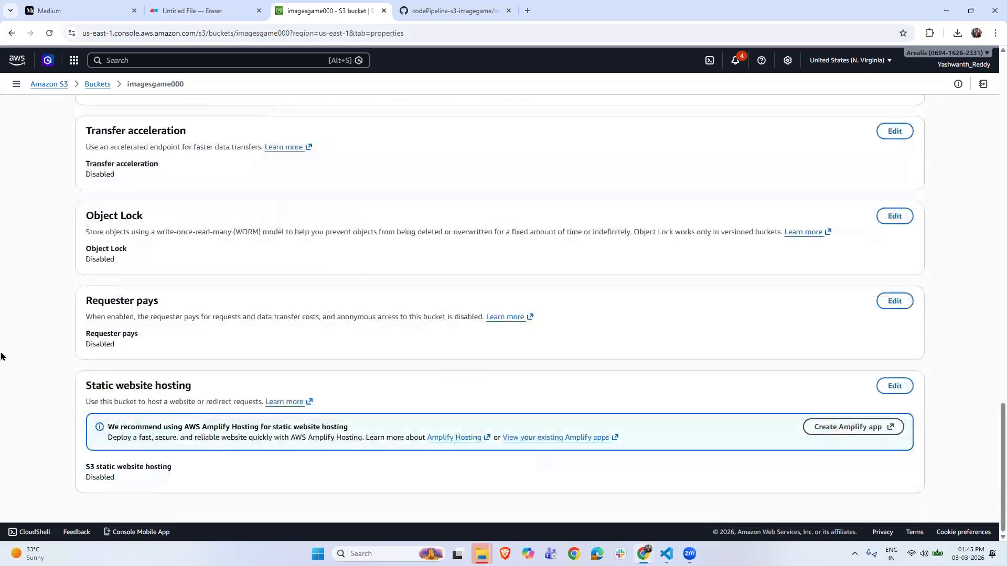
{"action": "left_click_drag", "start_coordinate": [75, 391], "coordinate": [293, 399]}
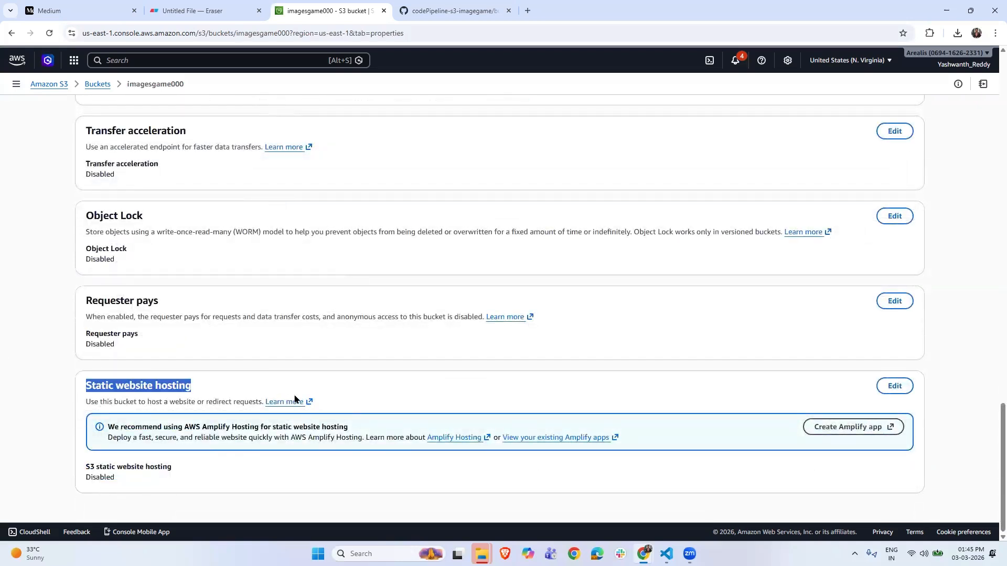
{"action": "left_click", "coordinate": [894, 386]}
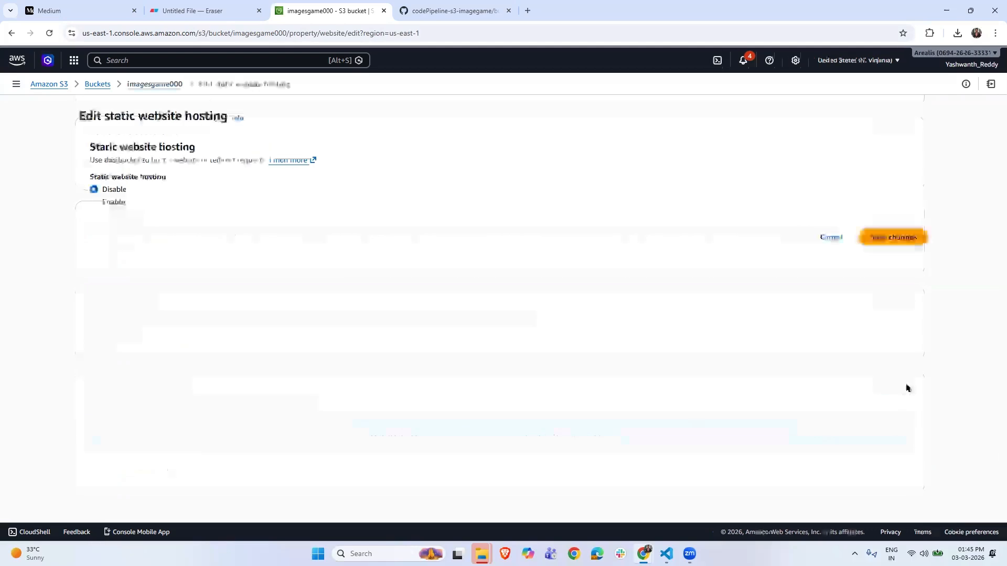
{"action": "left_click", "coordinate": [95, 202]}
Set the index document to index.html and save the static website hosting changes
{"action": "scroll", "coordinate": [340, 423], "scroll_direction": "down", "scroll_amount": 2}
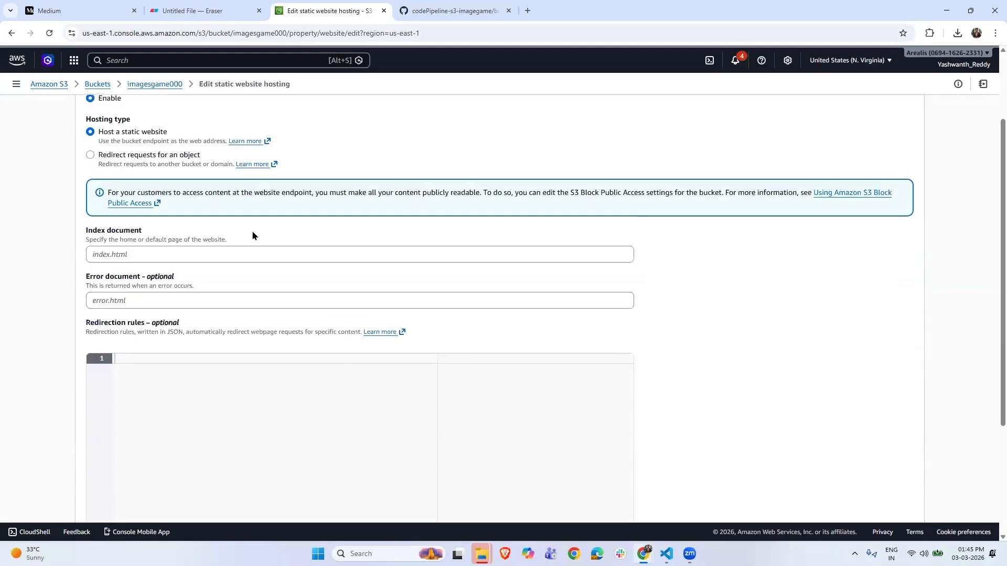
{"action": "left_click", "coordinate": [219, 256]}
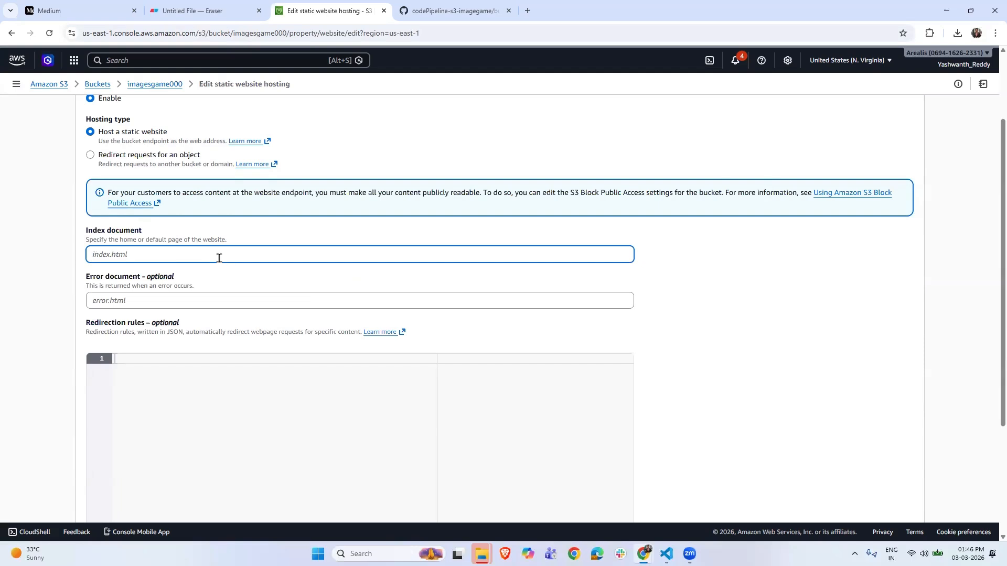
{"action": "type", "text": "index.th"}
{"action": "key", "text": "BackSpace"}
{"action": "key", "text": "BackSpace"}
{"action": "type", "text": "thtm"}
{"action": "scroll", "coordinate": [470, 358], "scroll_direction": "down", "scroll_amount": 3}
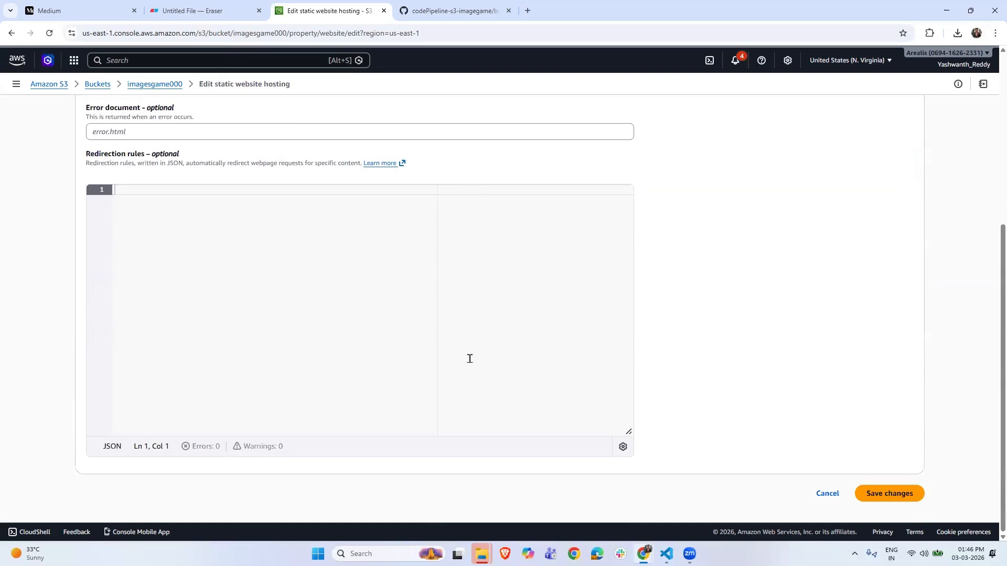
{"action": "left_click", "coordinate": [918, 488]}
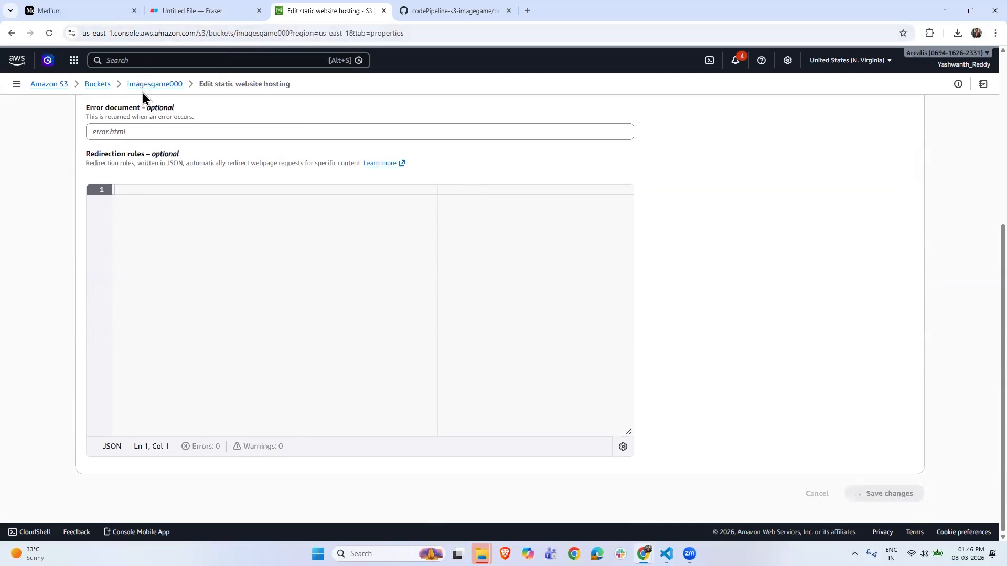
Open the bucket website endpoint from the static website hosting section and examine the page it returns
{"action": "scroll", "coordinate": [211, 263], "scroll_direction": "down", "scroll_amount": 5}
{"action": "scroll", "coordinate": [210, 261], "scroll_direction": "down", "scroll_amount": 20}
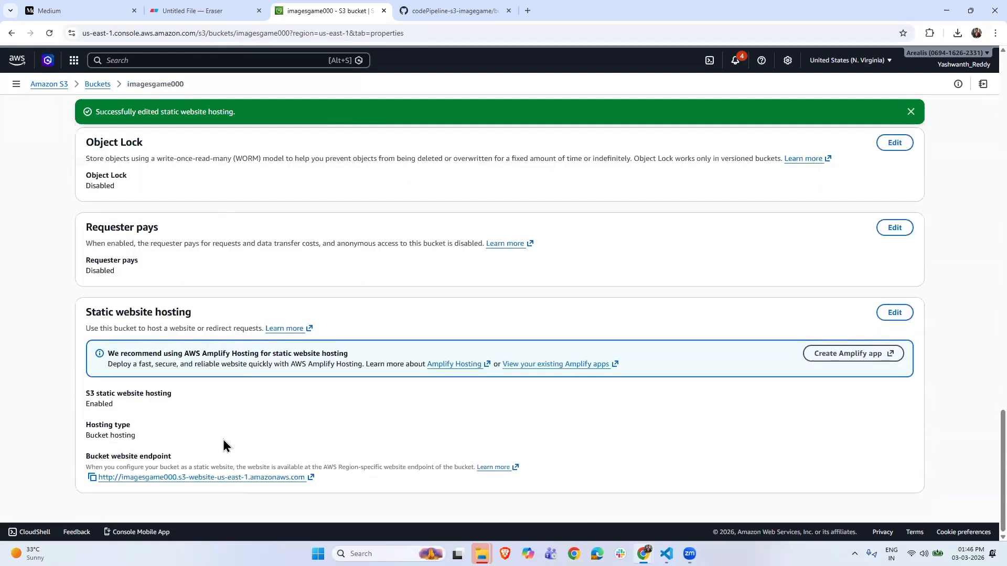
{"action": "left_click", "coordinate": [214, 478]}
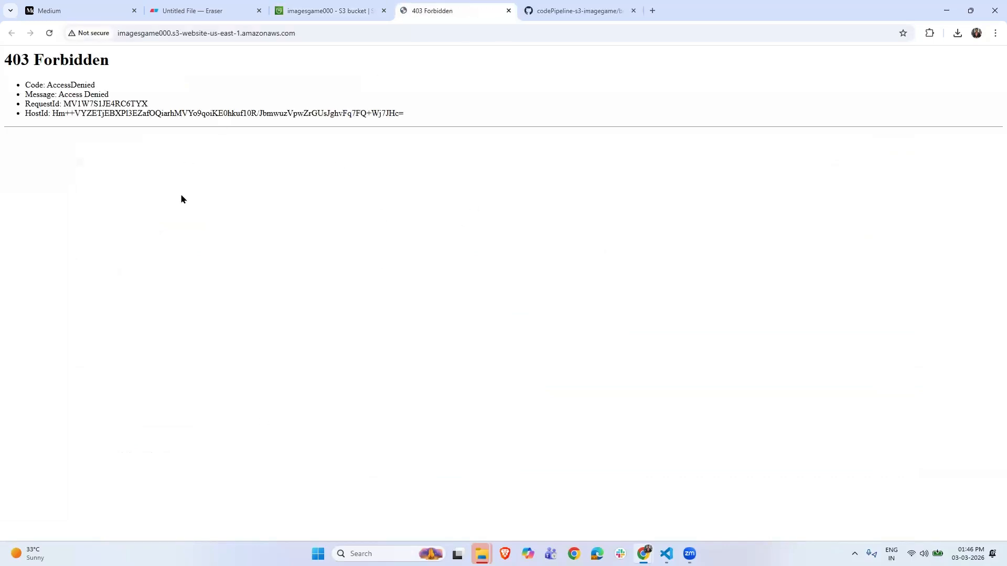
{"action": "left_click_drag", "start_coordinate": [4, 83], "coordinate": [248, 140]}
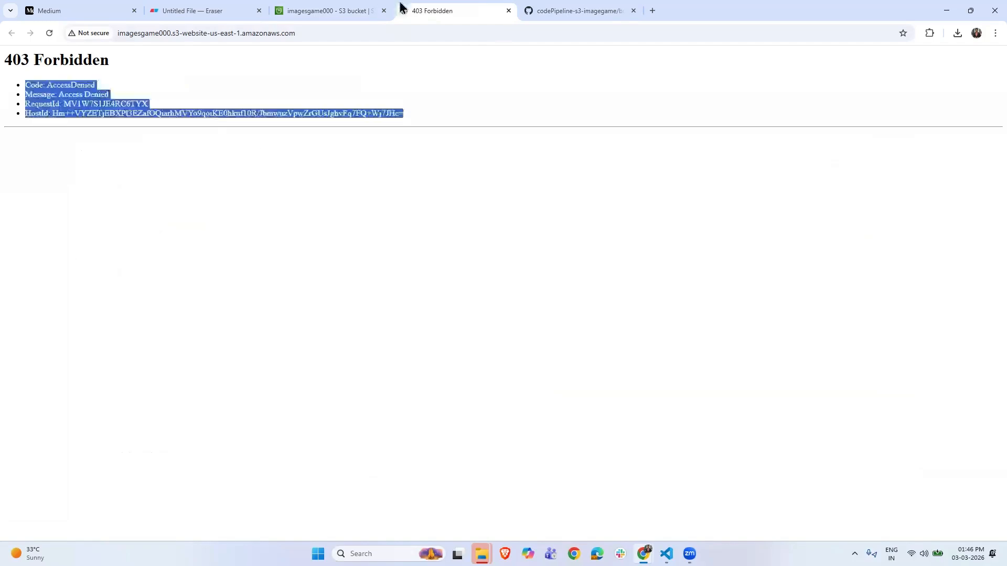
Return to the imagesgame000 bucket and open its bucket policy for editing from the permissions settings
{"action": "left_click", "coordinate": [348, 11]}
{"action": "scroll", "coordinate": [222, 392], "scroll_direction": "up", "scroll_amount": 6}
{"action": "scroll", "coordinate": [222, 391], "scroll_direction": "up", "scroll_amount": 10}
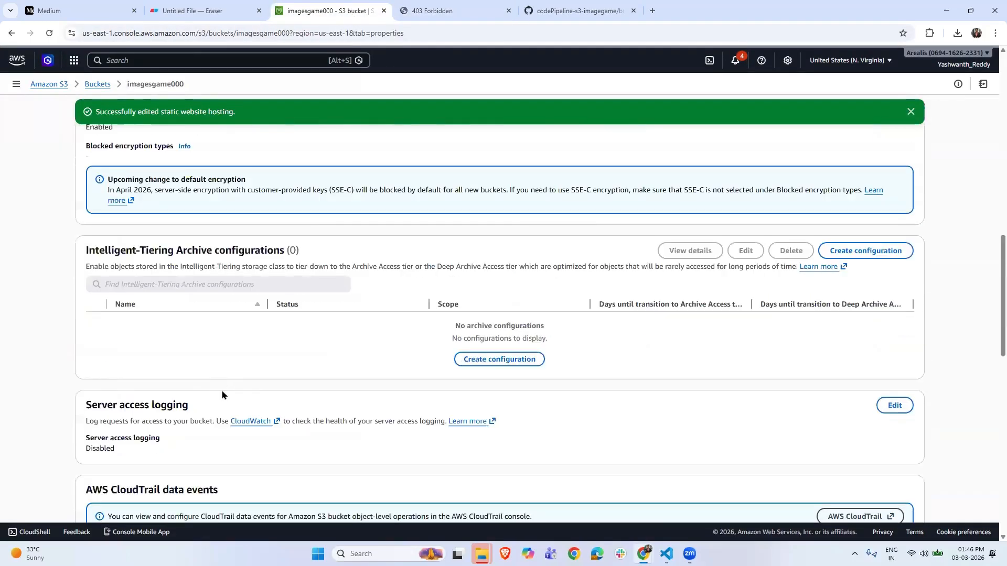
{"action": "left_click", "coordinate": [282, 175]}
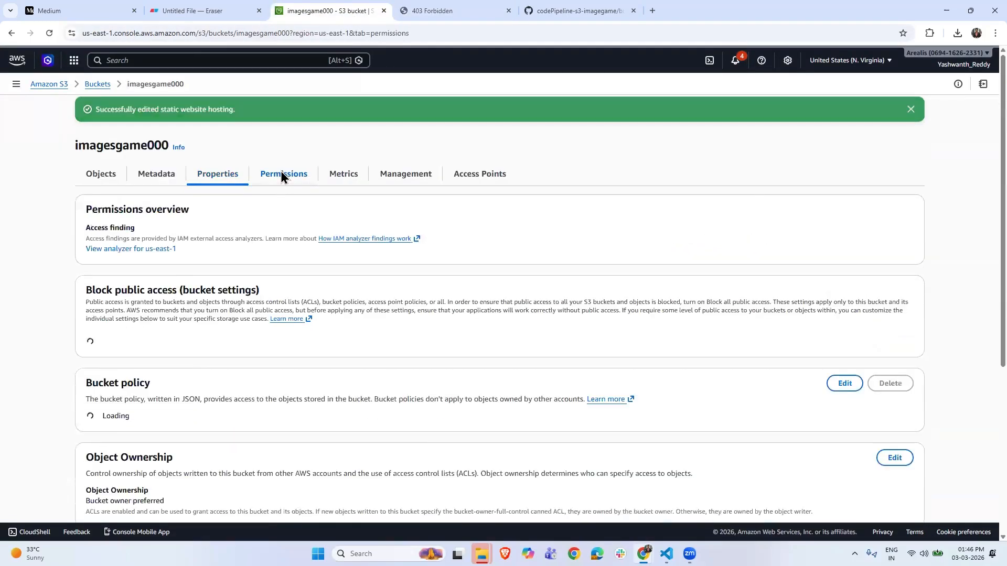
{"action": "scroll", "coordinate": [265, 327], "scroll_direction": "down", "scroll_amount": 4}
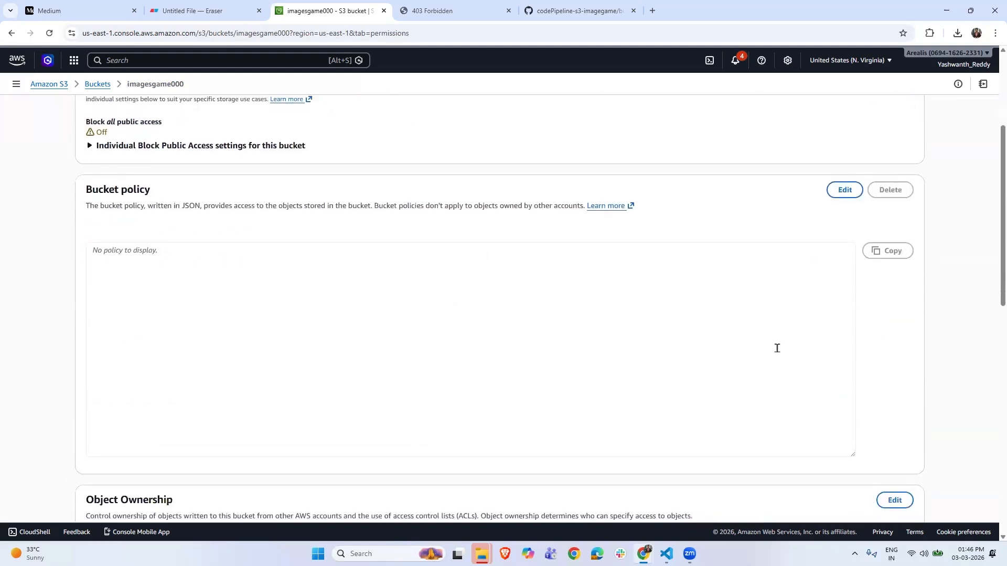
{"action": "left_click", "coordinate": [843, 191]}
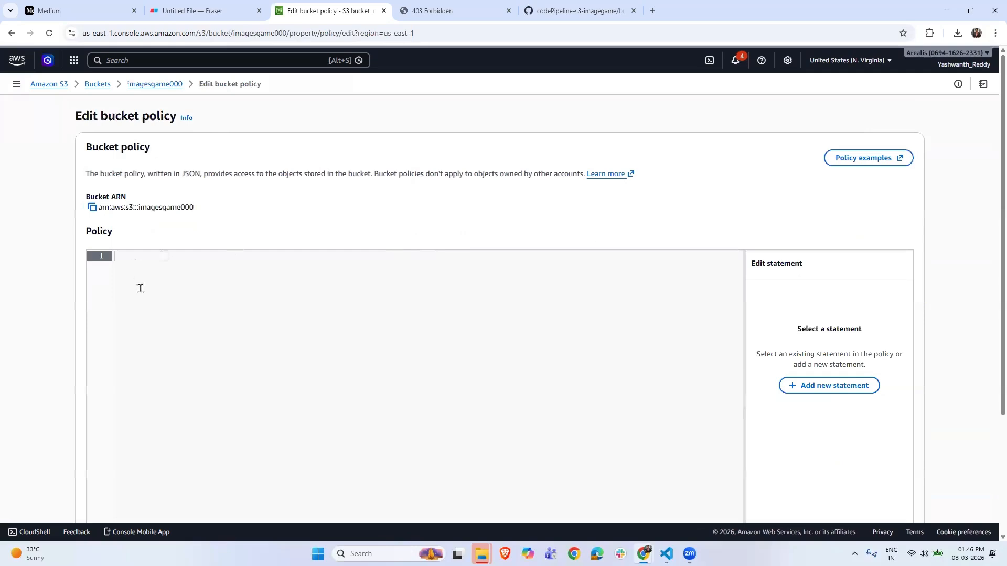
Copy the JSON policy from bucket policy.md in the codePipeline-s3-imagegame GitHub repository and paste it into the S3 bucket policy editor
{"action": "left_click", "coordinate": [543, 9]}
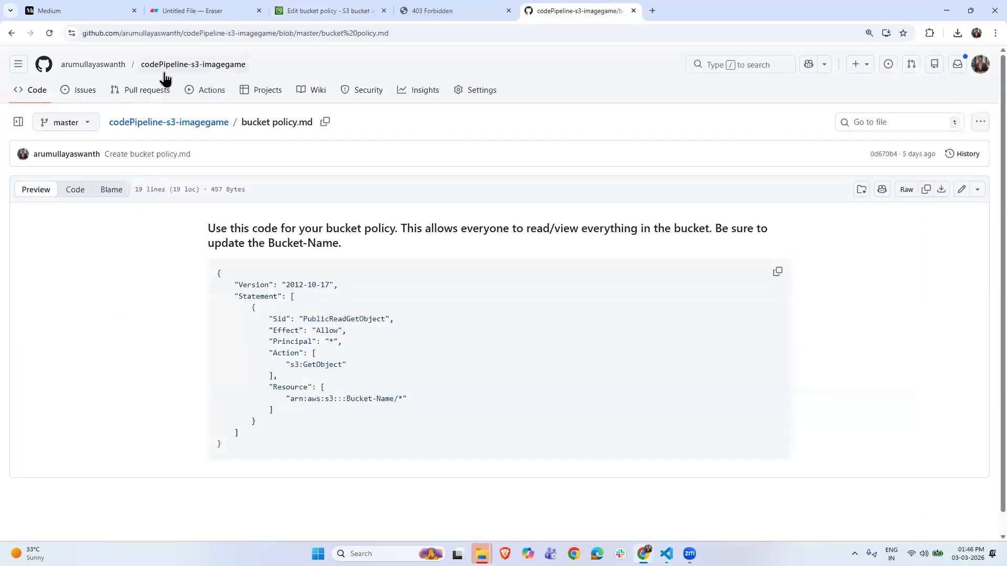
{"action": "left_click", "coordinate": [182, 124]}
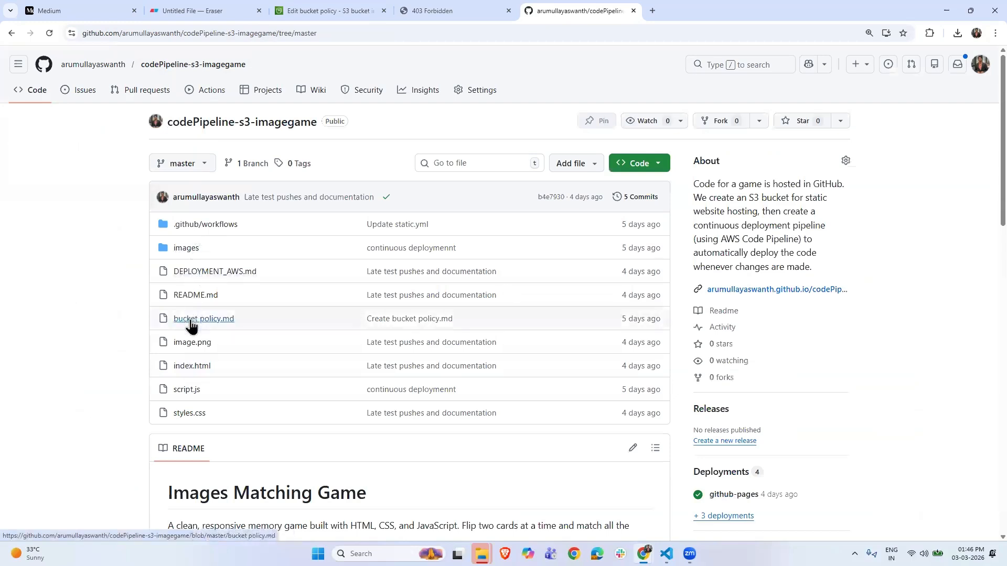
{"action": "left_click", "coordinate": [191, 321]}
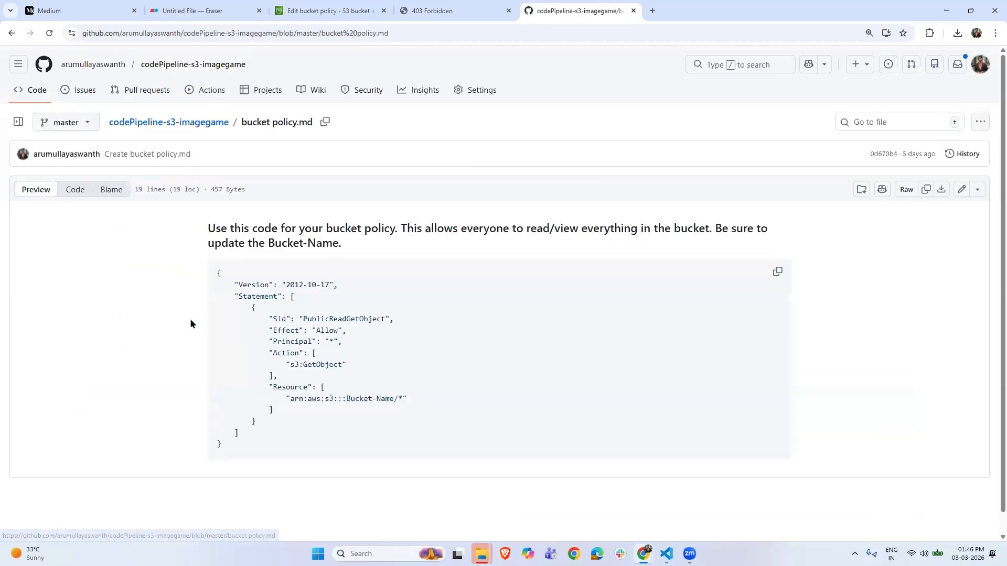
{"action": "left_click", "coordinate": [777, 273]}
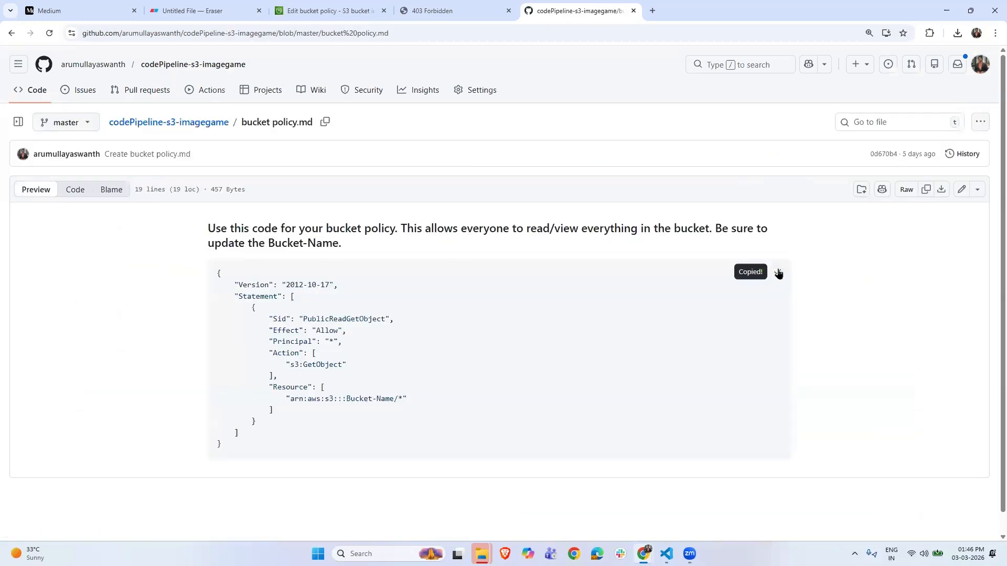
{"action": "left_click", "coordinate": [325, 9]}
{"action": "key", "text": "ctrl+v"}
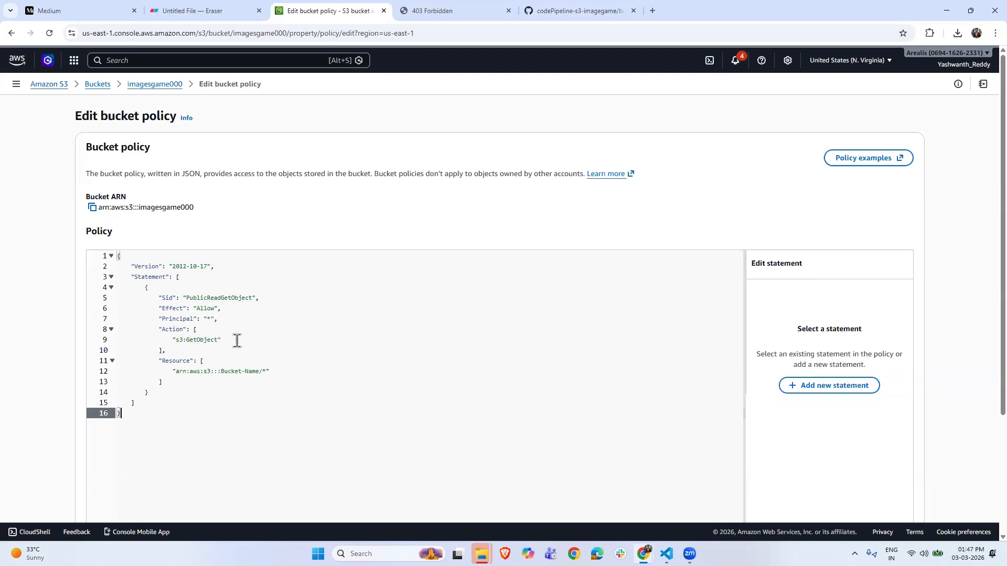
Replace the Bucket-Name placeholder in the policy's Resource ARN with the bucket name imagesgame000
{"action": "left_click", "coordinate": [260, 371]}
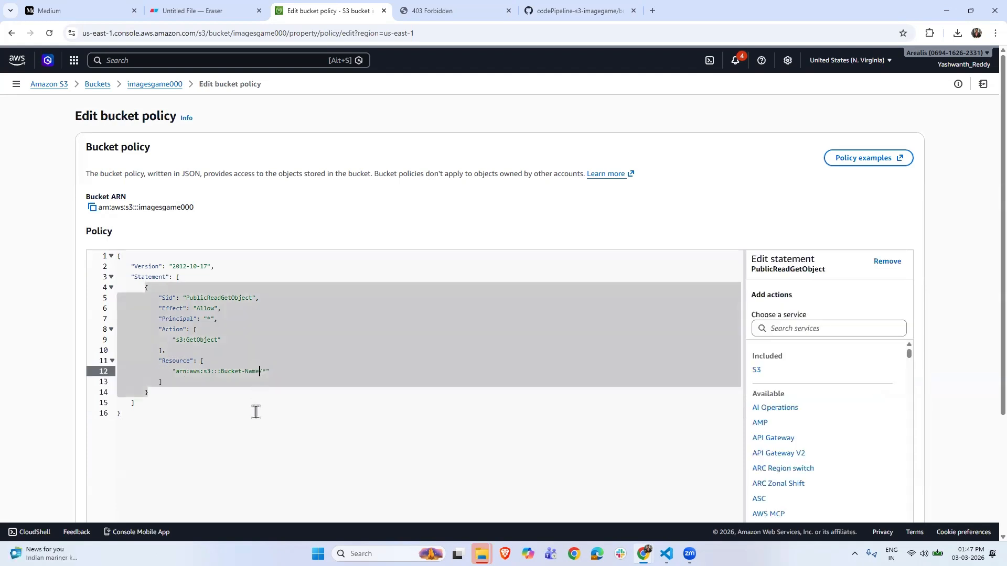
{"action": "key", "text": "BackSpace"}
{"action": "key", "text": "BackSpace"}
{"action": "key", "text": "BackSpace"}
{"action": "key", "text": "BackSpace"}
{"action": "key", "text": "BackSpace"}
{"action": "key", "text": "BackSpace"}
{"action": "key", "text": "BackSpace"}
{"action": "key", "text": "BackSpace"}
{"action": "key", "text": "BackSpace"}
{"action": "key", "text": "BackSpace"}
{"action": "key", "text": "BackSpace"}
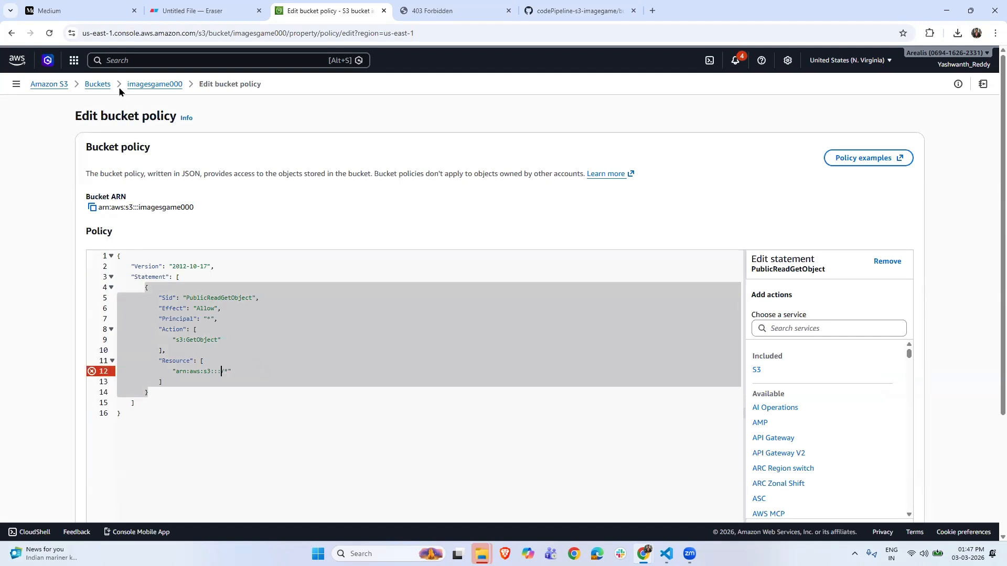
{"action": "left_click_drag", "start_coordinate": [125, 85], "coordinate": [184, 86]}
{"action": "left_click", "coordinate": [122, 480]}
{"action": "key", "text": "Return"}
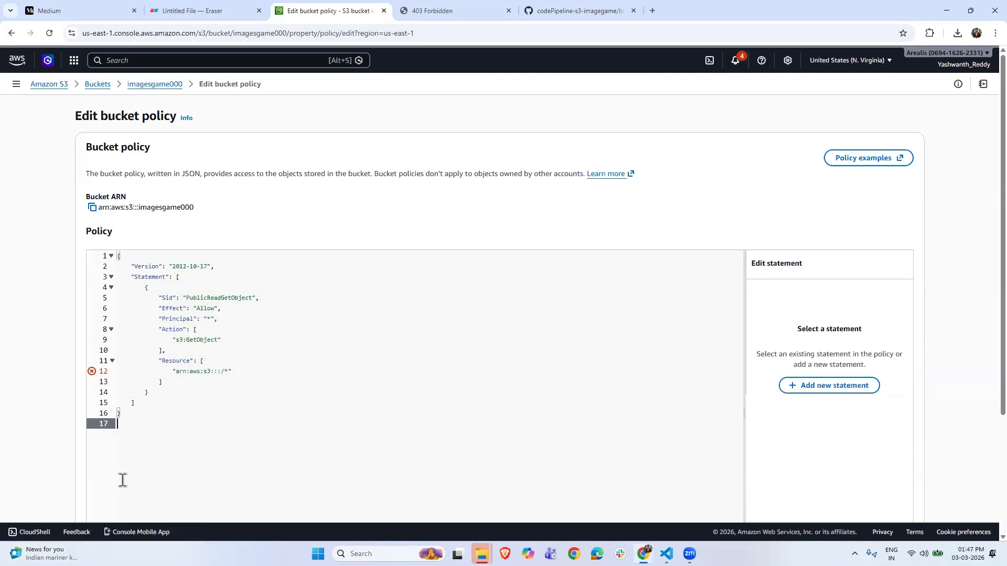
{"action": "key", "text": "Return"}
{"action": "key", "text": "ctrl+v"}
{"action": "left_click_drag", "start_coordinate": [177, 431], "coordinate": [101, 443]}
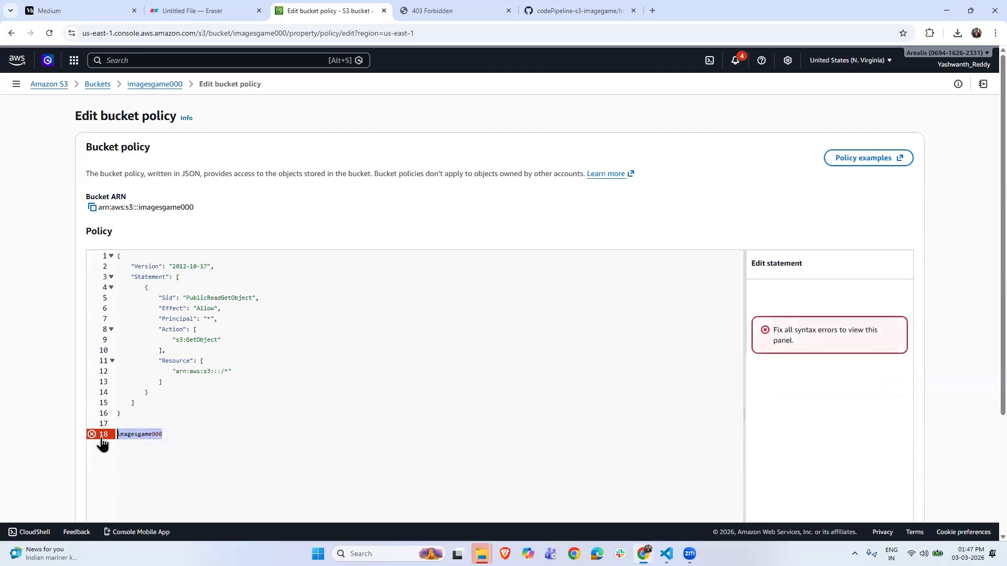
{"action": "key", "text": "ctrl+x"}
{"action": "left_click", "coordinate": [221, 374]}
{"action": "key", "text": "ctrl+v"}
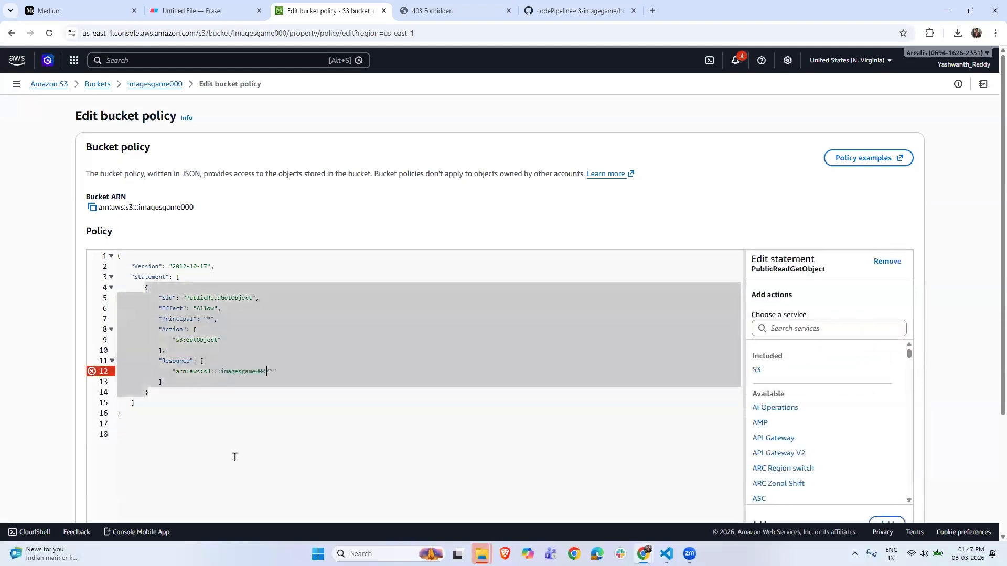
Save the edited bucket policy for the imagesgame000 bucket
{"action": "left_click", "coordinate": [296, 461]}
{"action": "scroll", "coordinate": [296, 459], "scroll_direction": "down", "scroll_amount": 3}
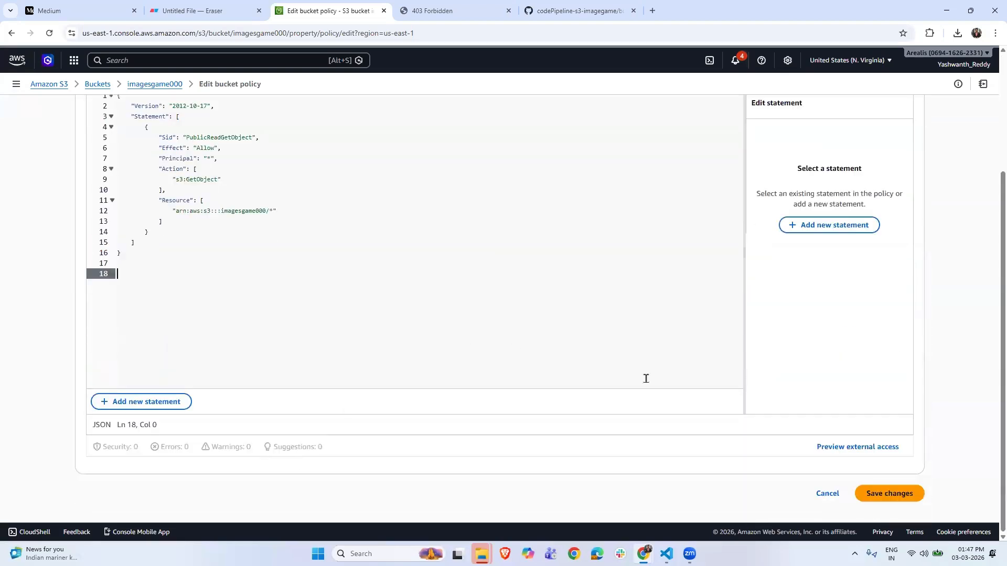
{"action": "left_click", "coordinate": [910, 494]}
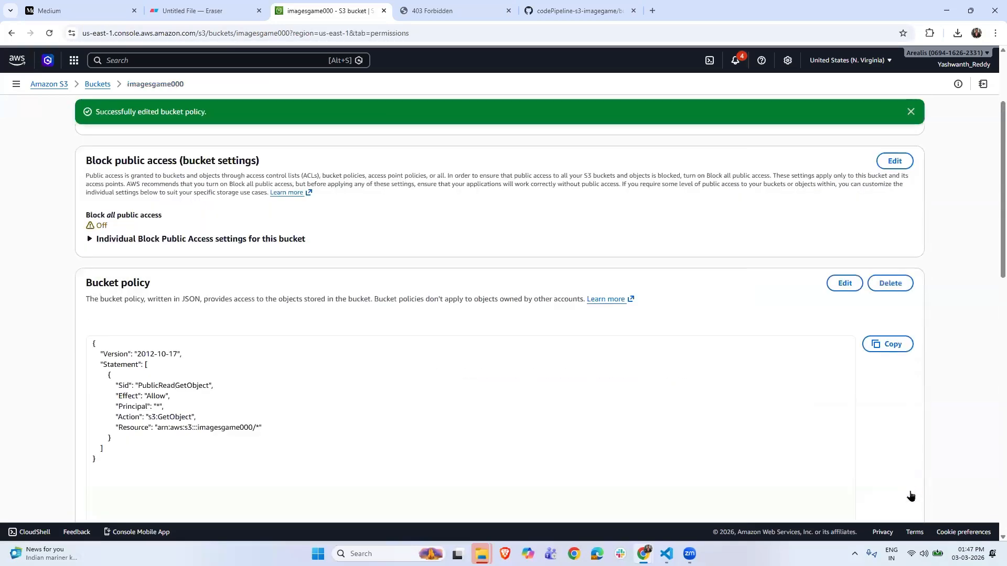
Open the main page of the codePipeline-s3-imagegame repository and examine the deployment pipeline diagram in its README
{"action": "left_click", "coordinate": [259, 61]}
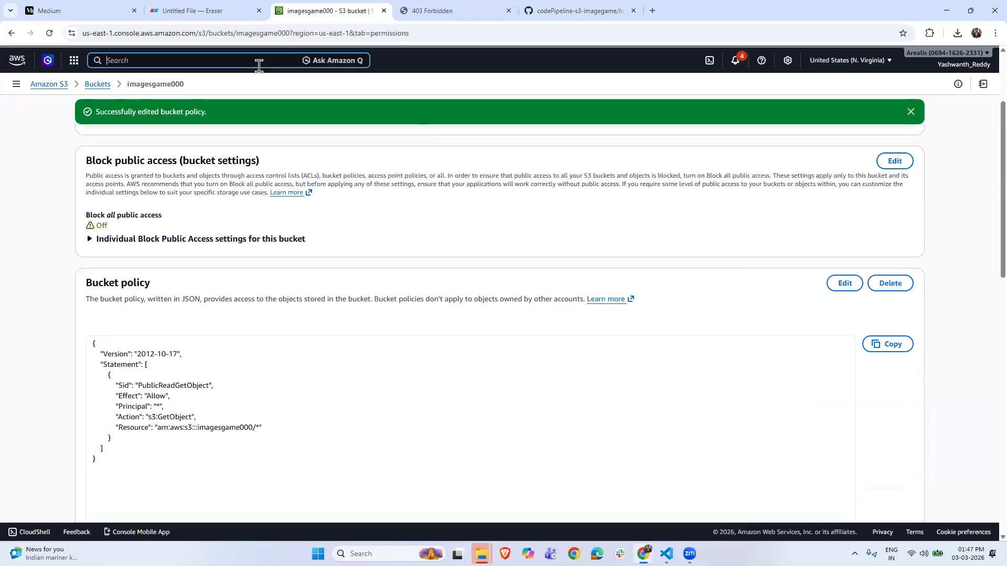
{"action": "left_click", "coordinate": [581, 9]}
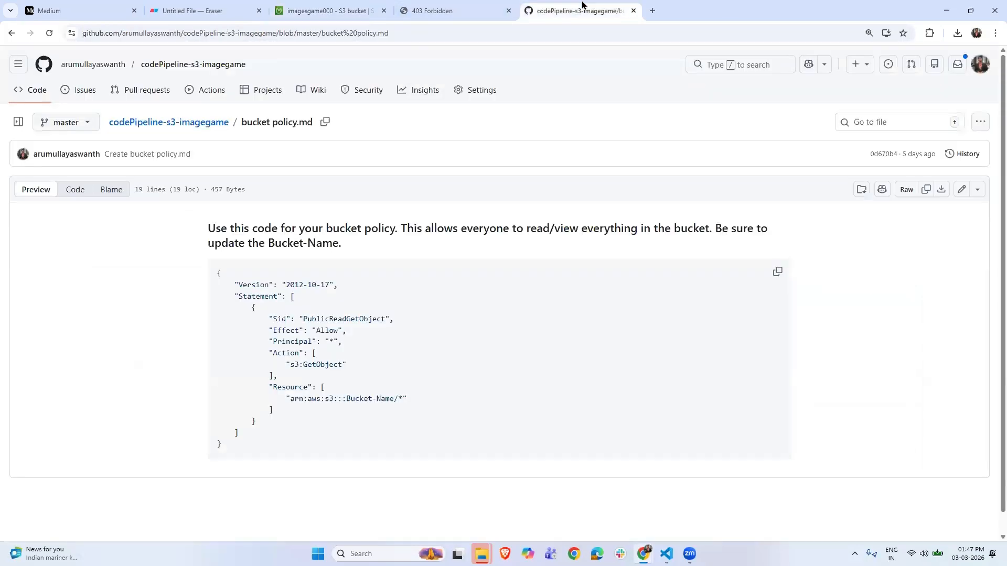
{"action": "left_click", "coordinate": [206, 122]}
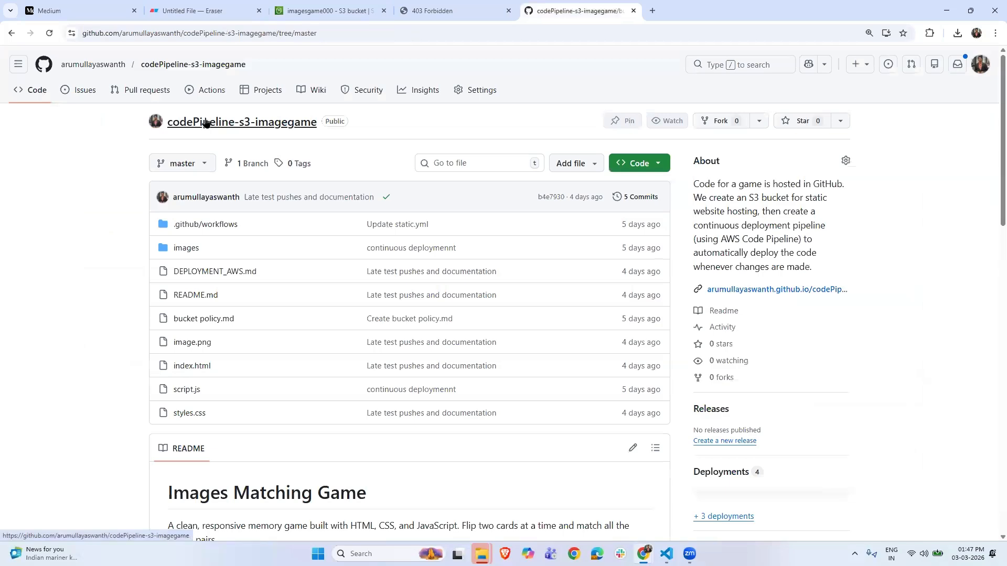
{"action": "scroll", "coordinate": [294, 215], "scroll_direction": "down", "scroll_amount": 9}
{"action": "scroll", "coordinate": [293, 215], "scroll_direction": "up", "scroll_amount": 1}
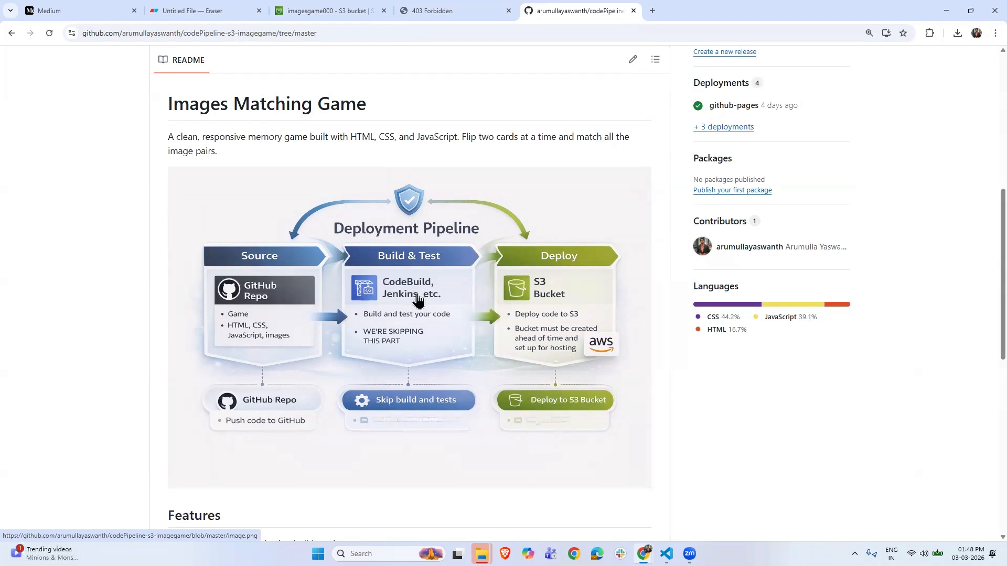
{"action": "scroll", "coordinate": [418, 299], "scroll_direction": "up", "scroll_amount": 1}
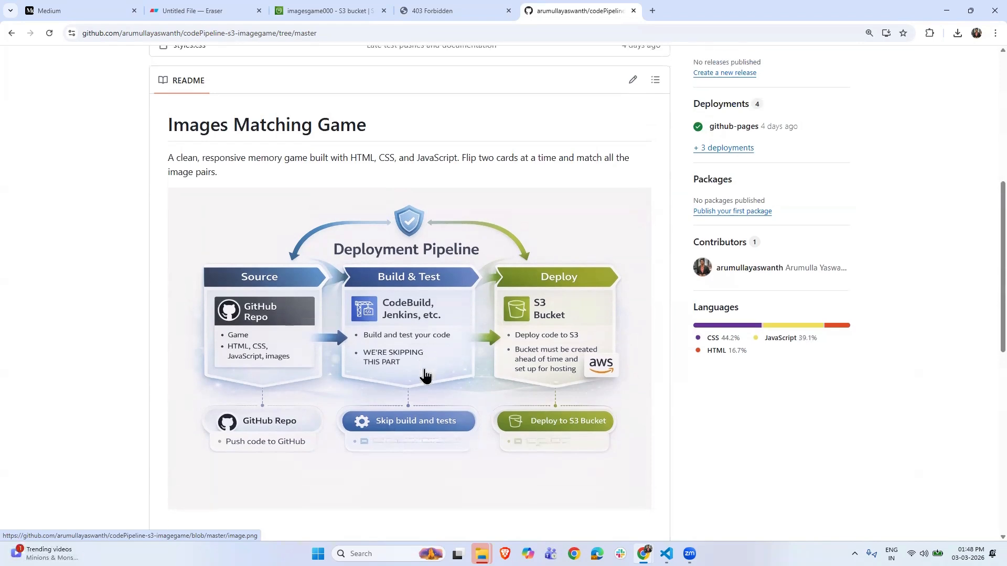
{"action": "scroll", "coordinate": [433, 396], "scroll_direction": "up", "scroll_amount": 7}
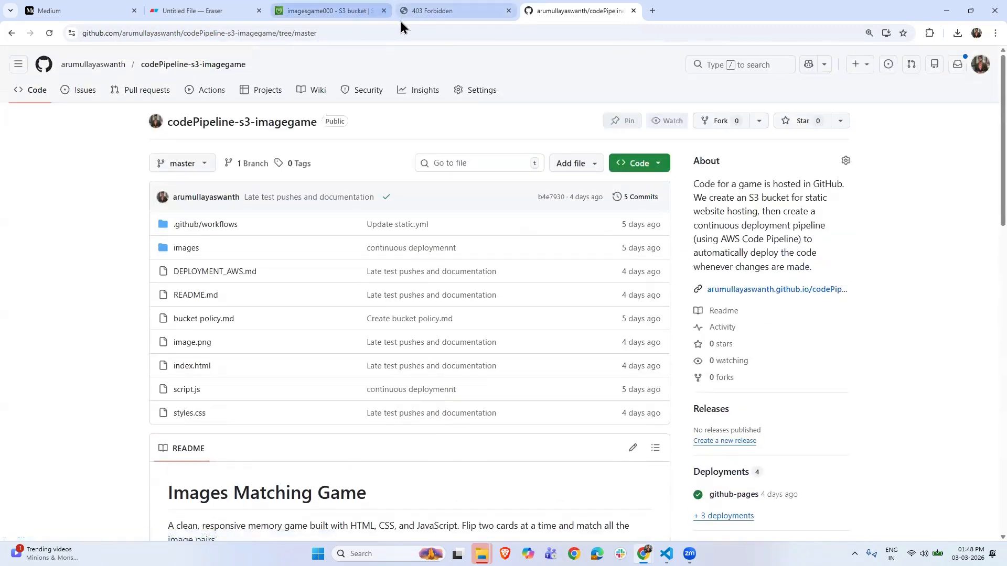
Search the AWS console for CodePipeline and open the service in a new browser tab
{"action": "left_click", "coordinate": [292, 7]}
{"action": "left_click", "coordinate": [200, 61]}
{"action": "type", "text": "codep"}
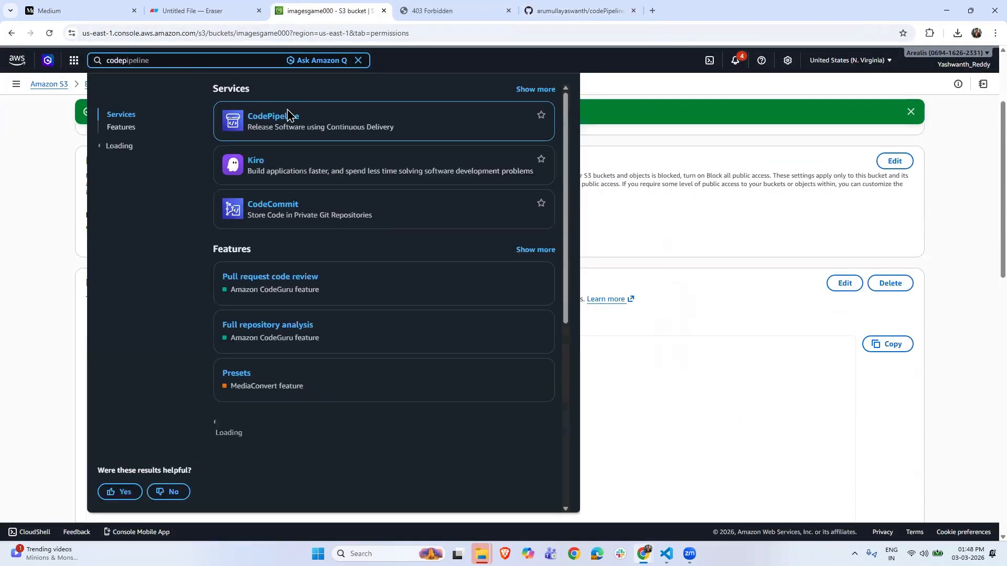
{"action": "right_click", "coordinate": [287, 122]}
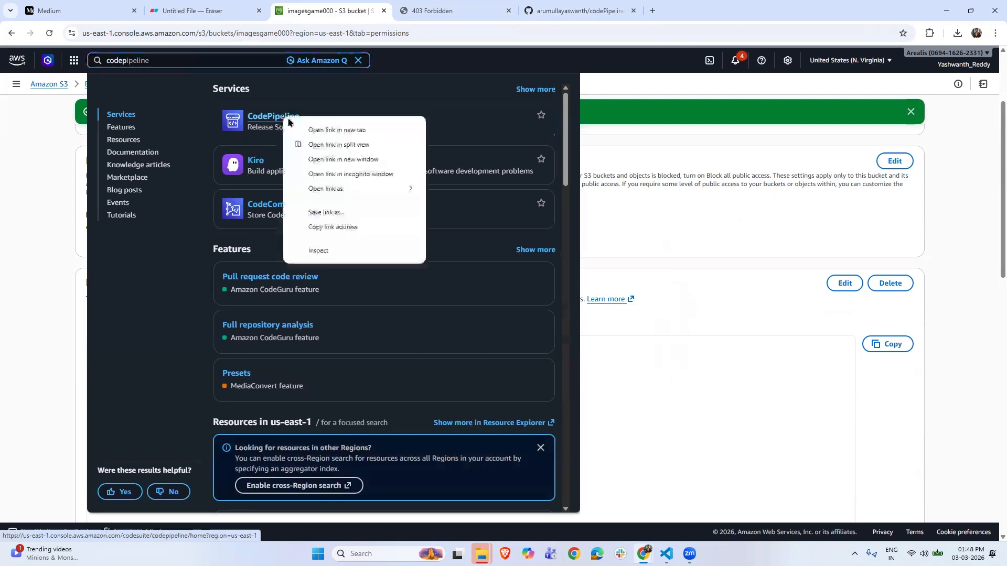
{"action": "left_click", "coordinate": [331, 130]}
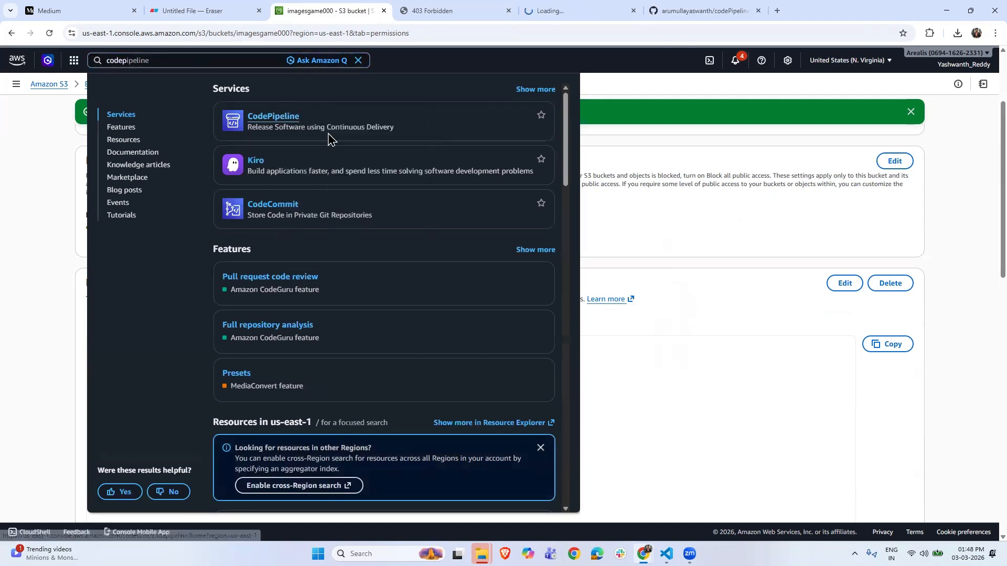
{"action": "left_click", "coordinate": [540, 7]}
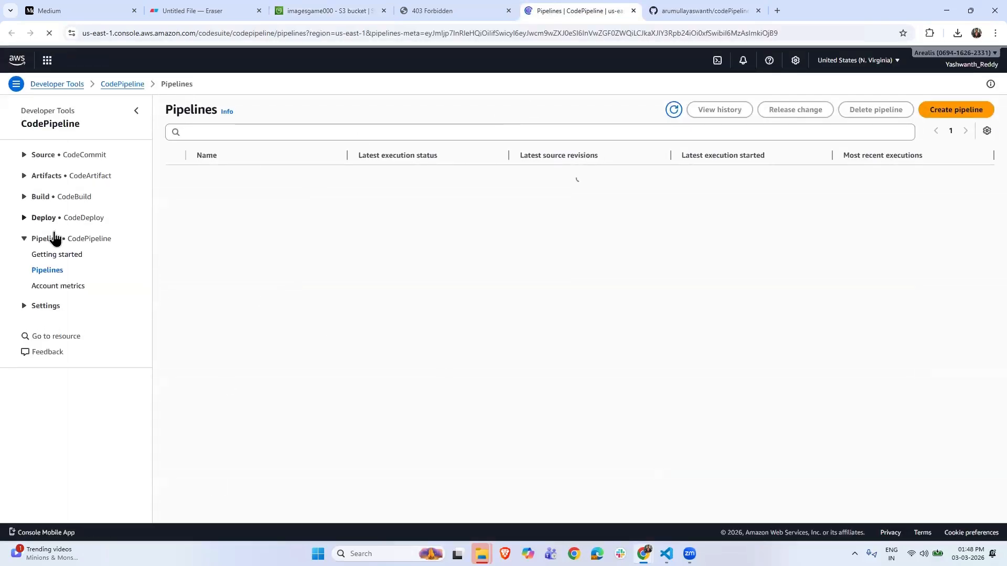
Start creating a new pipeline with the Build custom pipeline category and continue to the pipeline settings
{"action": "left_click", "coordinate": [980, 111]}
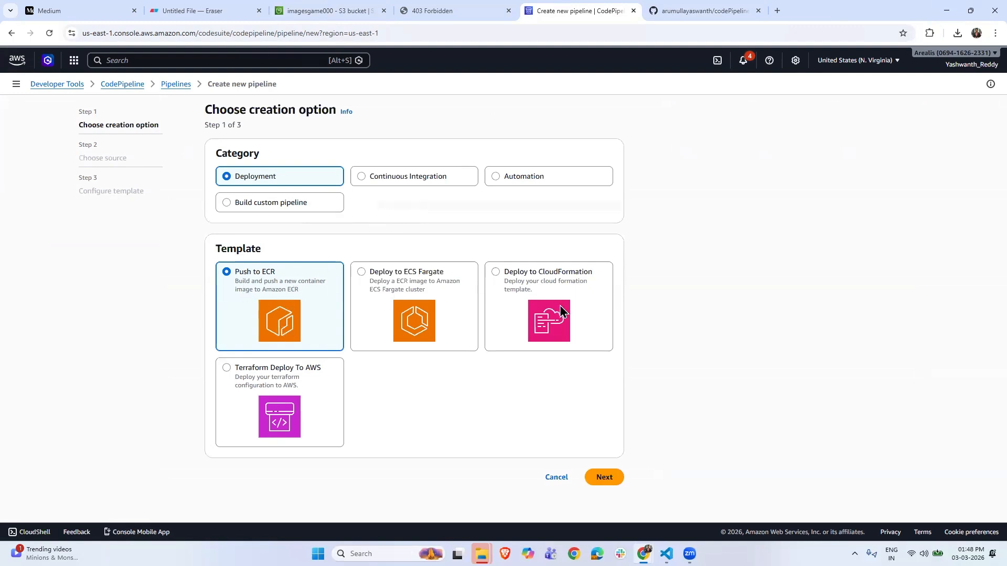
{"action": "left_click", "coordinate": [281, 206]}
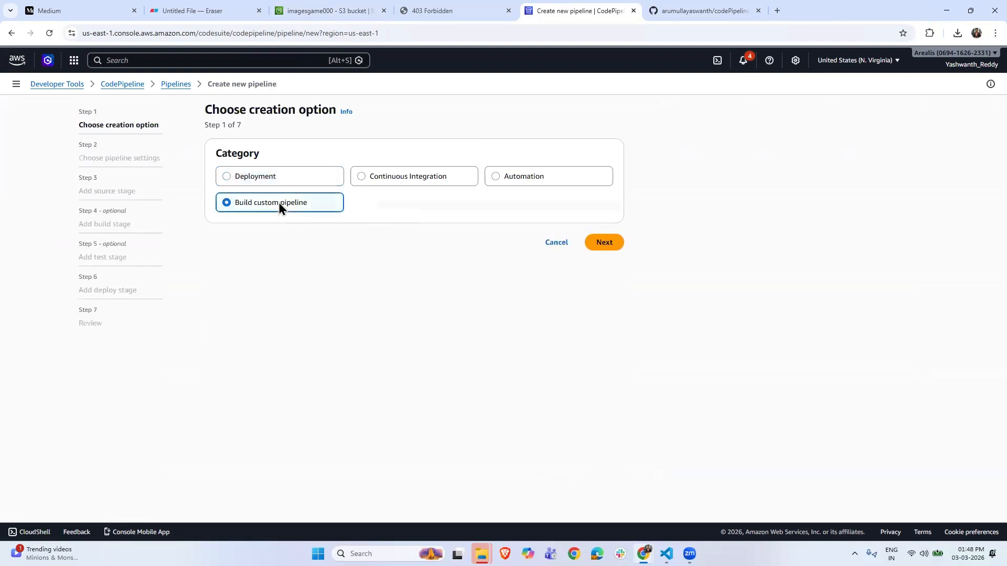
{"action": "left_click", "coordinate": [604, 242]}
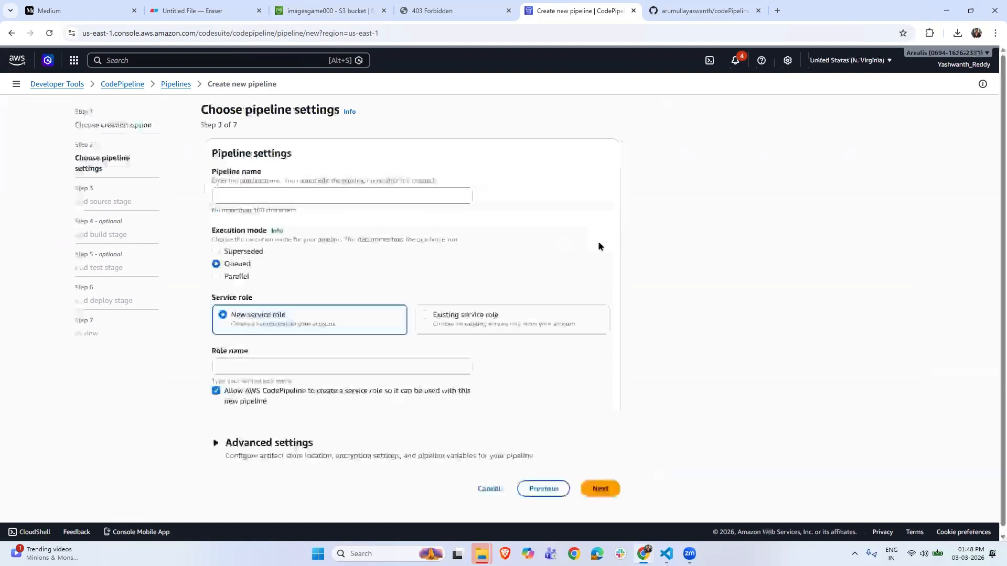
Name the new pipeline imagesgame
{"action": "left_click", "coordinate": [273, 200]}
{"action": "type", "text": "images"}
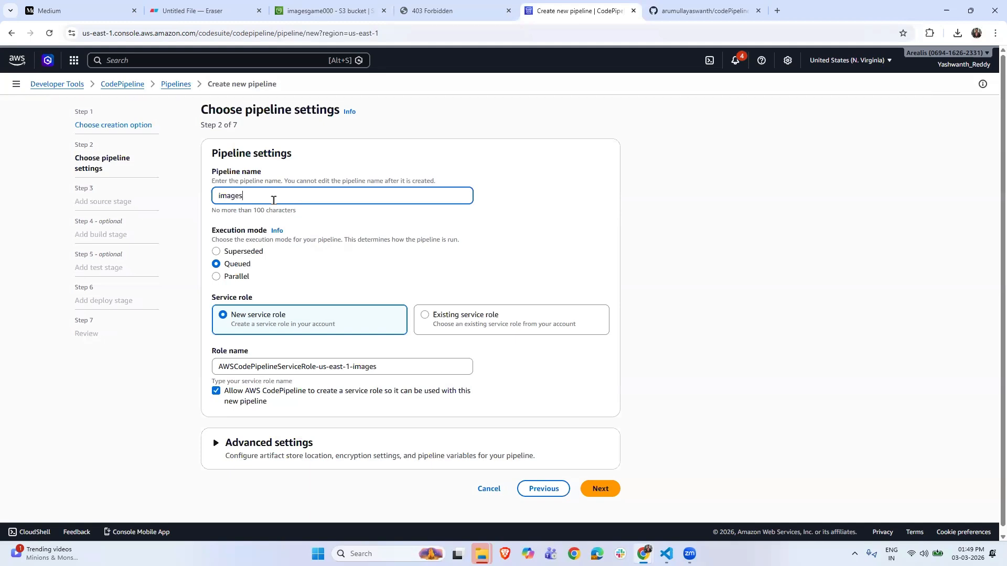
{"action": "type", "text": "game000"}
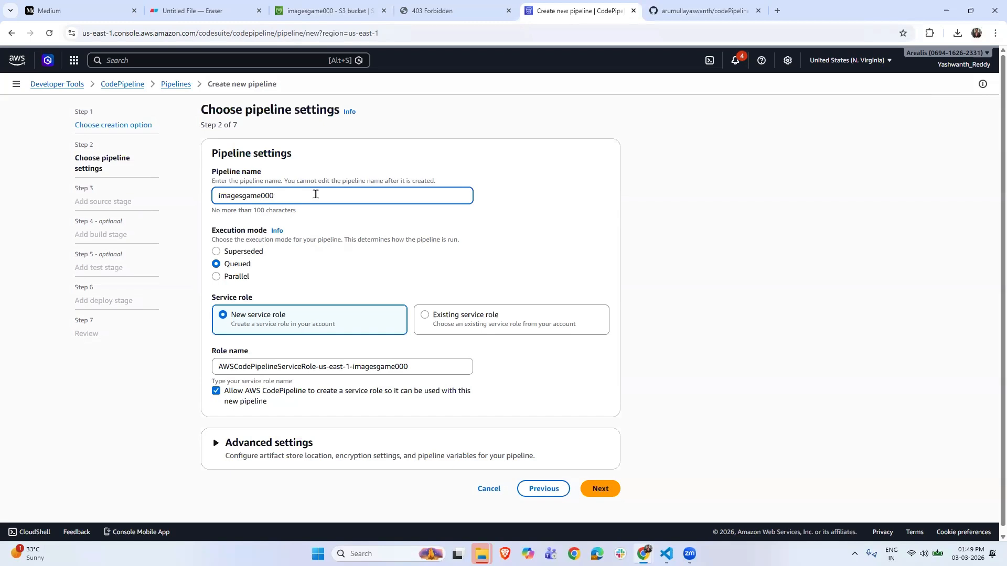
{"action": "key", "text": "BackSpace"}
{"action": "key", "text": "BackSpace"}
{"action": "key", "text": "BackSpace"}
Assign an existing AWSCodePipeline service role to the pipeline by its ARN and continue to the source stage
{"action": "left_click", "coordinate": [457, 326]}
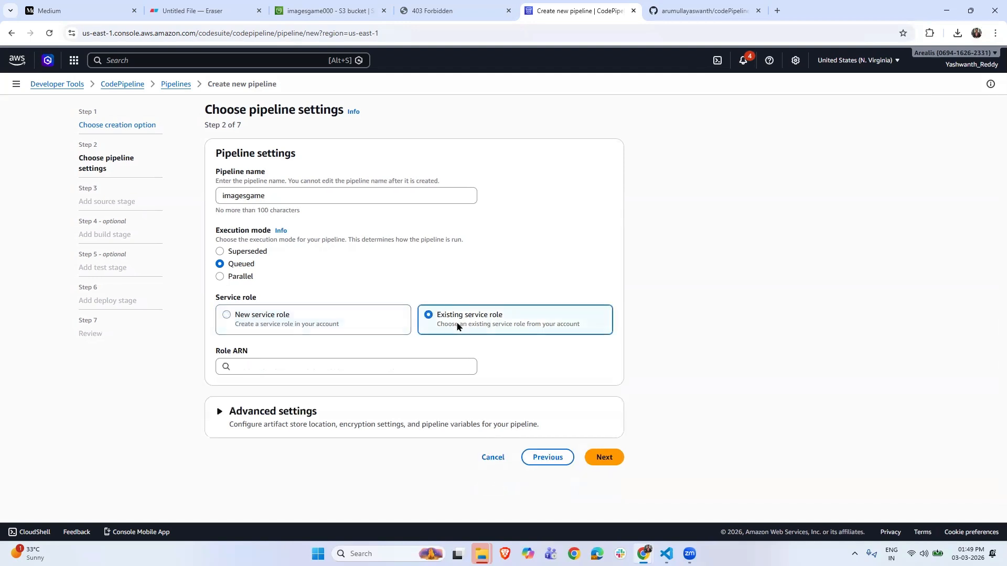
{"action": "left_click", "coordinate": [256, 369]}
{"action": "left_click", "coordinate": [269, 395]}
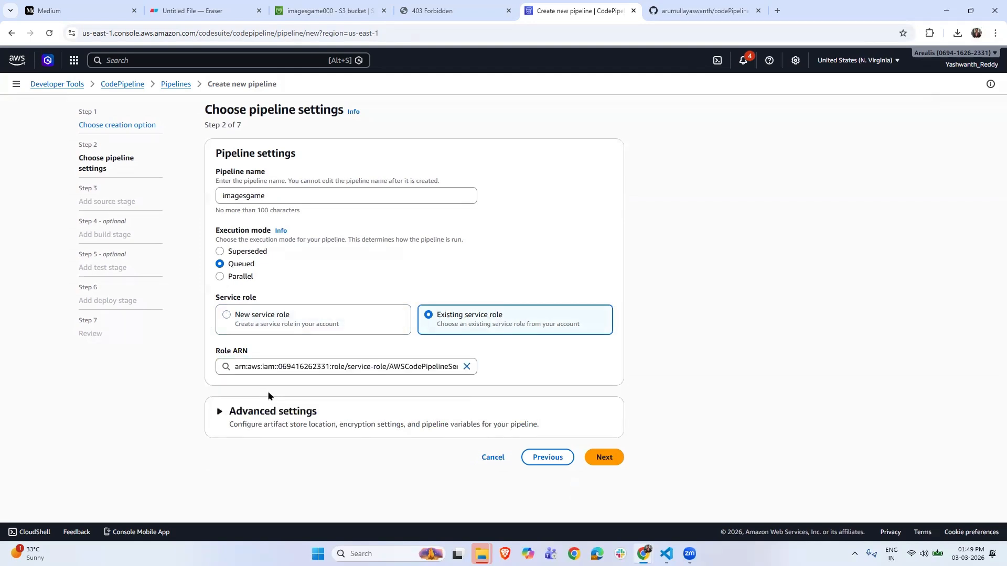
{"action": "left_click", "coordinate": [603, 459]}
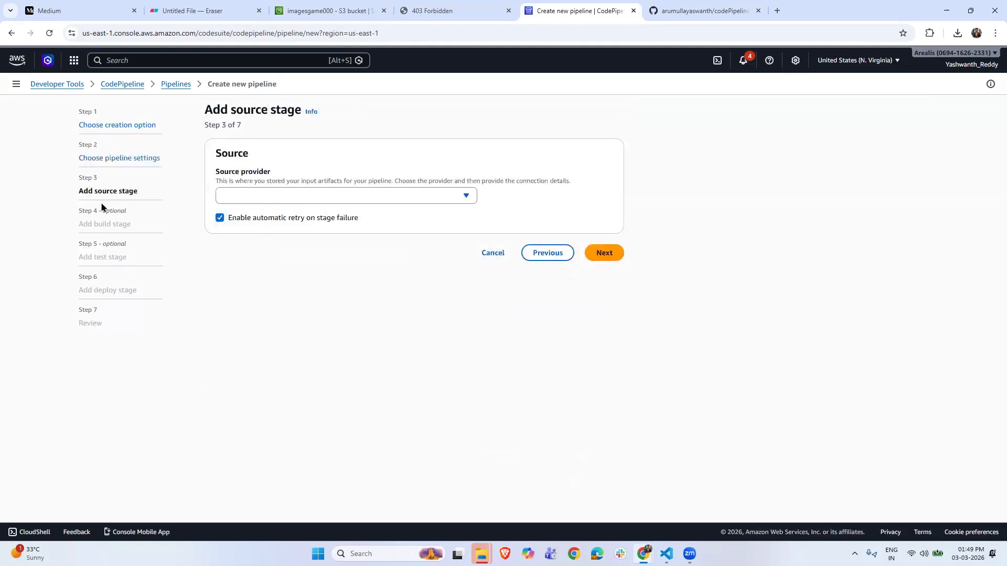
Set the source provider to GitHub (via GitHub App) and create a GitHub connection named with the account owner's first name
{"action": "left_click", "coordinate": [307, 198]}
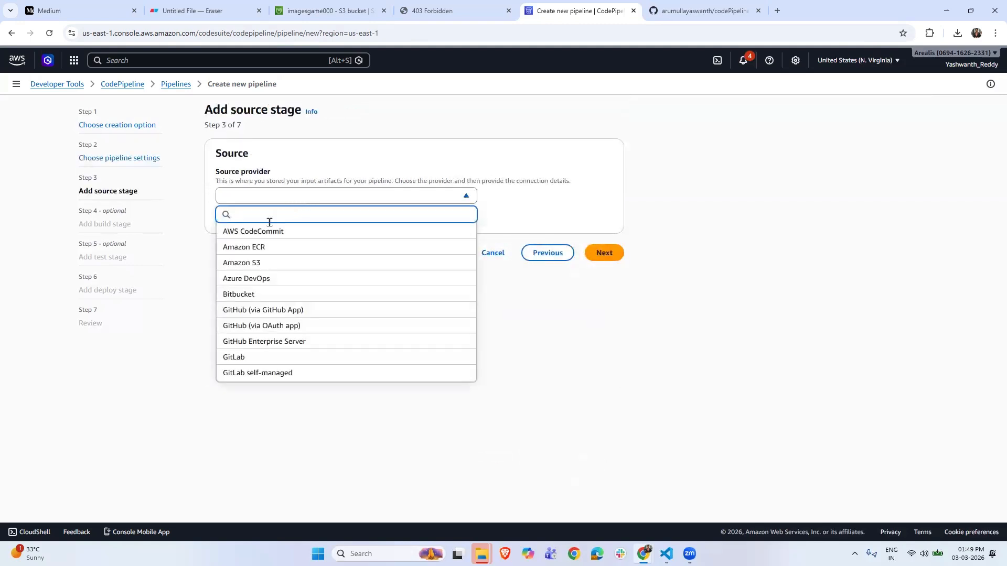
{"action": "left_click", "coordinate": [294, 312]}
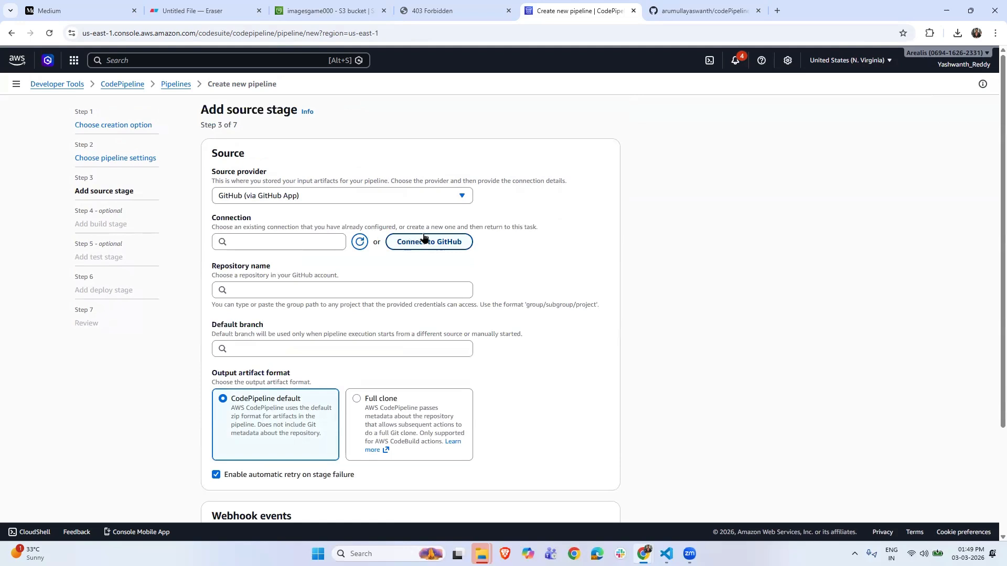
{"action": "left_click", "coordinate": [425, 241]}
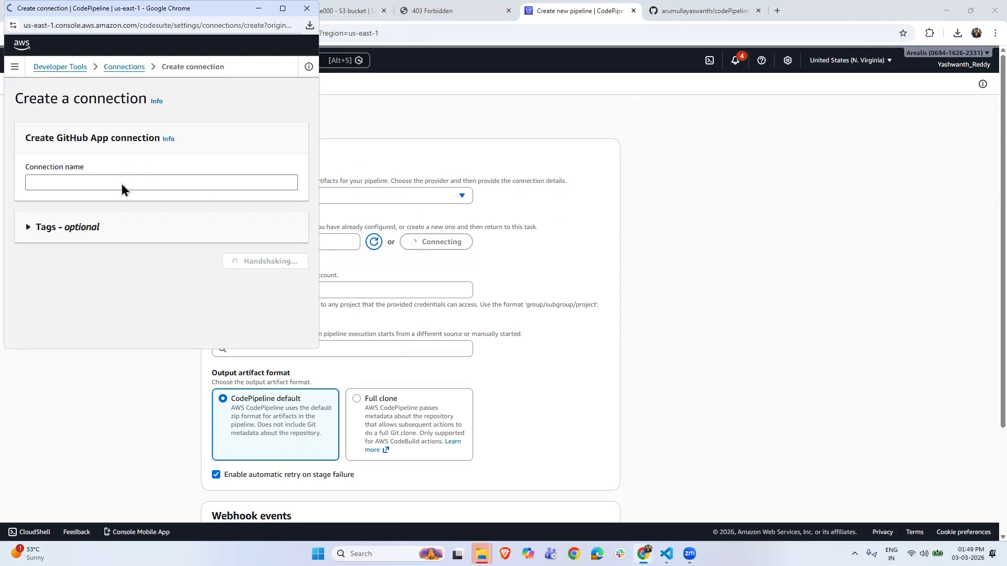
{"action": "left_click", "coordinate": [110, 194]}
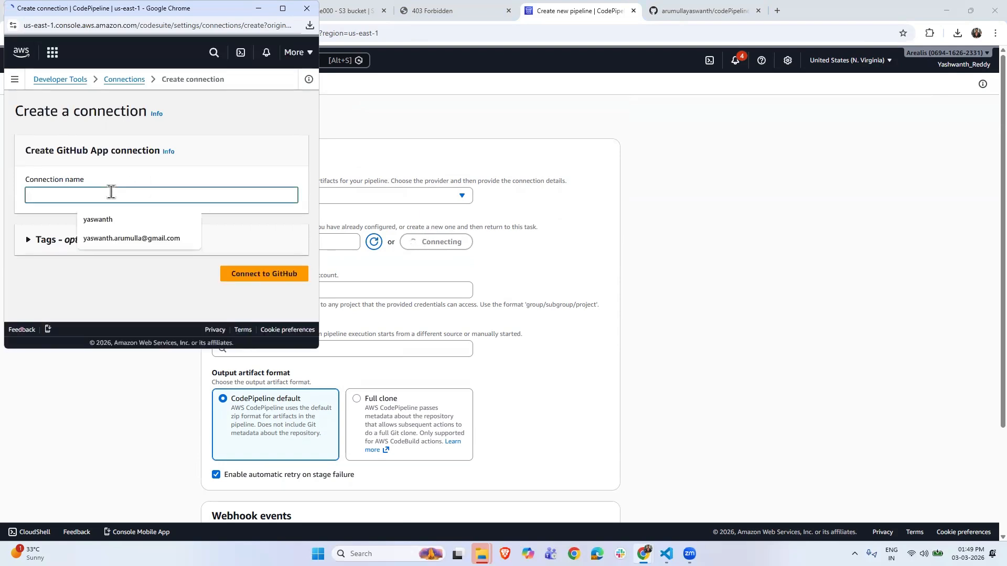
{"action": "left_click", "coordinate": [110, 219]}
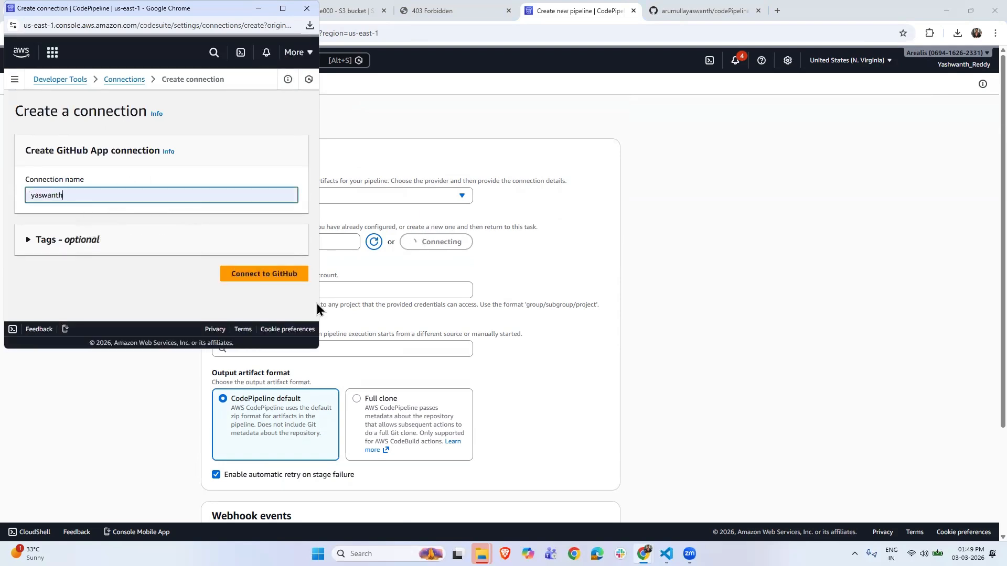
{"action": "left_click", "coordinate": [275, 278]}
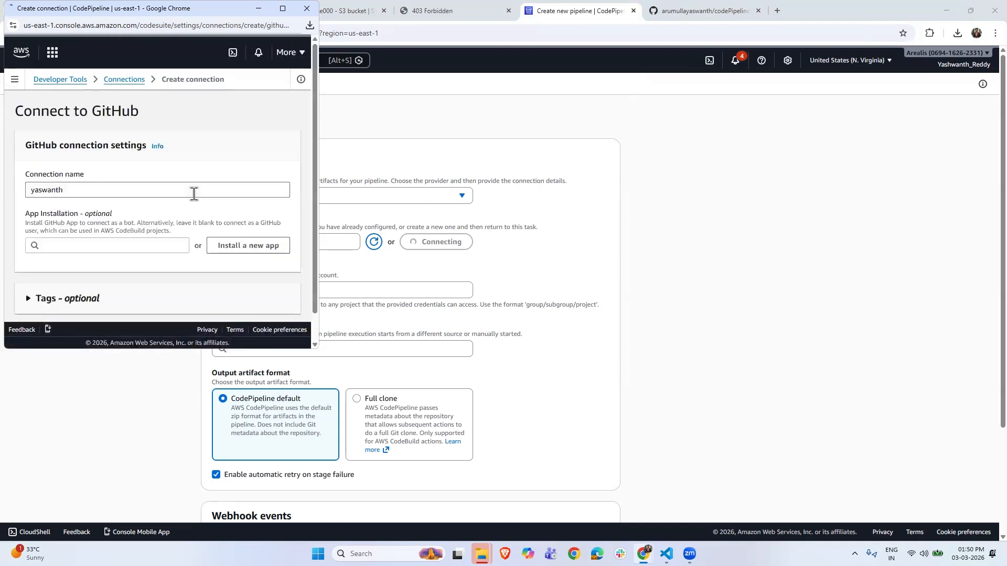
{"action": "scroll", "coordinate": [290, 335], "scroll_direction": "down", "scroll_amount": 1}
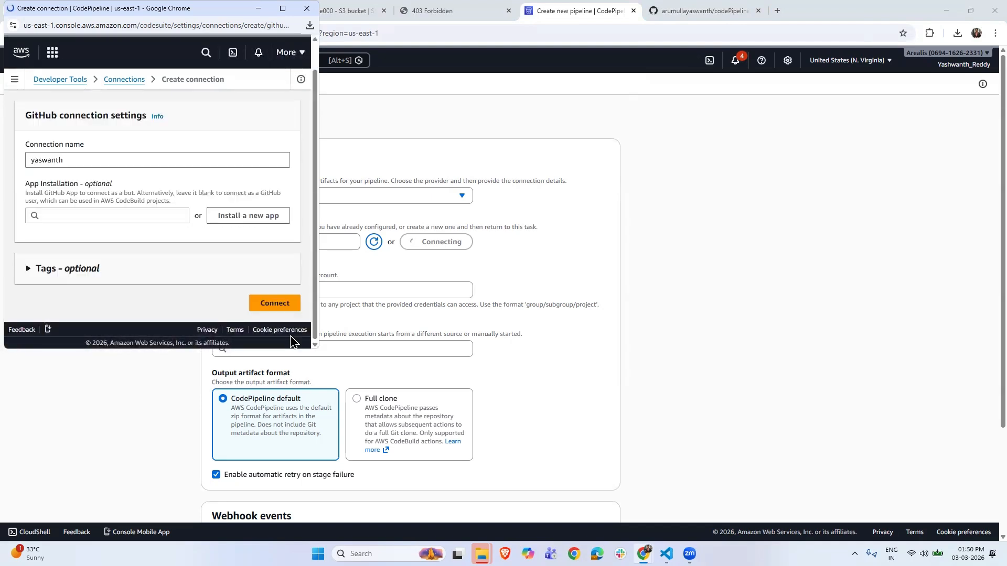
{"action": "left_click", "coordinate": [280, 303]}
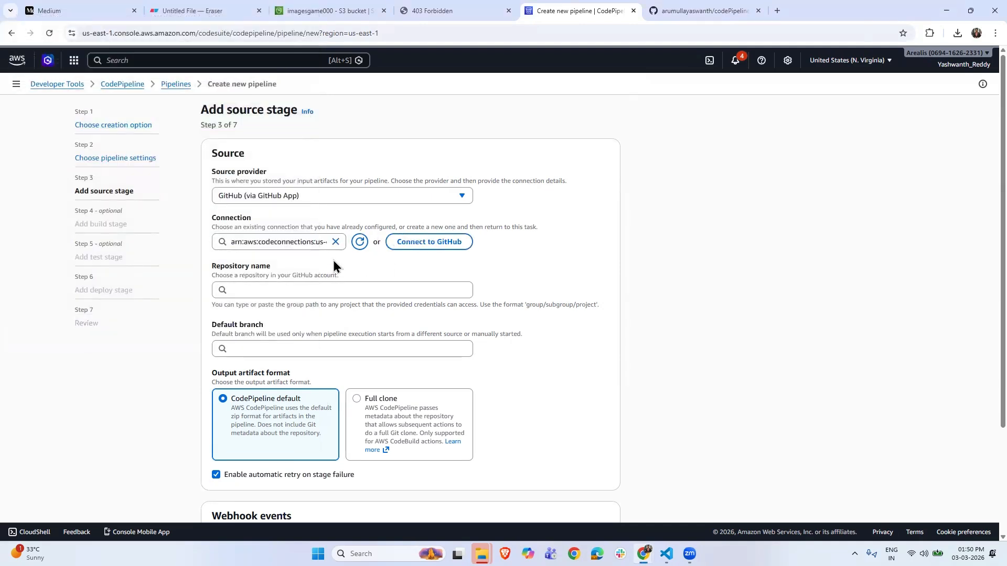
Choose the codePipeline-s3-imagegame repository with master as the default branch and continue to the build stage
{"action": "left_click", "coordinate": [301, 290]}
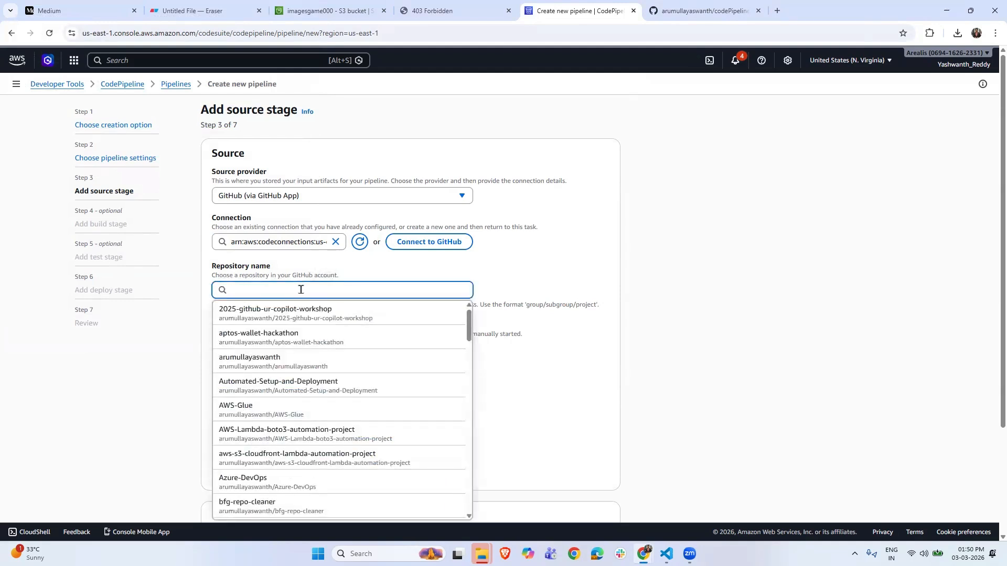
{"action": "type", "text": "code"}
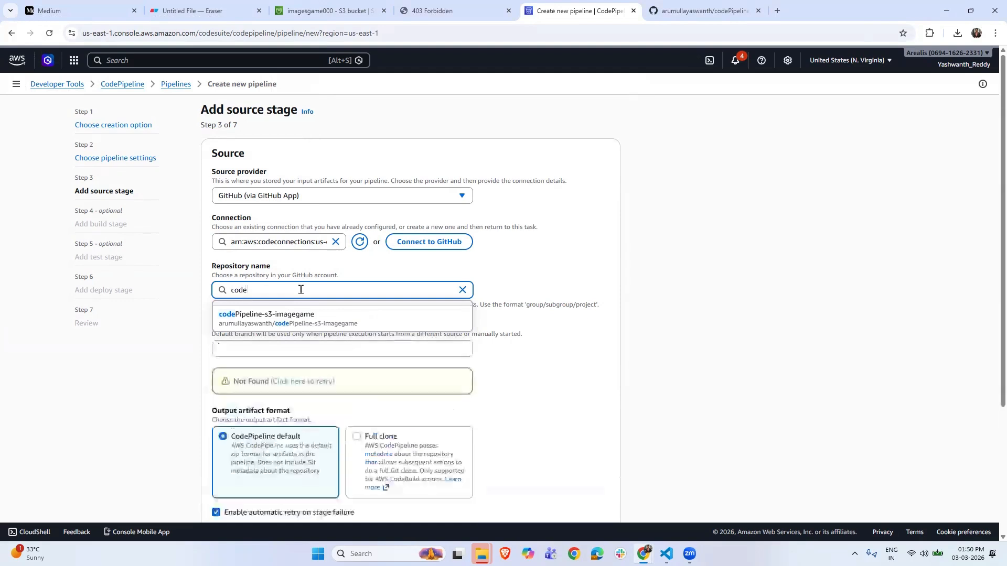
{"action": "left_click", "coordinate": [272, 329]}
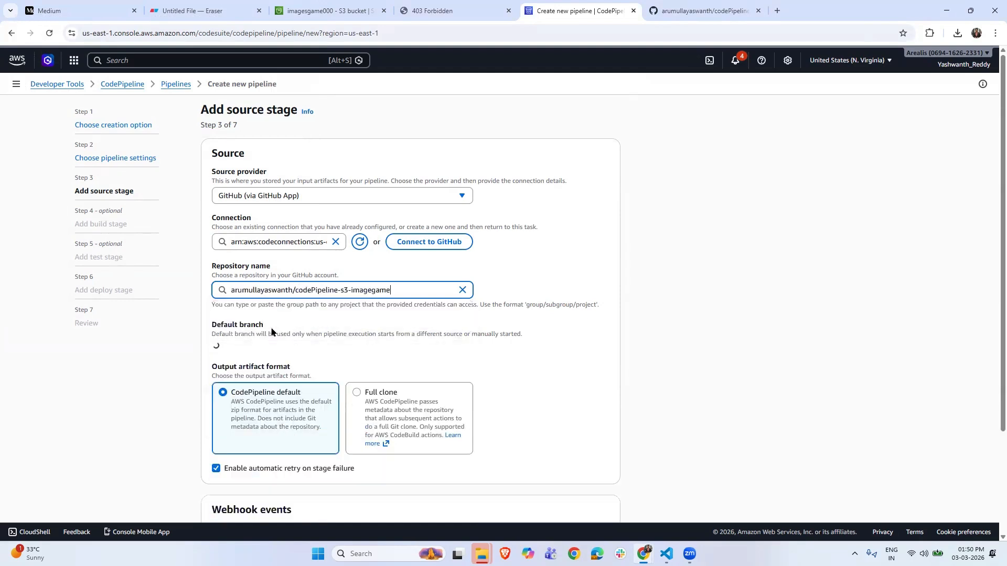
{"action": "left_click", "coordinate": [311, 352]}
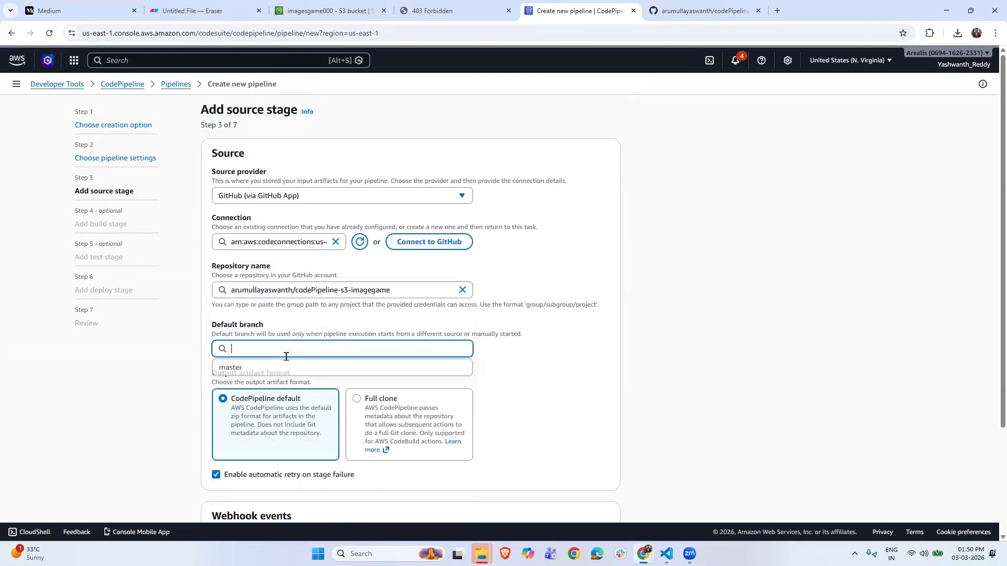
{"action": "left_click", "coordinate": [249, 374]}
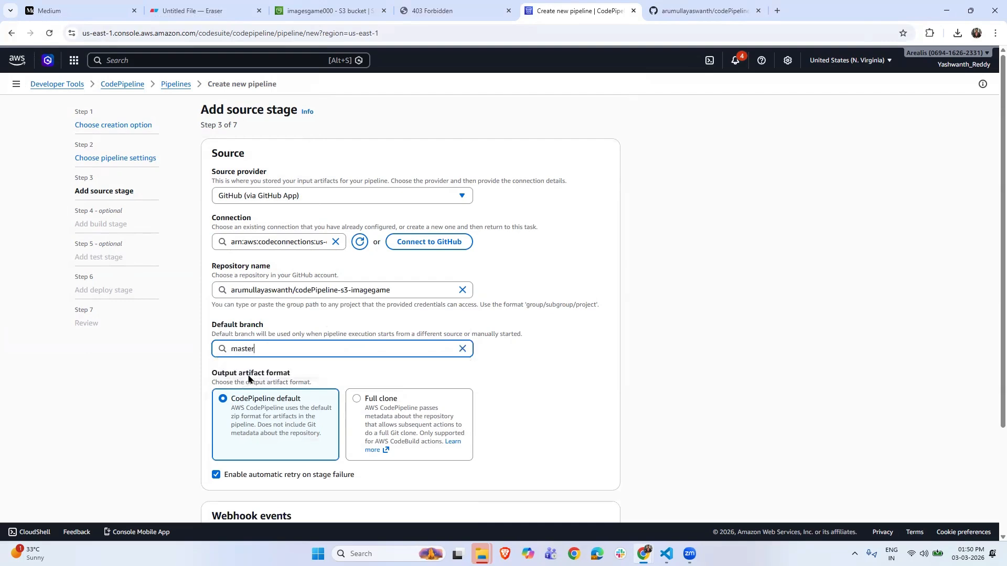
{"action": "scroll", "coordinate": [430, 391], "scroll_direction": "down", "scroll_amount": 2}
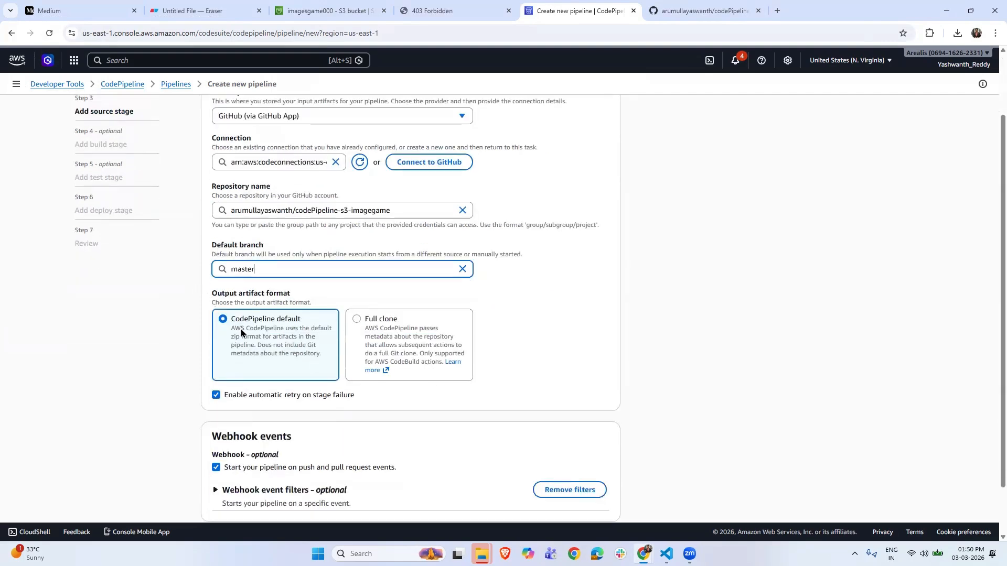
{"action": "scroll", "coordinate": [290, 336], "scroll_direction": "down", "scroll_amount": 2}
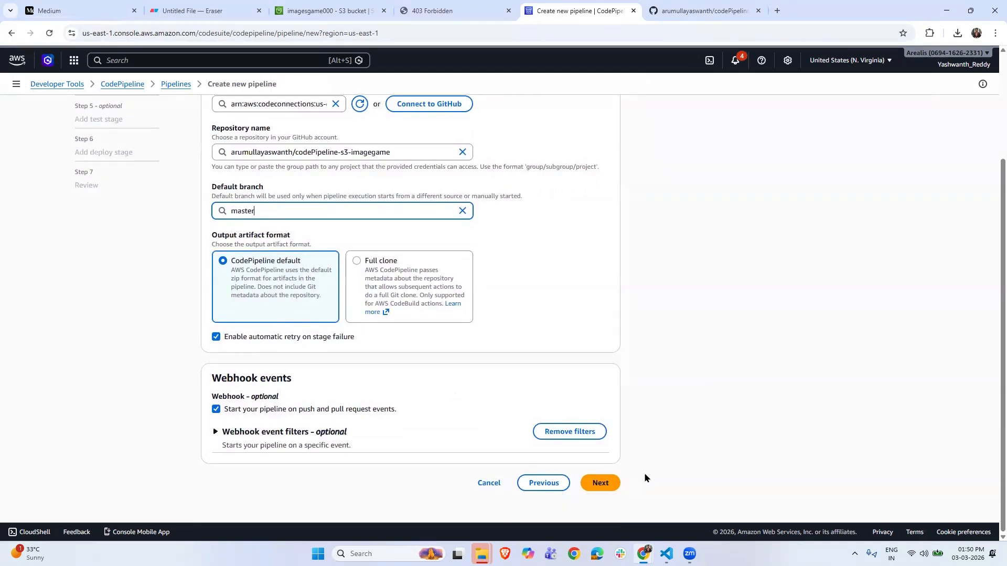
{"action": "left_click", "coordinate": [601, 483]}
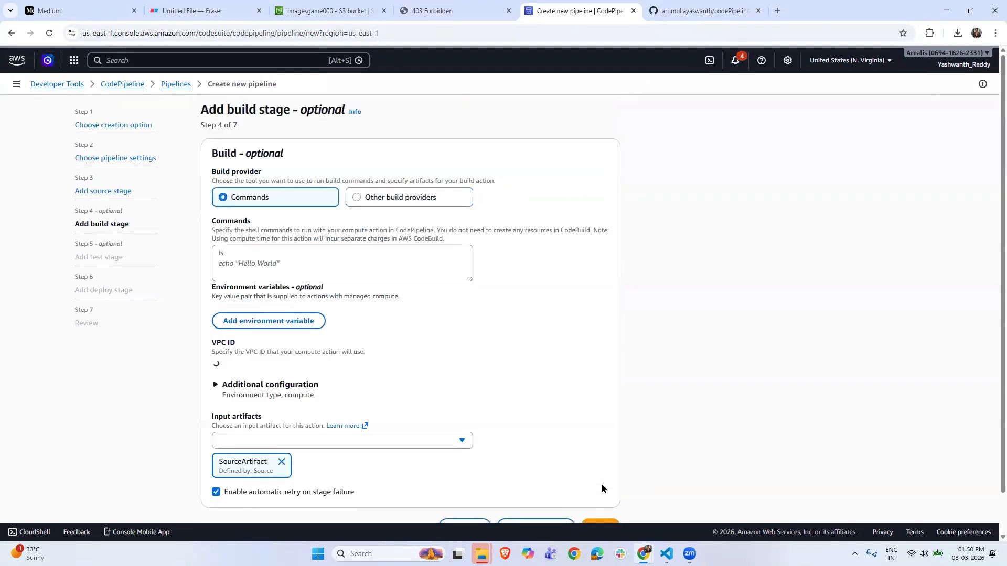
{"action": "scroll", "coordinate": [448, 355], "scroll_direction": "down", "scroll_amount": 2}
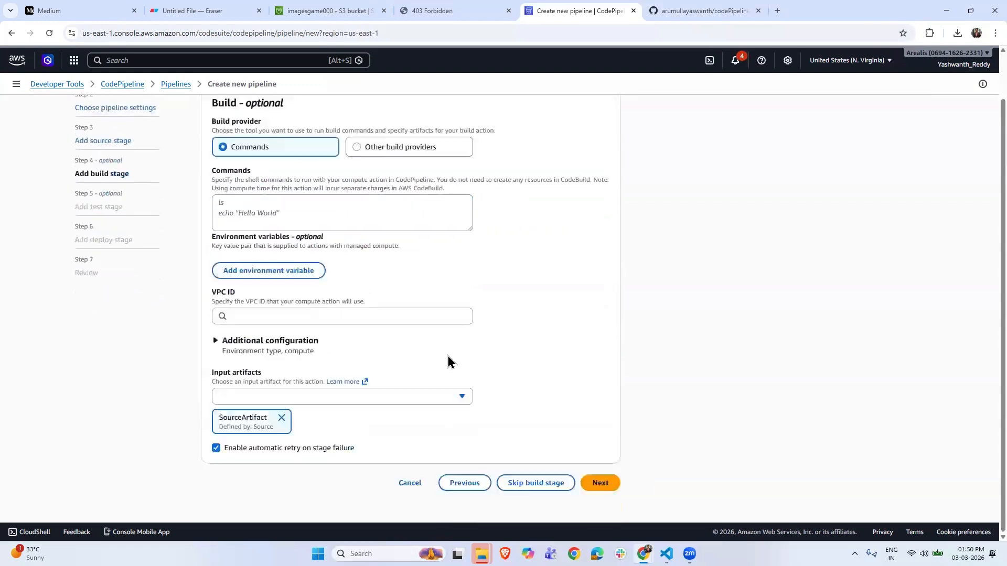
Skip the optional build and test stages and choose Amazon S3 as the deploy provider
{"action": "left_click", "coordinate": [516, 483]}
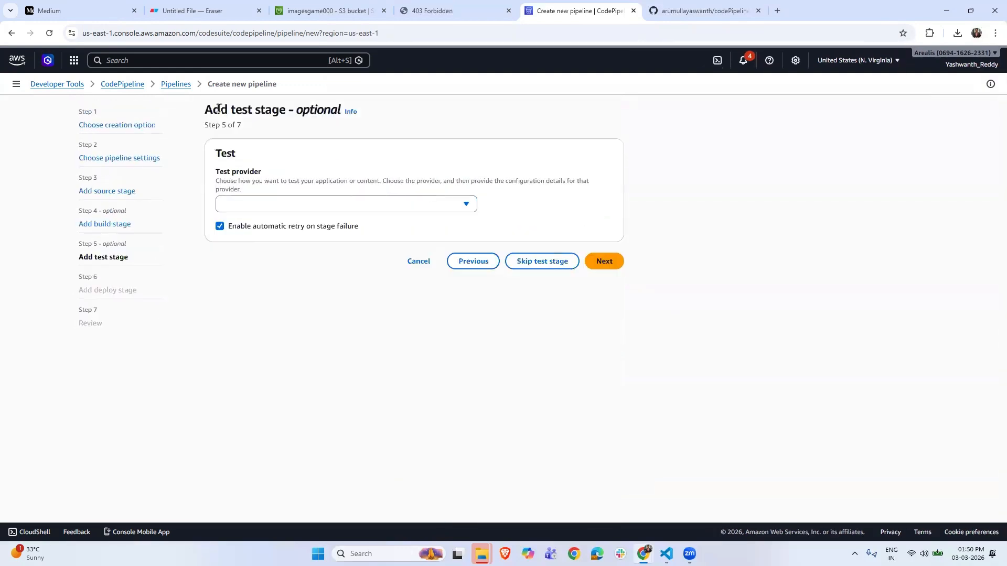
{"action": "left_click", "coordinate": [528, 263]}
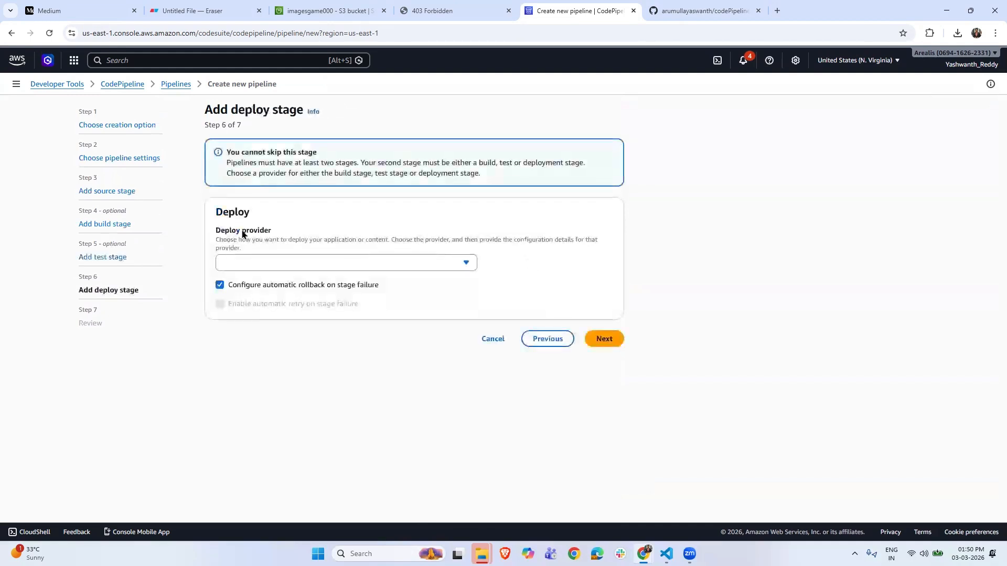
{"action": "left_click", "coordinate": [268, 265]}
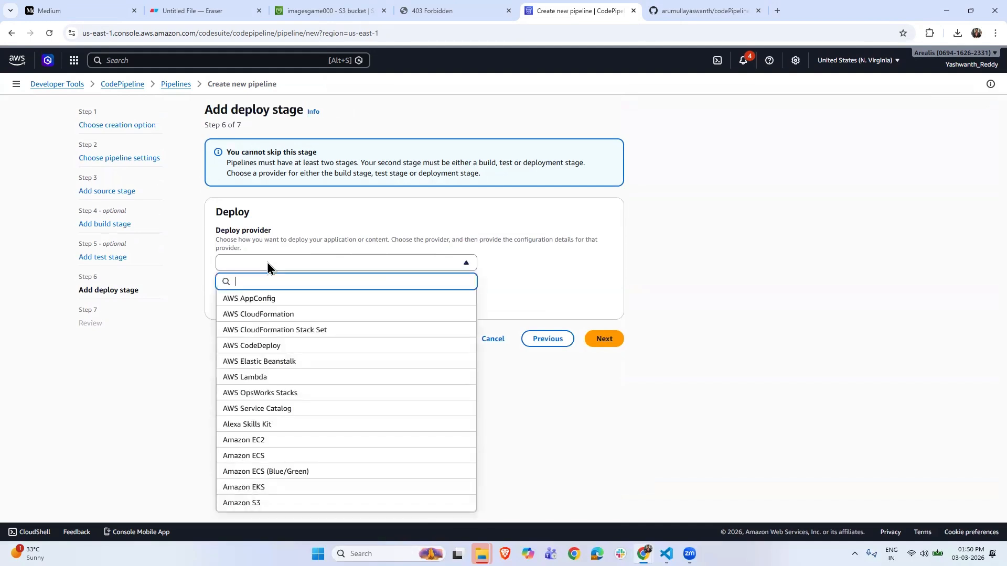
{"action": "left_click_drag", "start_coordinate": [76, 295], "coordinate": [160, 296]}
{"action": "left_click", "coordinate": [78, 215]}
{"action": "left_click_drag", "start_coordinate": [77, 215], "coordinate": [154, 240]}
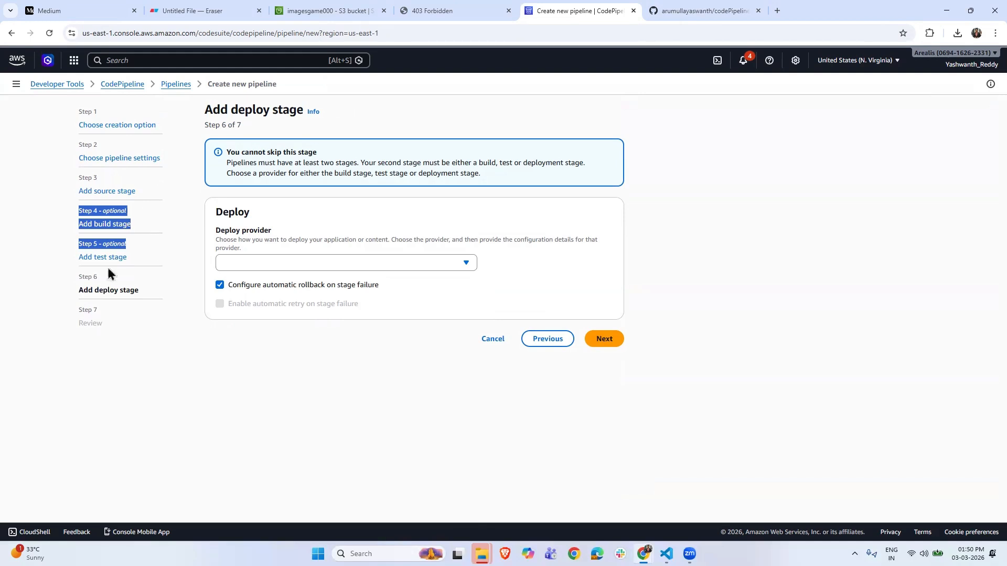
{"action": "left_click_drag", "start_coordinate": [77, 275], "coordinate": [157, 294]}
{"action": "left_click", "coordinate": [260, 266]}
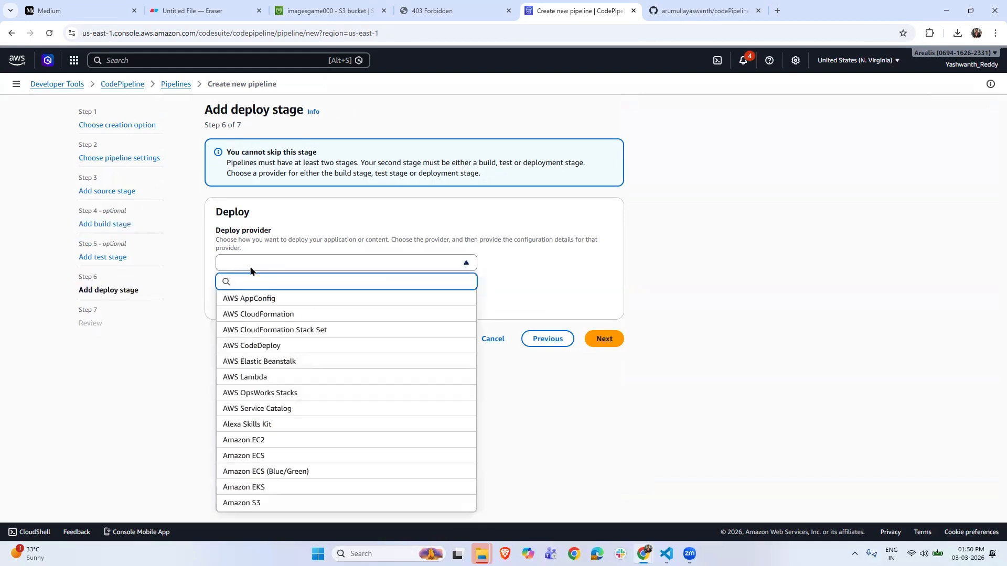
{"action": "left_click", "coordinate": [257, 504]}
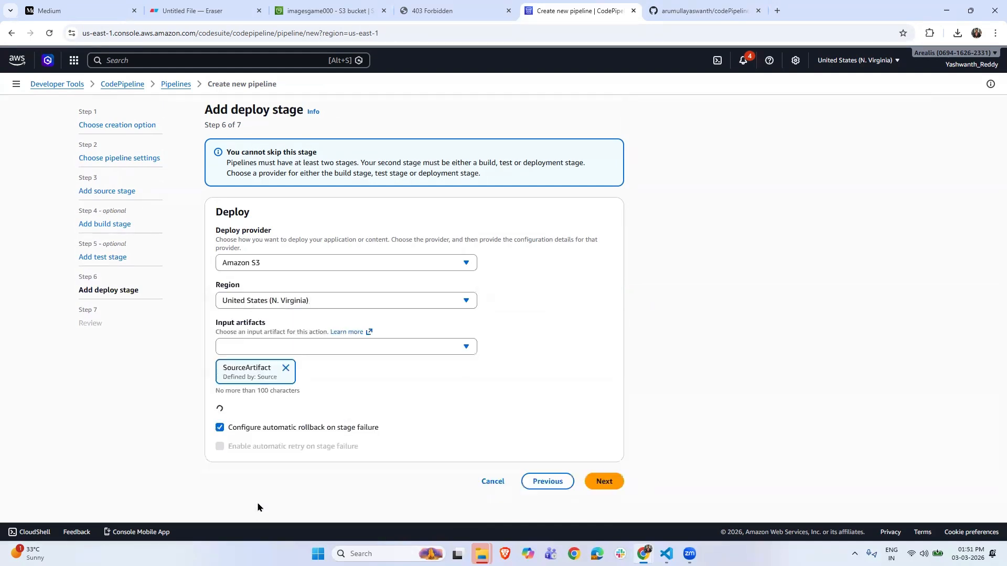
Set the deployment bucket to imagesgame000 with SourceArtifact as the input artifact, and enable extracting the file before deploy
{"action": "left_click", "coordinate": [259, 346]}
{"action": "left_click", "coordinate": [256, 381]}
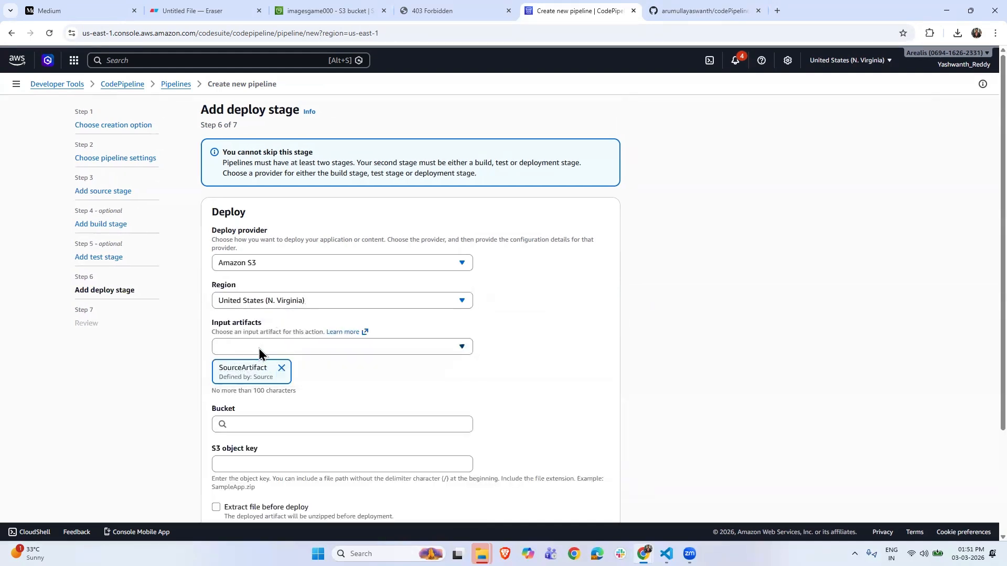
{"action": "left_click", "coordinate": [252, 424]}
{"action": "left_click", "coordinate": [260, 405]}
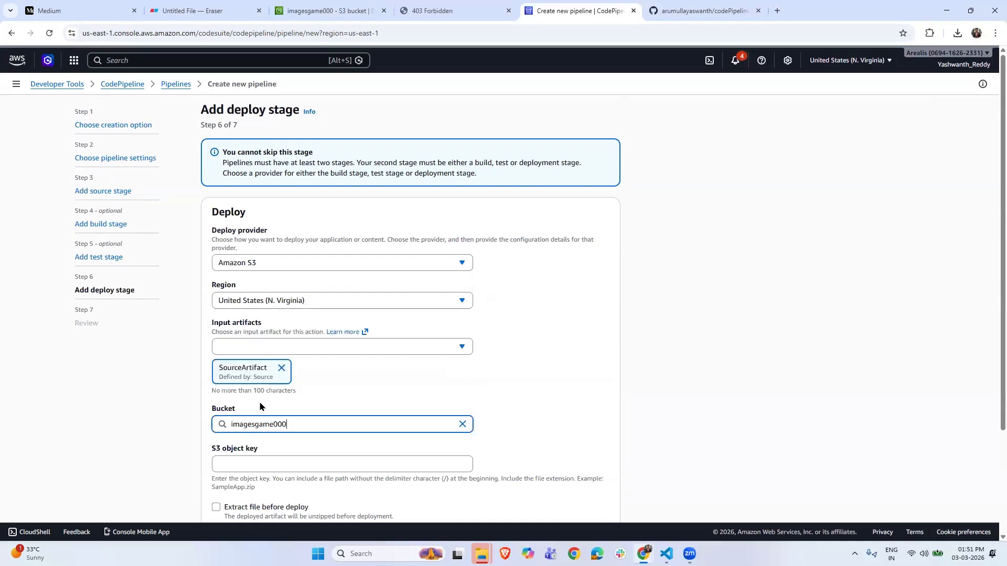
{"action": "scroll", "coordinate": [360, 435], "scroll_direction": "down", "scroll_amount": 2}
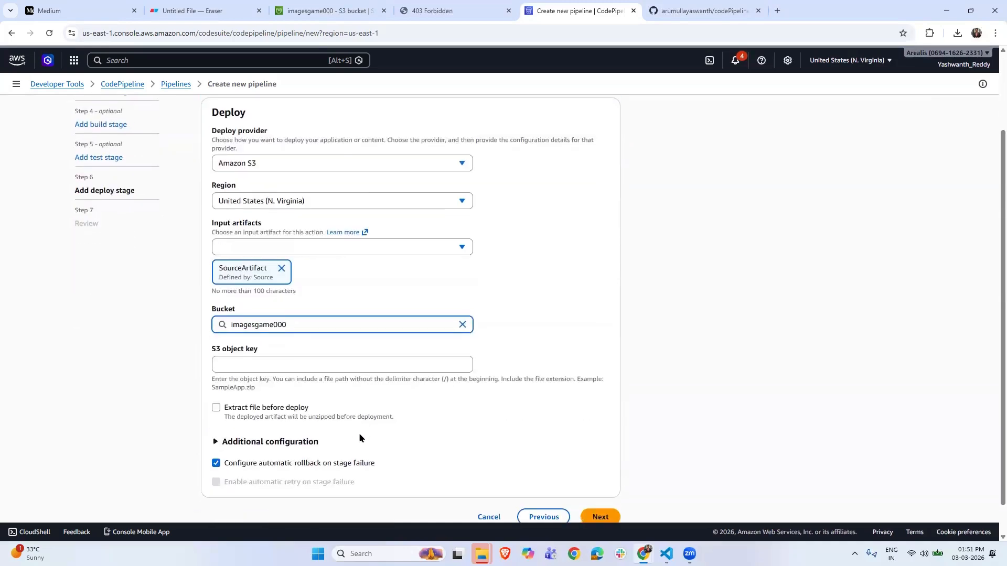
{"action": "left_click", "coordinate": [246, 359]}
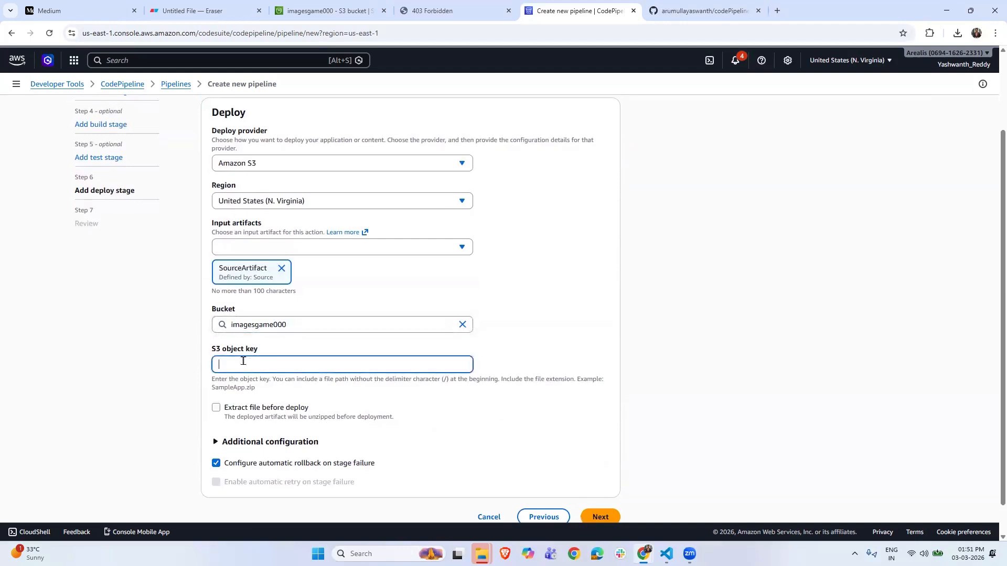
{"action": "left_click", "coordinate": [218, 410]}
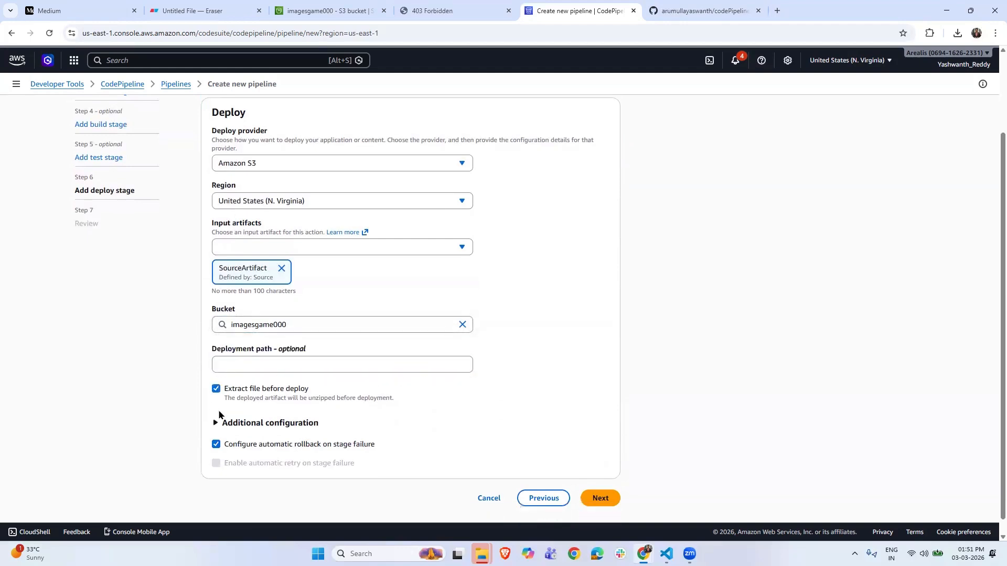
{"action": "scroll", "coordinate": [250, 391], "scroll_direction": "down", "scroll_amount": 1}
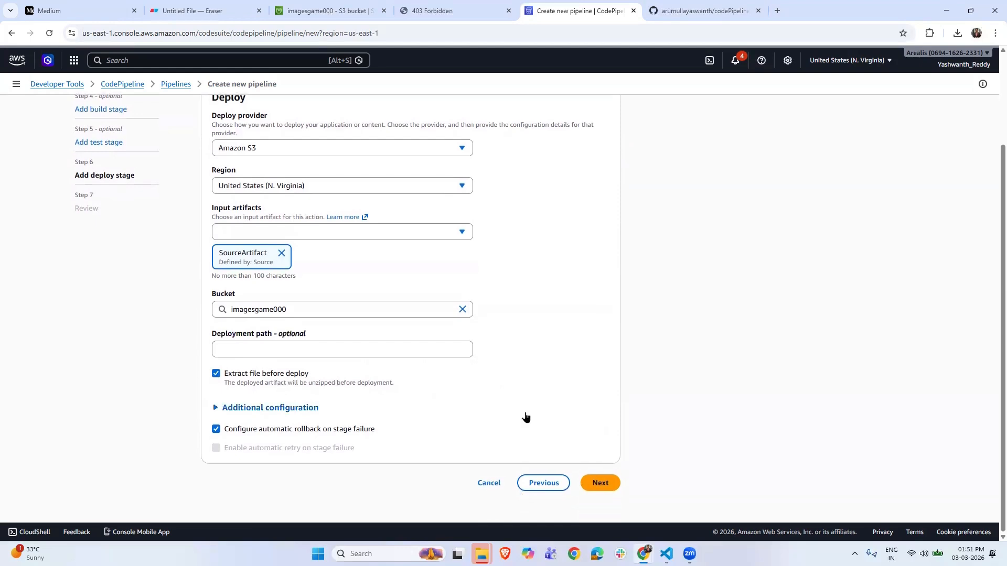
Continue to the review of all pipeline settings and create the imagesgame pipeline
{"action": "left_click", "coordinate": [597, 485]}
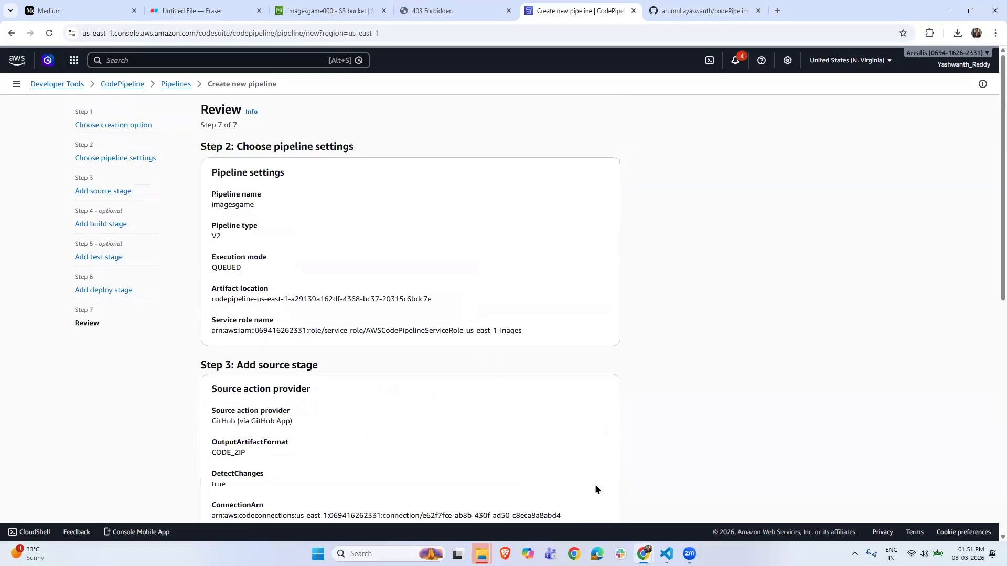
{"action": "scroll", "coordinate": [595, 490], "scroll_direction": "down", "scroll_amount": 7}
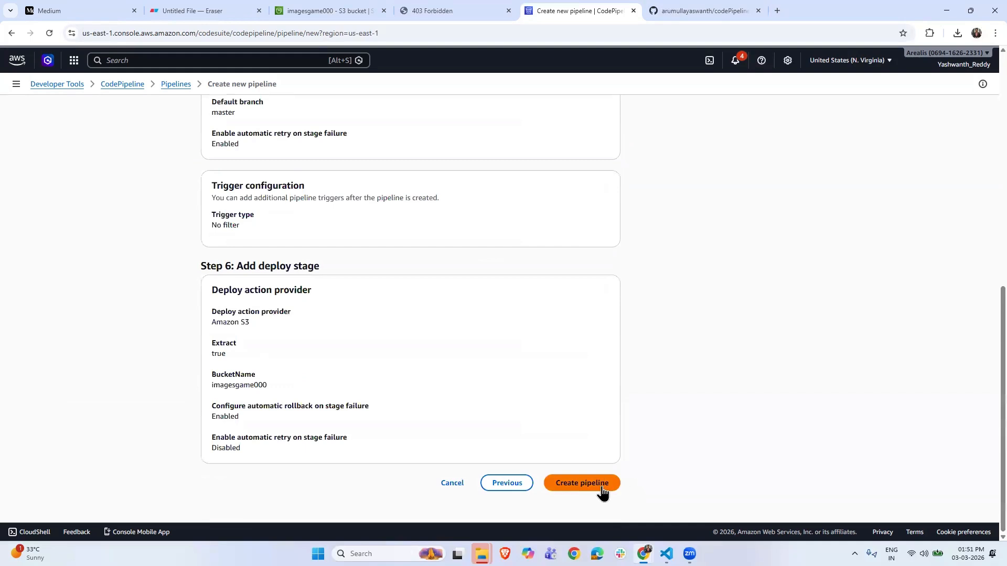
{"action": "left_click", "coordinate": [602, 490]}
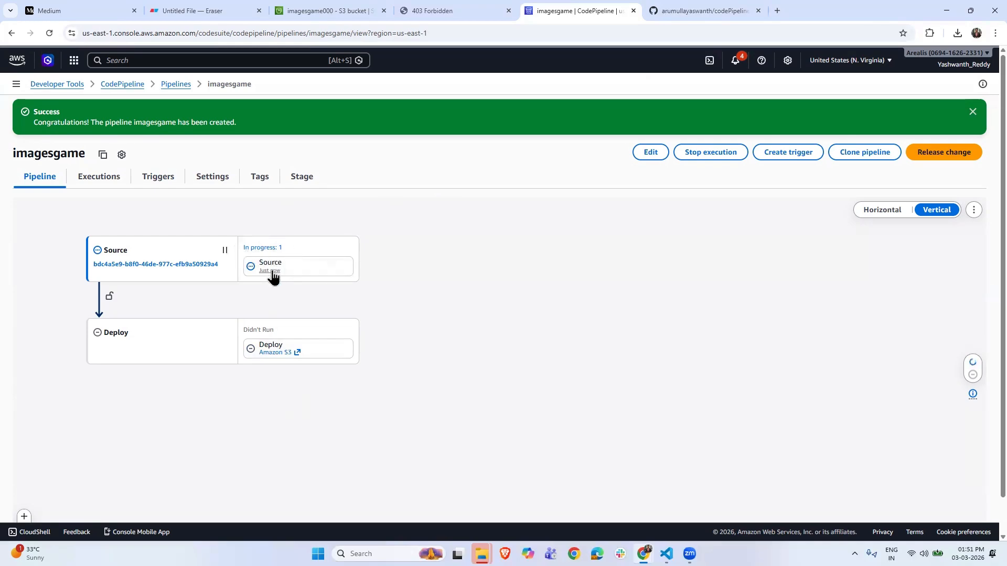
Open the imagesgame000 bucket's object list in S3 and check the imagesgame pipeline's execution status
{"action": "left_click", "coordinate": [294, 11]}
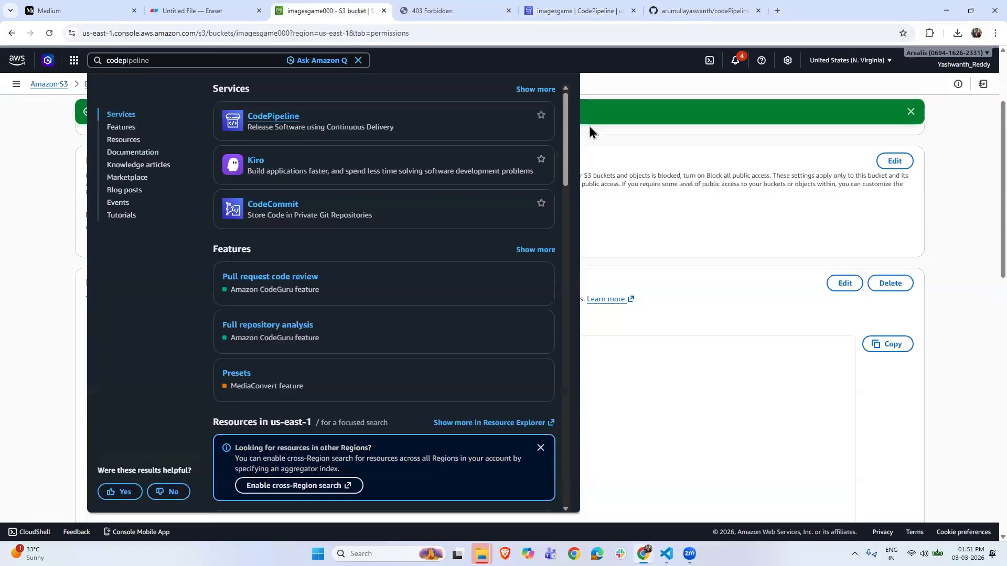
{"action": "key", "text": "ctrl+a"}
{"action": "left_click_drag", "start_coordinate": [616, 137], "coordinate": [89, 87]}
{"action": "left_click", "coordinate": [88, 86]}
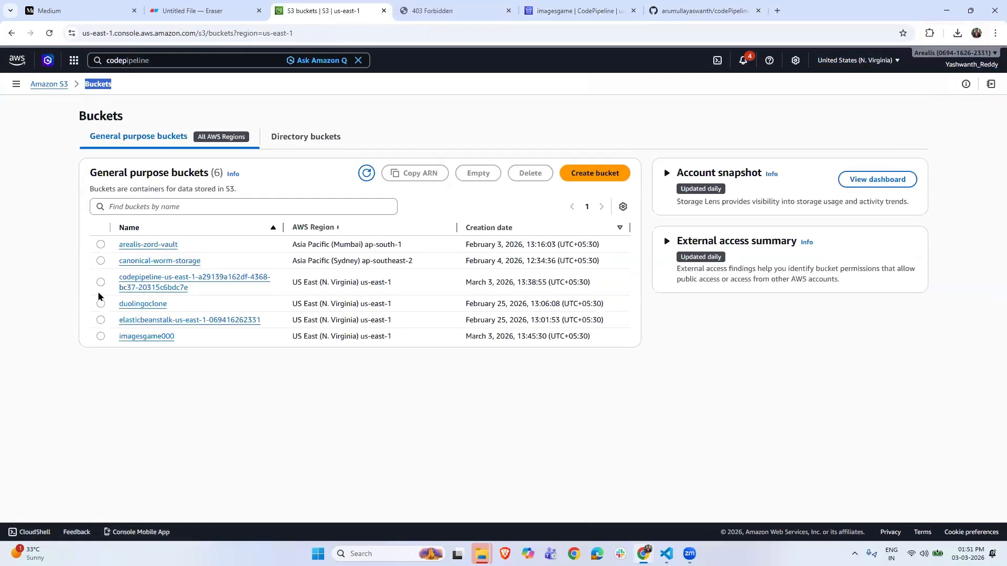
{"action": "left_click", "coordinate": [145, 336]}
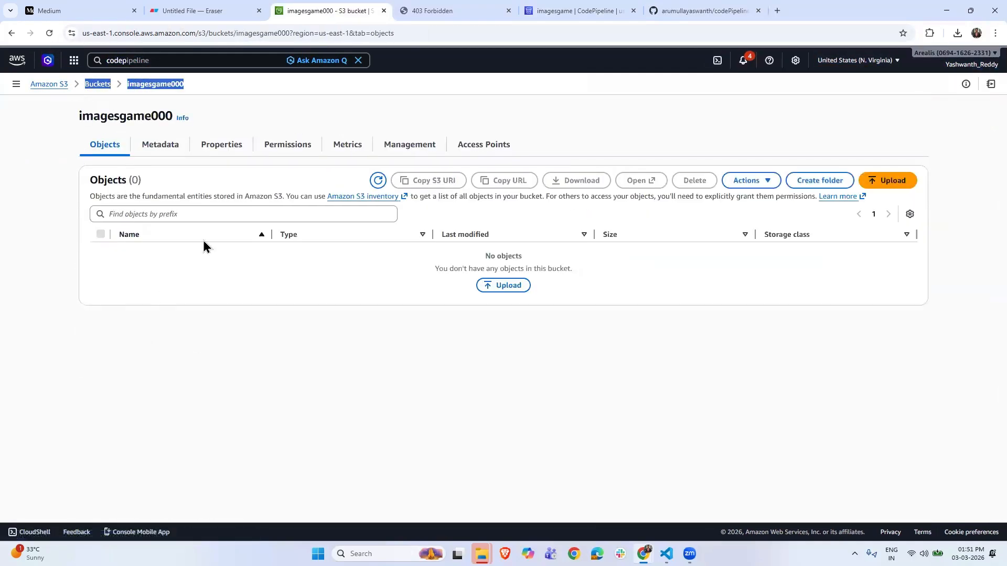
{"action": "left_click", "coordinate": [470, 8]}
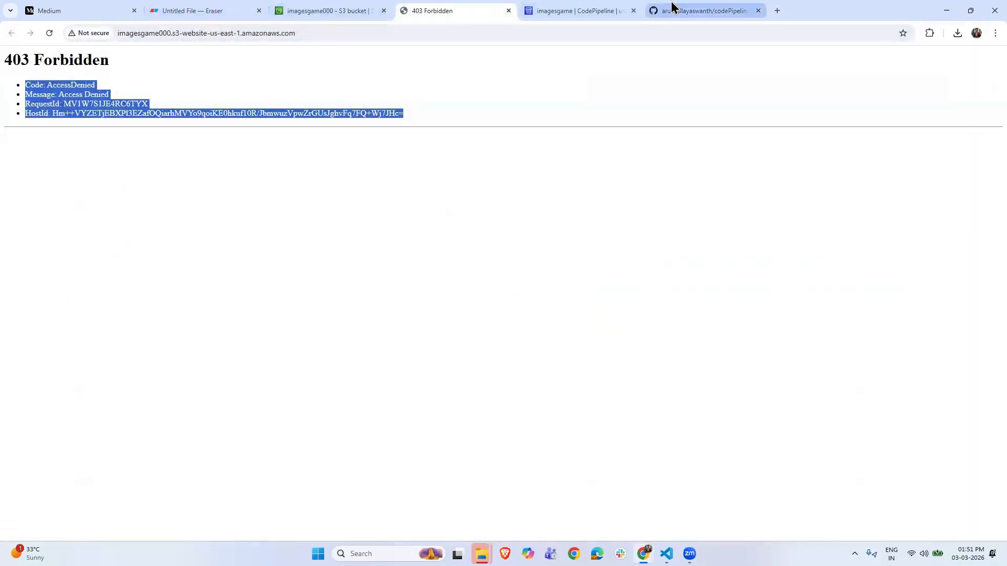
{"action": "left_click", "coordinate": [584, 8]}
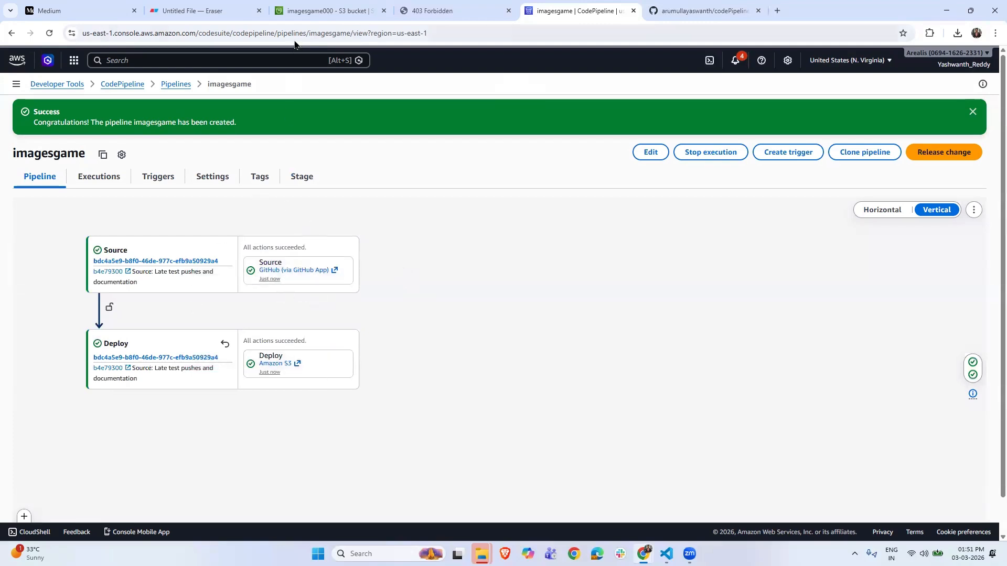
Reload the imagesgame000 bucket's object list and the bucket's static website page
{"action": "left_click", "coordinate": [349, 9]}
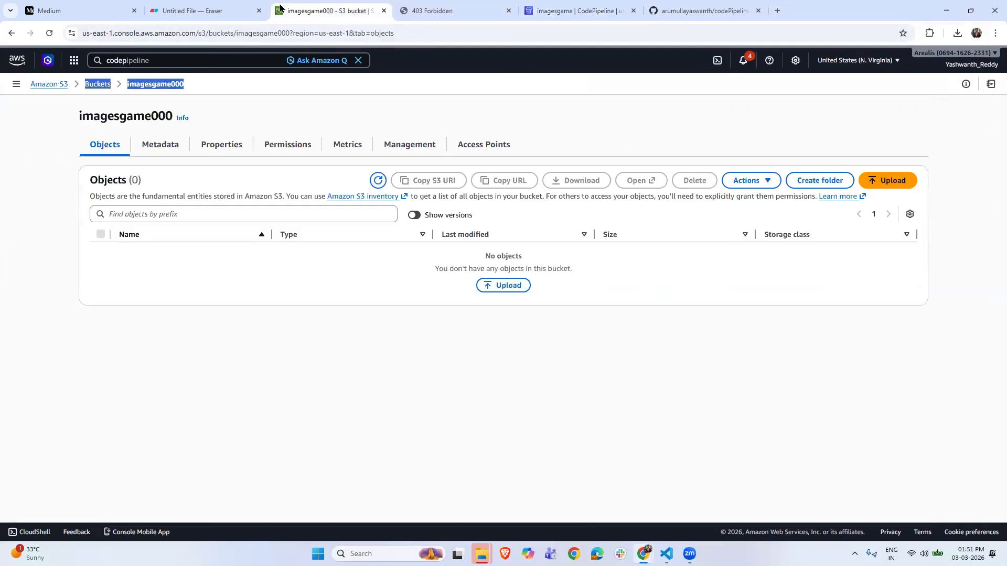
{"action": "left_click", "coordinate": [44, 39]}
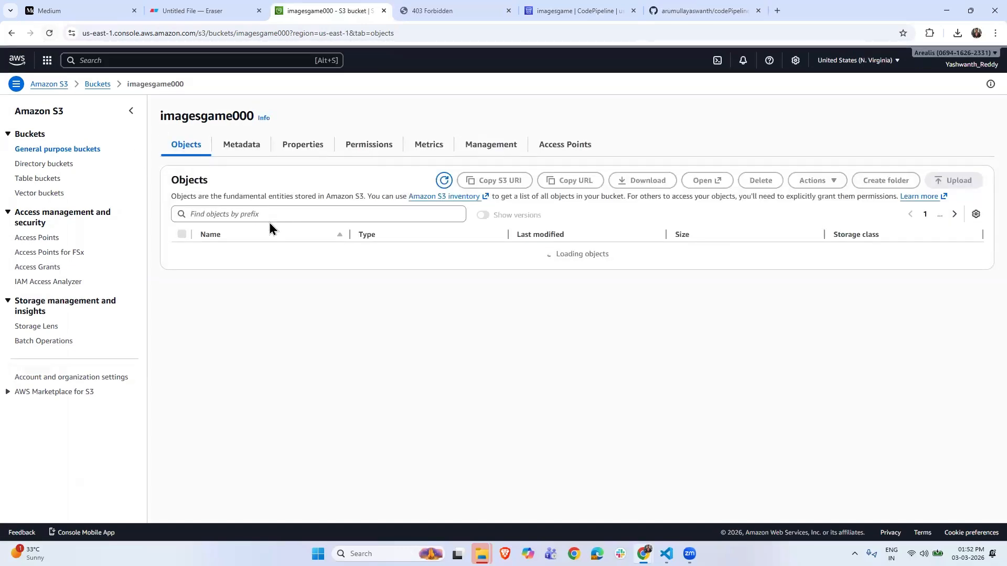
{"action": "left_click", "coordinate": [464, 8]}
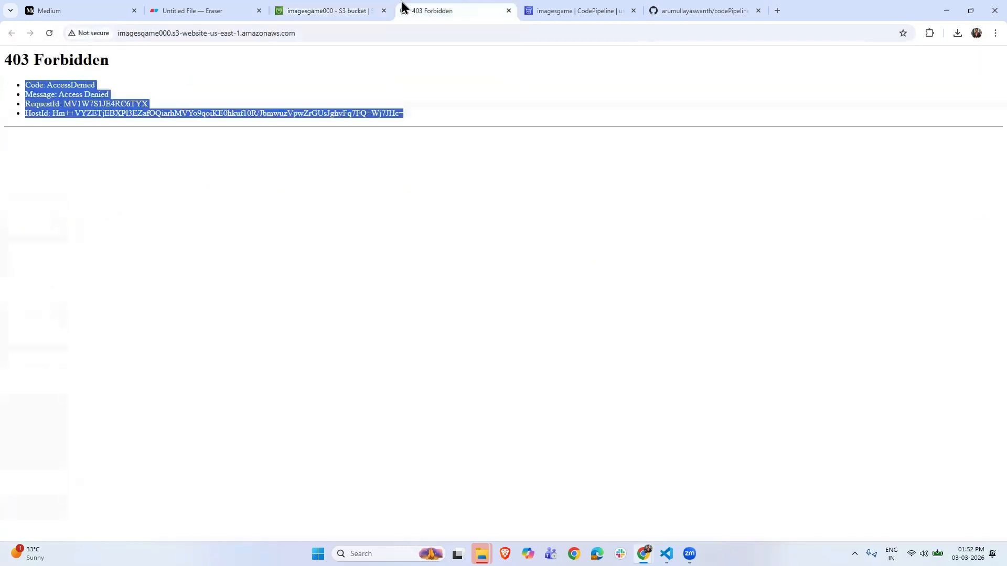
{"action": "left_click", "coordinate": [47, 33]}
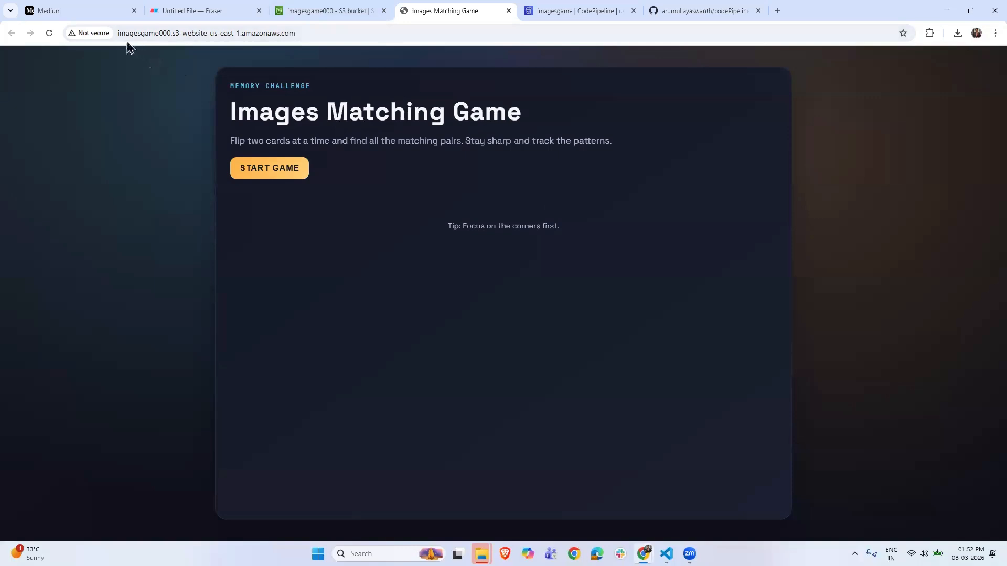
Compare the objects in the imagesgame000 bucket with the files in the codePipeline-s3-imagegame GitHub repository
{"action": "left_click", "coordinate": [353, 7]}
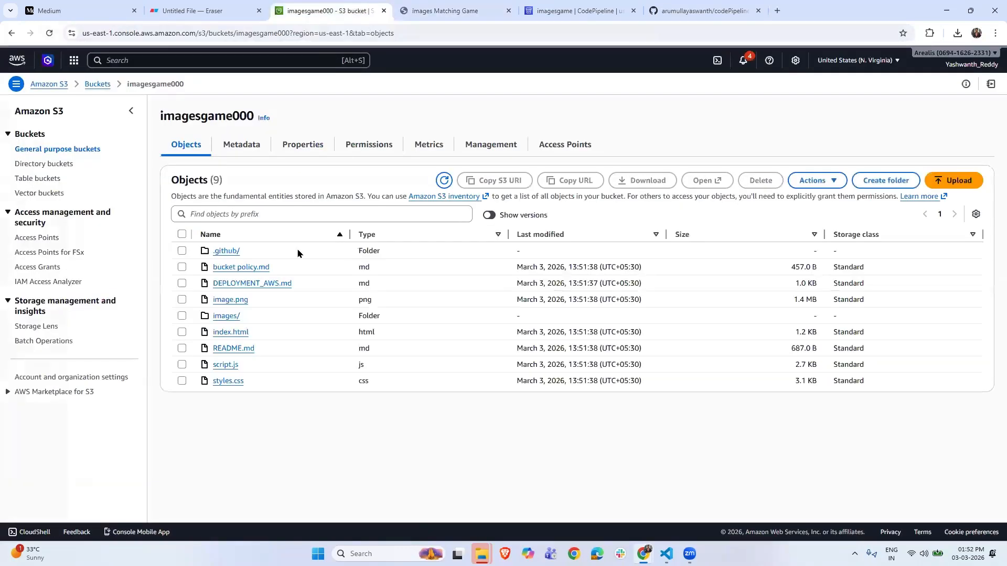
{"action": "left_click_drag", "start_coordinate": [211, 251], "coordinate": [276, 391]}
{"action": "left_click", "coordinate": [692, 6]}
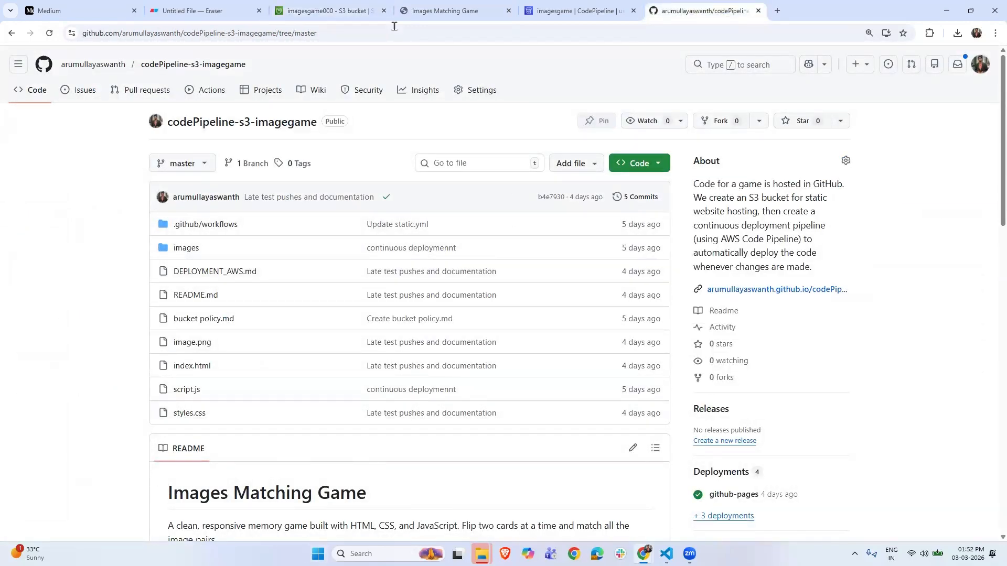
{"action": "left_click", "coordinate": [326, 11]}
{"action": "left_click_drag", "start_coordinate": [169, 261], "coordinate": [262, 418]}
{"action": "left_click", "coordinate": [264, 423]}
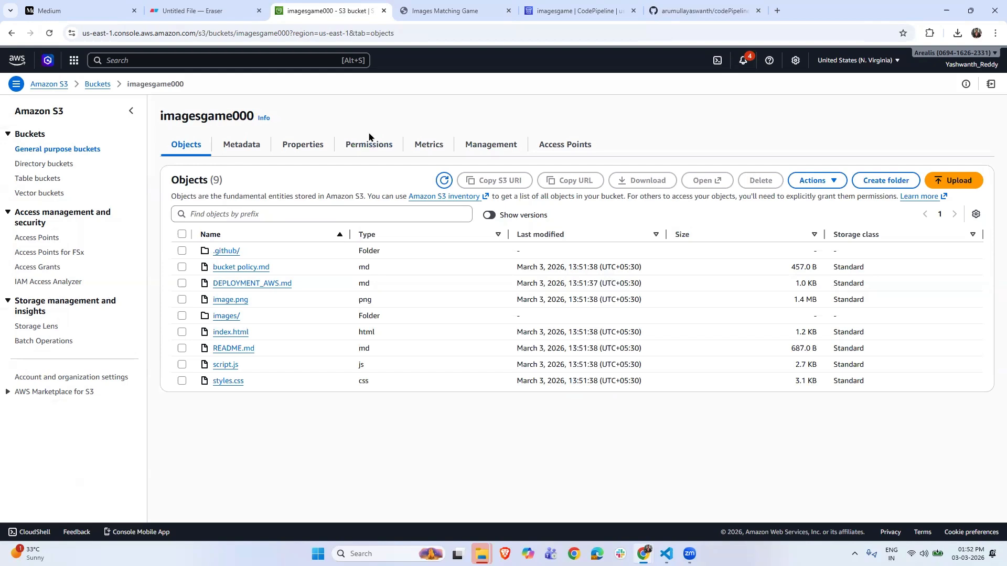
Test the hosted Images Matching Game by starting it, flipping several cards and restarting the game
{"action": "left_click", "coordinate": [446, 11]}
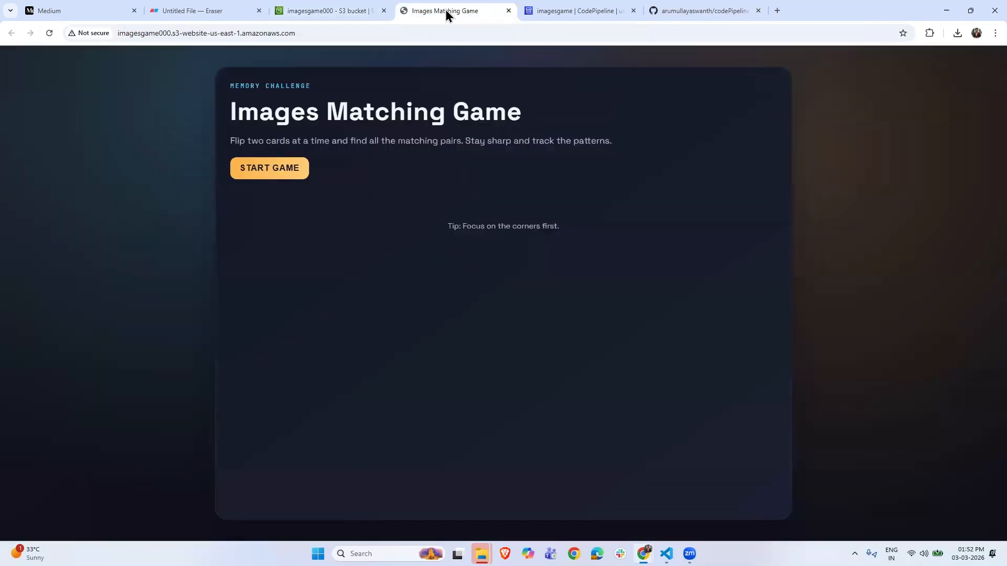
{"action": "left_click", "coordinate": [263, 167]}
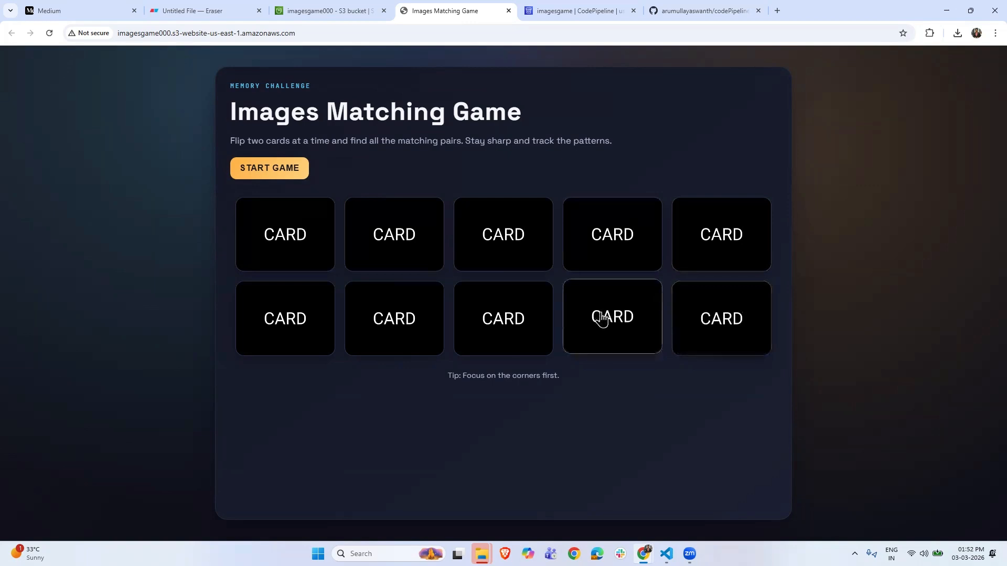
{"action": "left_click", "coordinate": [508, 326]}
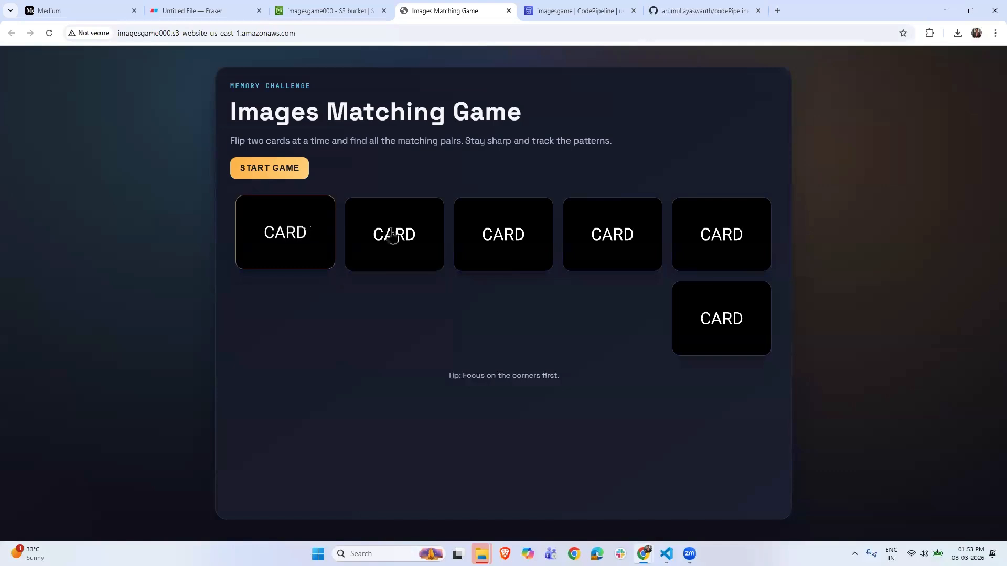
{"action": "left_click", "coordinate": [754, 232]}
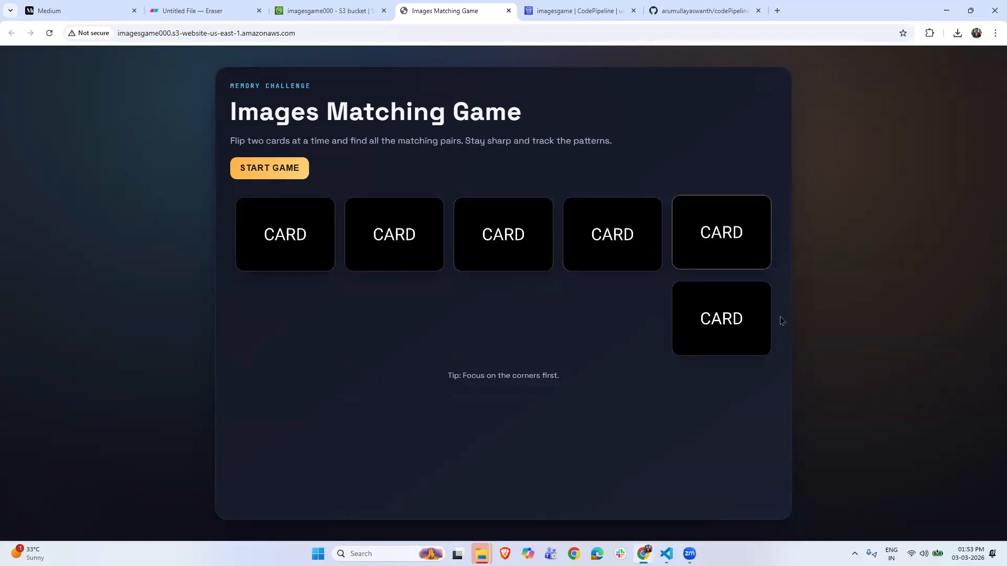
{"action": "left_click", "coordinate": [753, 327]}
{"action": "left_click", "coordinate": [332, 9]}
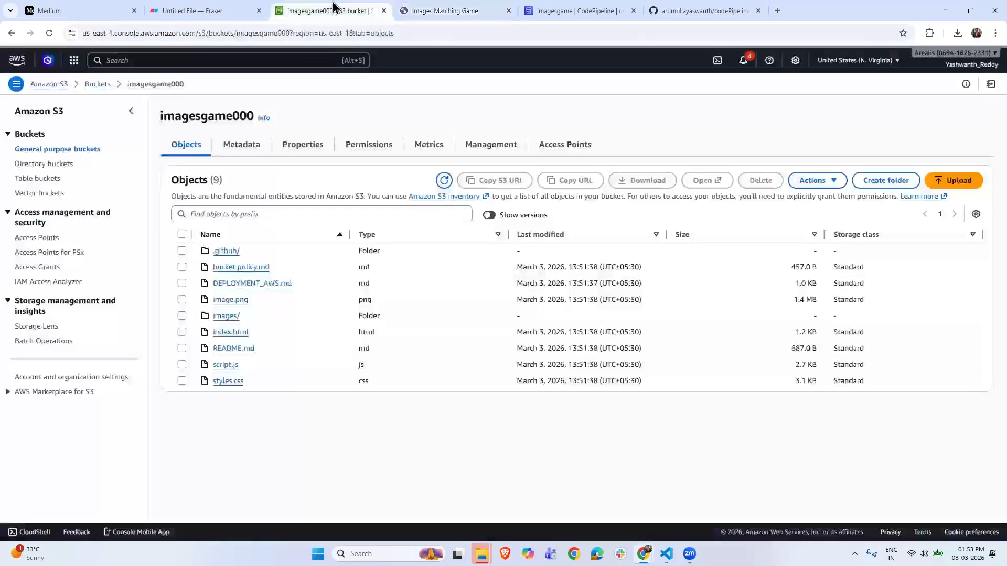
{"action": "left_click", "coordinate": [410, 12]}
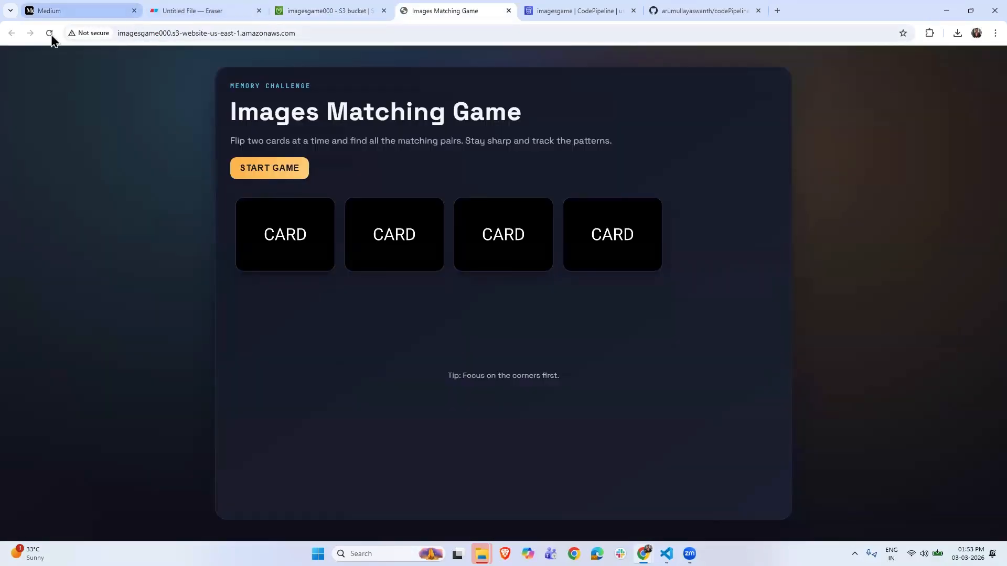
{"action": "left_click", "coordinate": [281, 179]}
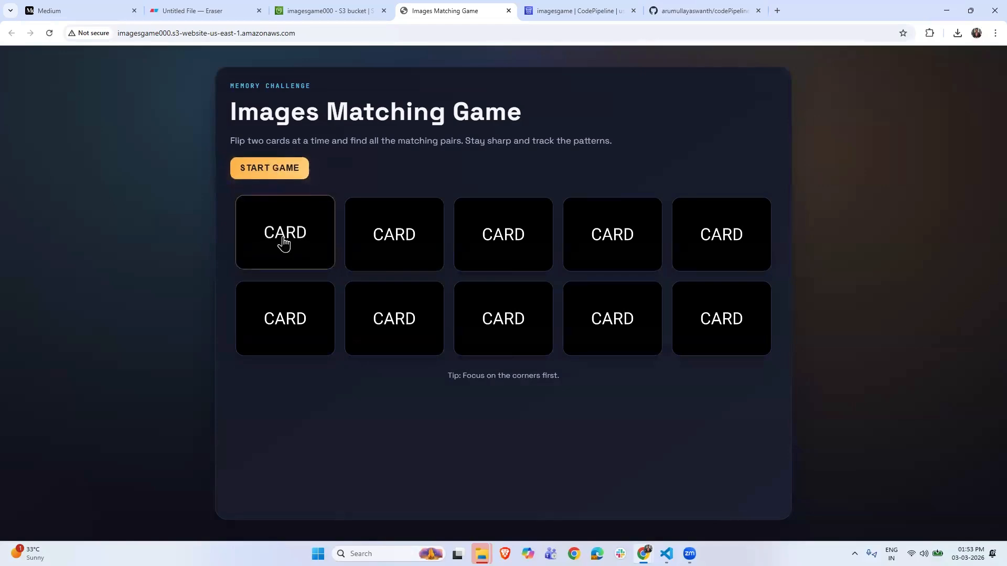
In the GitHub repository's index.html, replace "Images" in the h1 heading with the author's nickname followed by "images"
{"action": "left_click", "coordinate": [695, 11]}
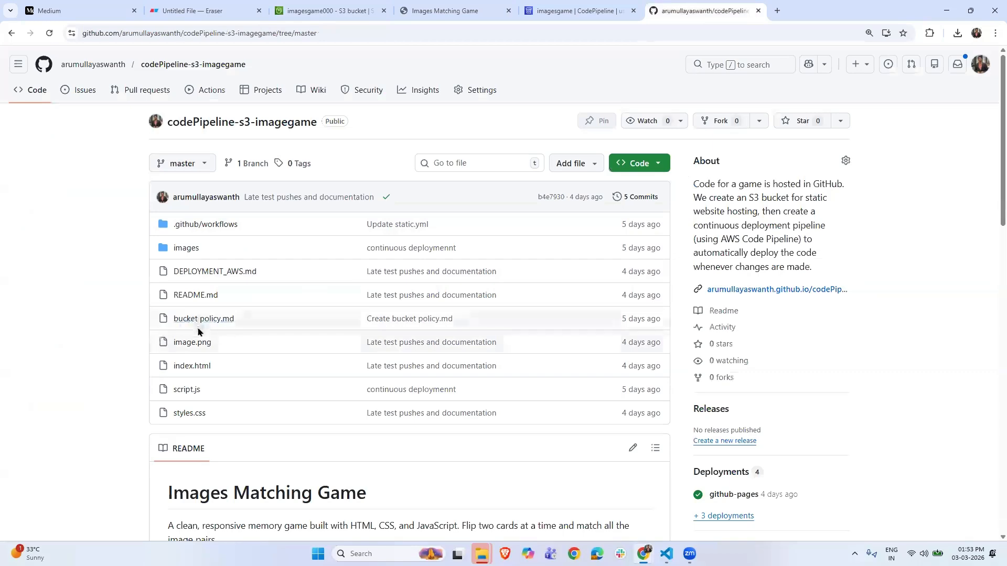
{"action": "left_click", "coordinate": [185, 366]}
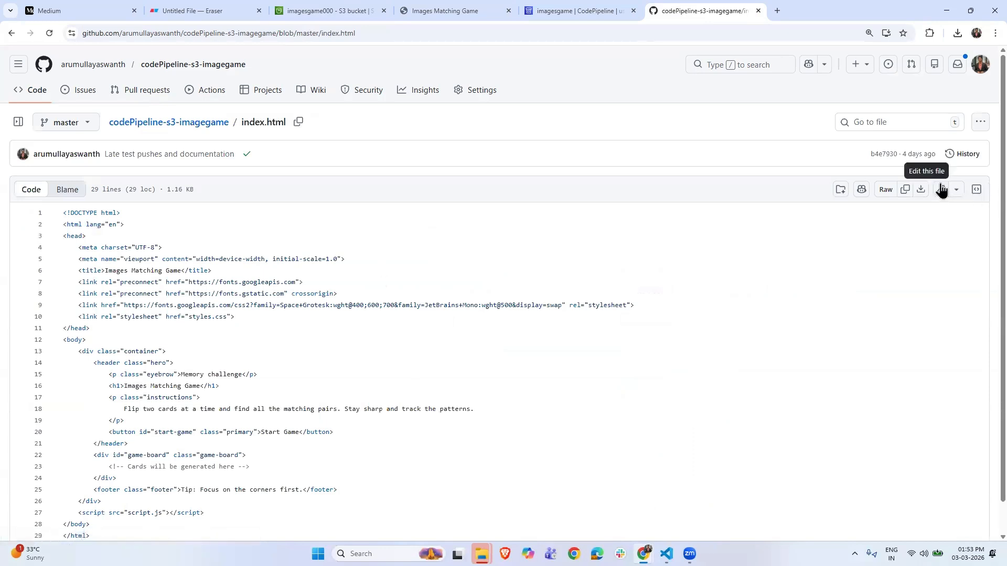
{"action": "left_click", "coordinate": [942, 190]}
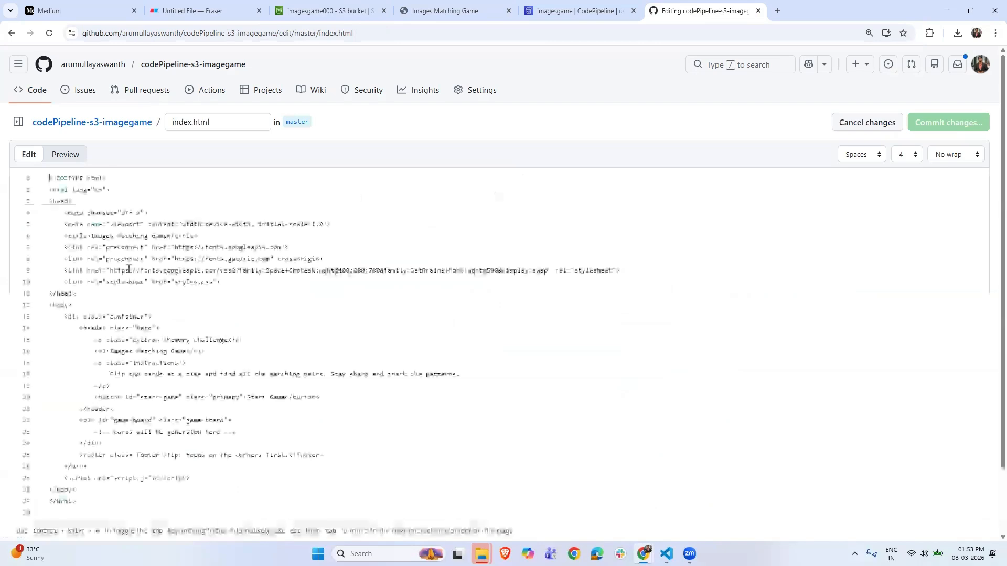
{"action": "double_click", "coordinate": [124, 353]}
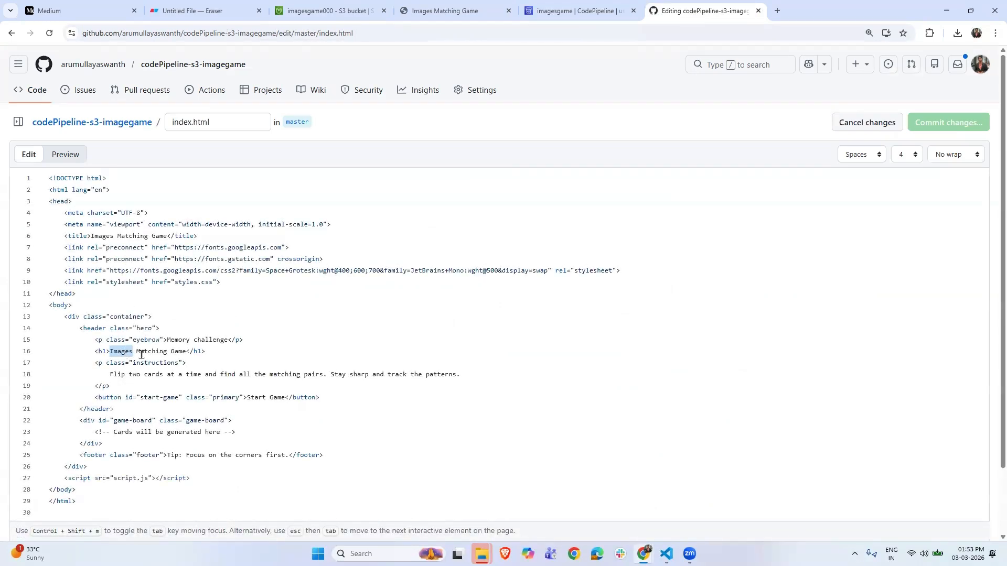
{"action": "key", "text": "BackSpace"}
{"action": "type", "text": "yash"}
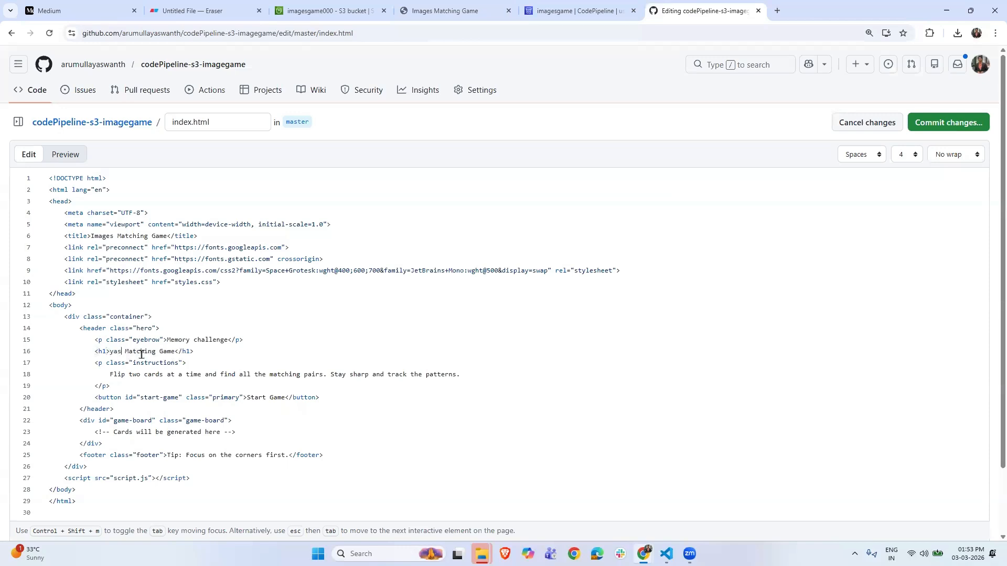
{"action": "type", "text": " images"}
Commit the index.html edit directly to the master branch and return to the repository's file list
{"action": "left_click", "coordinate": [937, 128]}
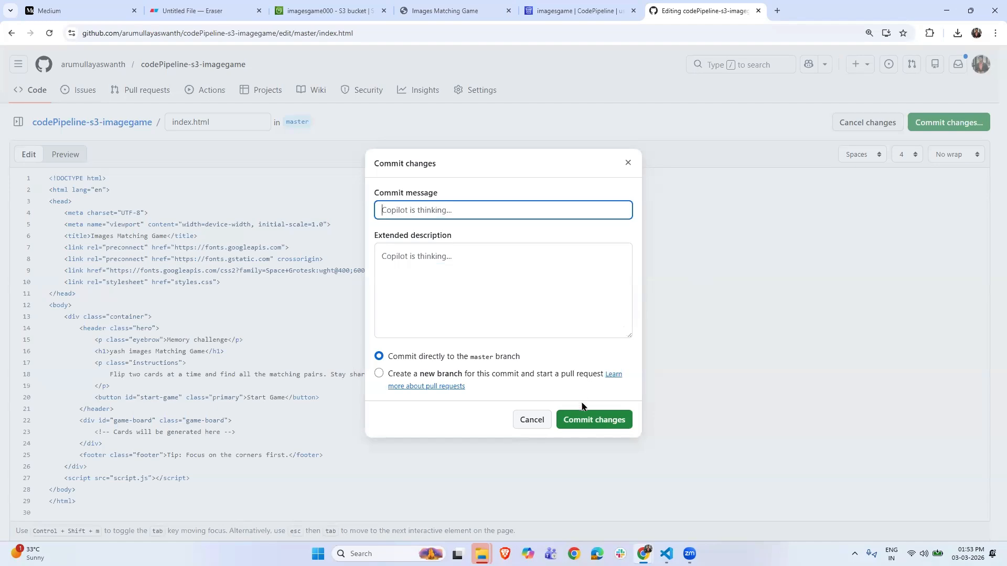
{"action": "left_click", "coordinate": [588, 421]}
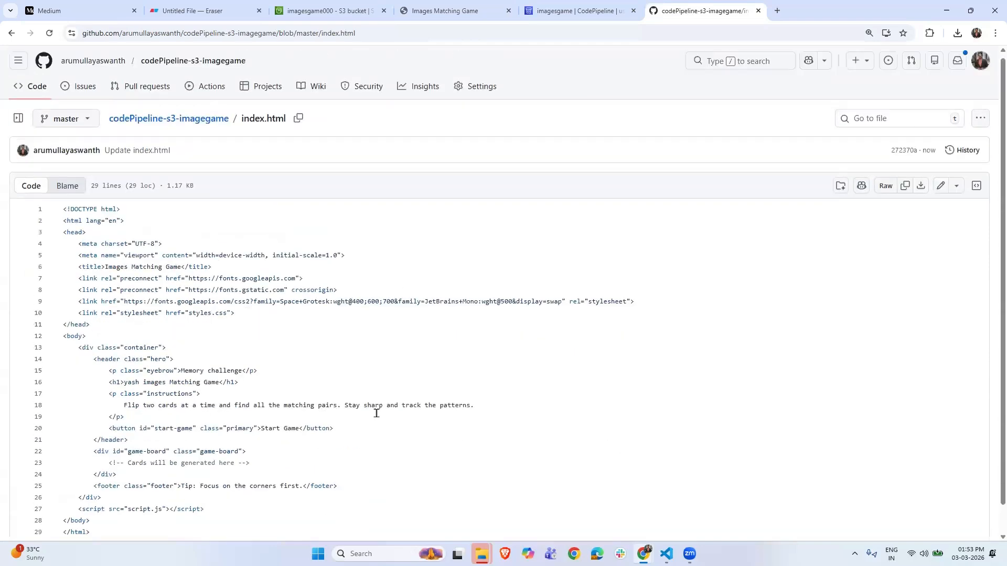
{"action": "left_click", "coordinate": [182, 127]}
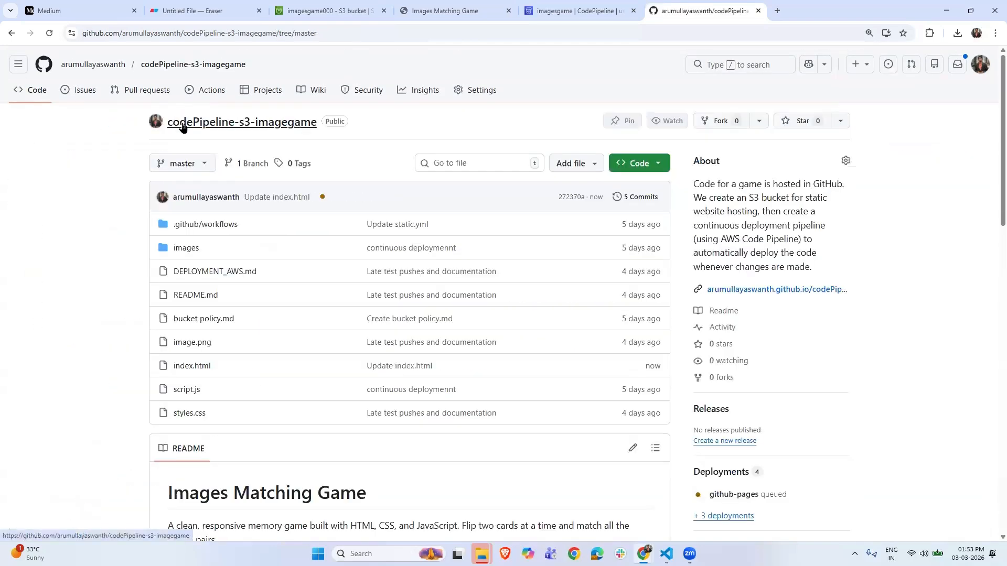
Release the latest source change through the imagesgame pipeline in CodePipeline
{"action": "left_click", "coordinate": [450, 7]}
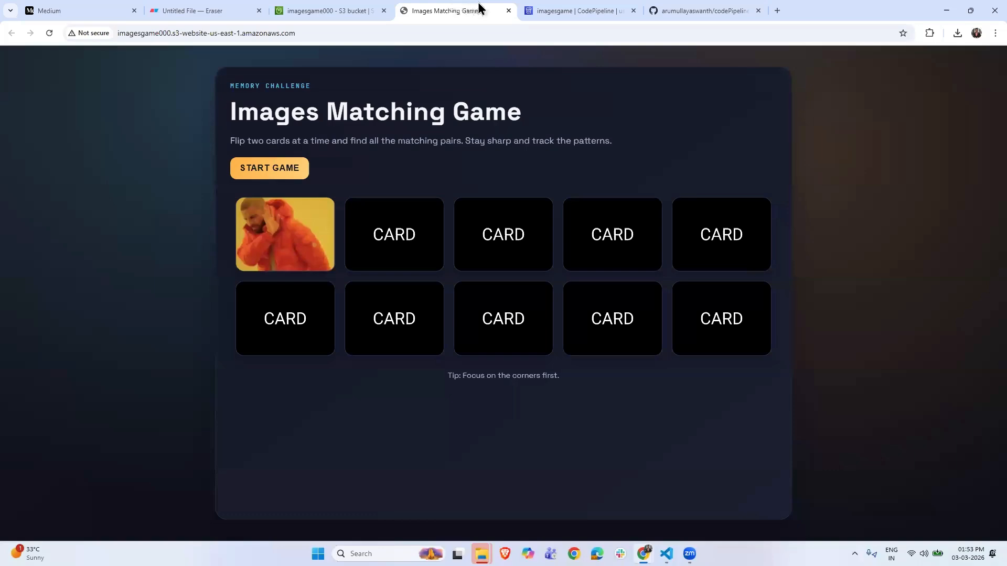
{"action": "left_click", "coordinate": [528, 11]}
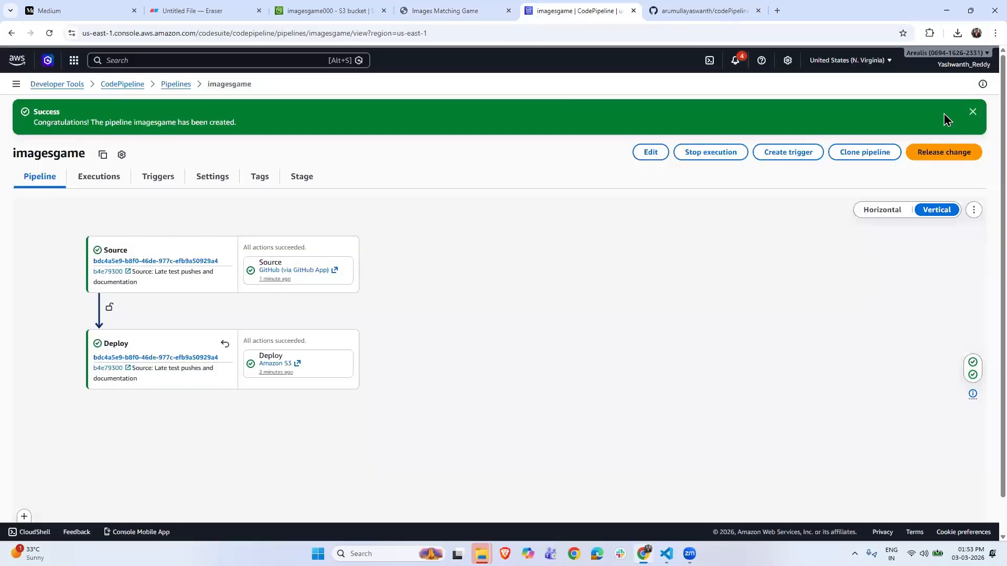
{"action": "left_click", "coordinate": [938, 161]}
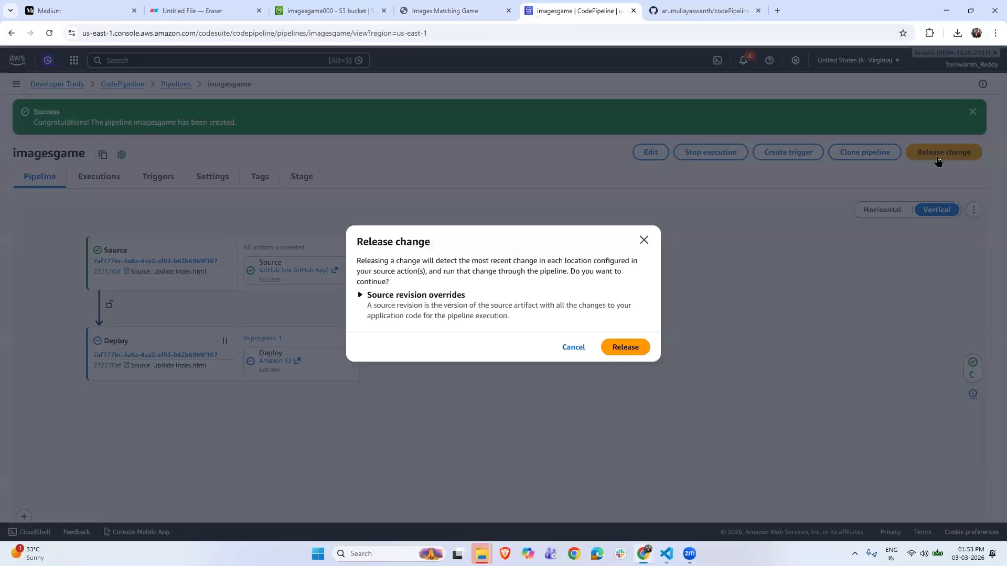
{"action": "left_click", "coordinate": [617, 351]}
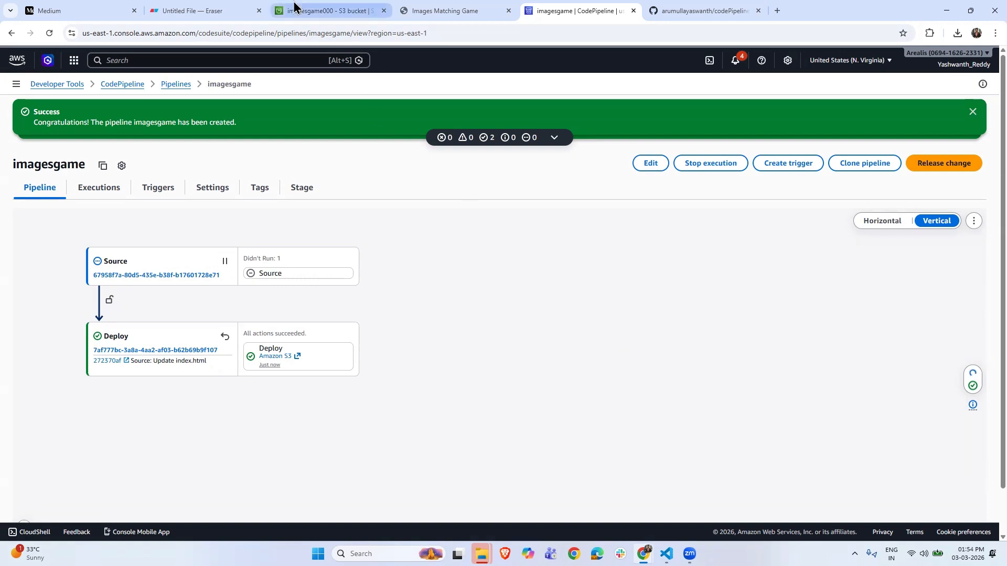
Check the imagesgame pipeline's execution status and reload the hosted game site to check its heading
{"action": "left_click", "coordinate": [296, 9]}
{"action": "left_click", "coordinate": [585, 9]}
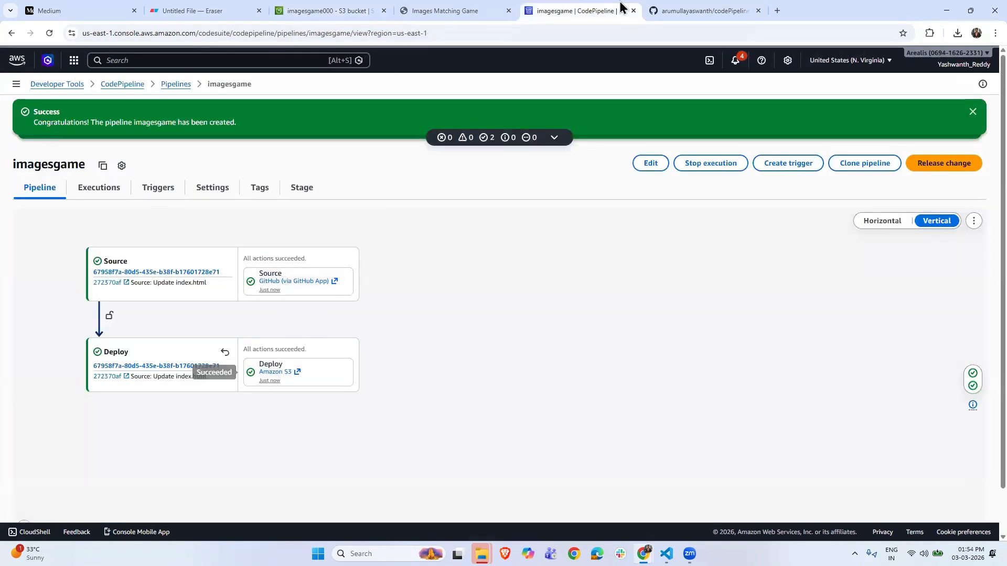
{"action": "left_click", "coordinate": [484, 8]}
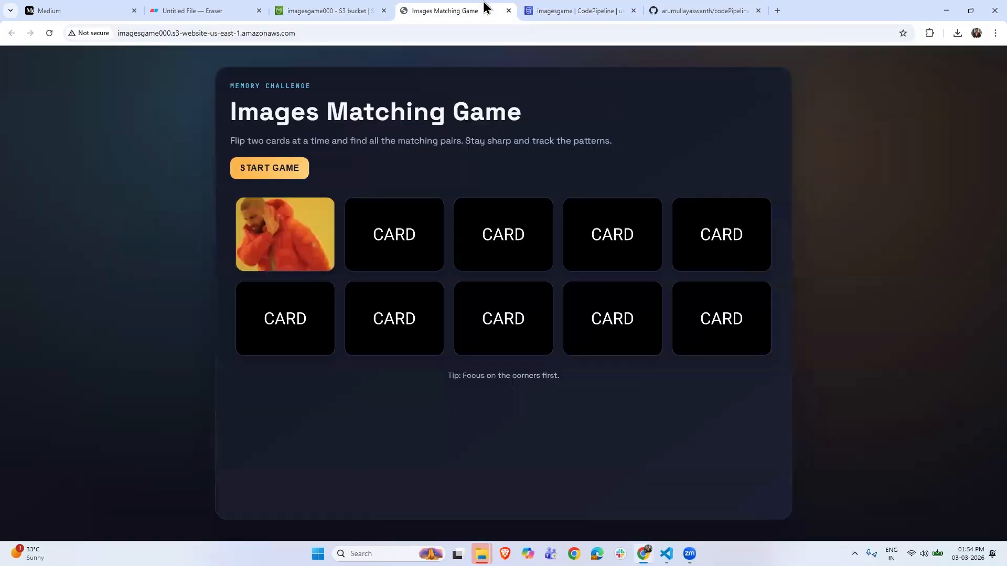
{"action": "left_click", "coordinate": [49, 33]}
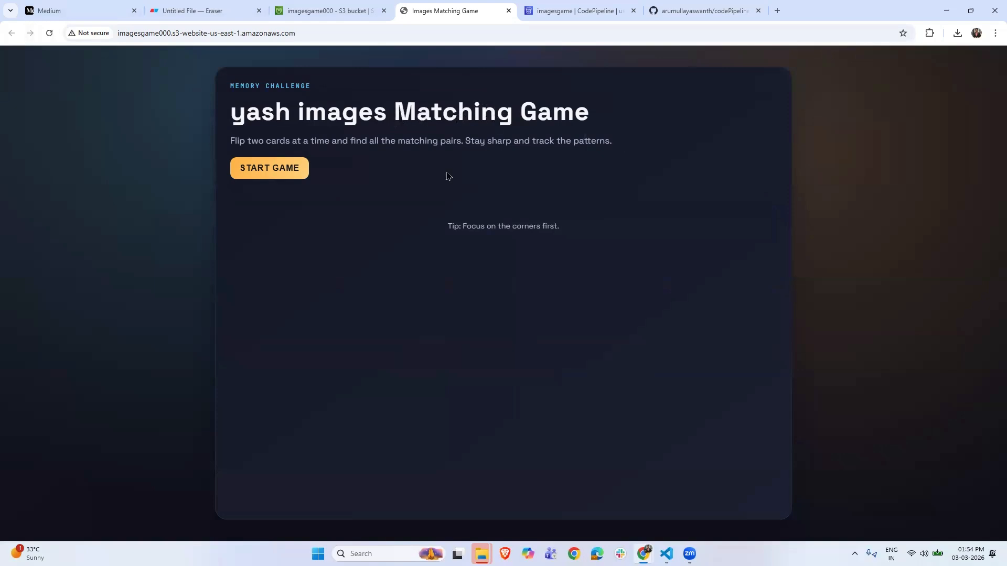
Test the updated game by starting it, matching all the card pairs and dismissing the completion dialog
{"action": "left_click", "coordinate": [254, 168]}
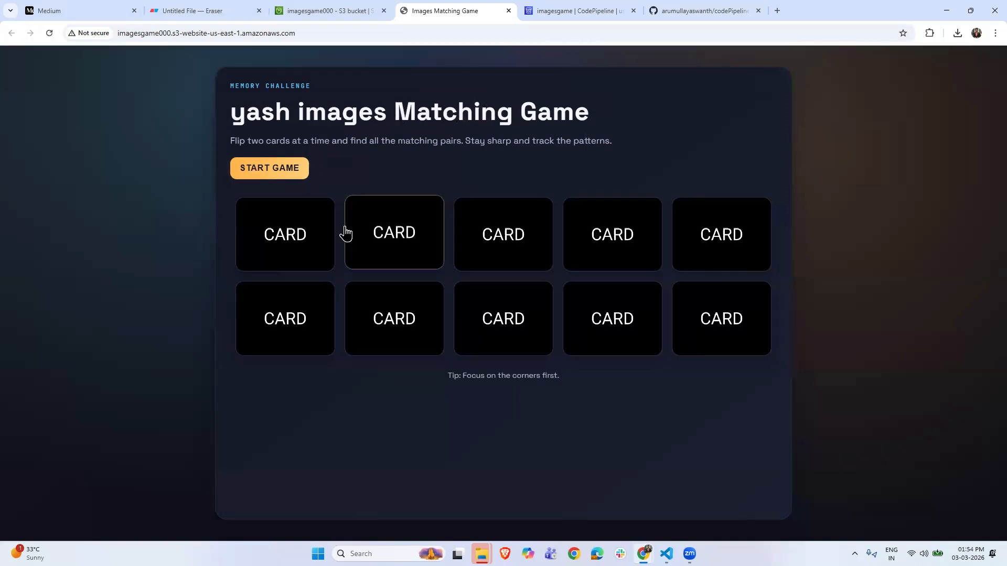
{"action": "left_click", "coordinate": [383, 238]}
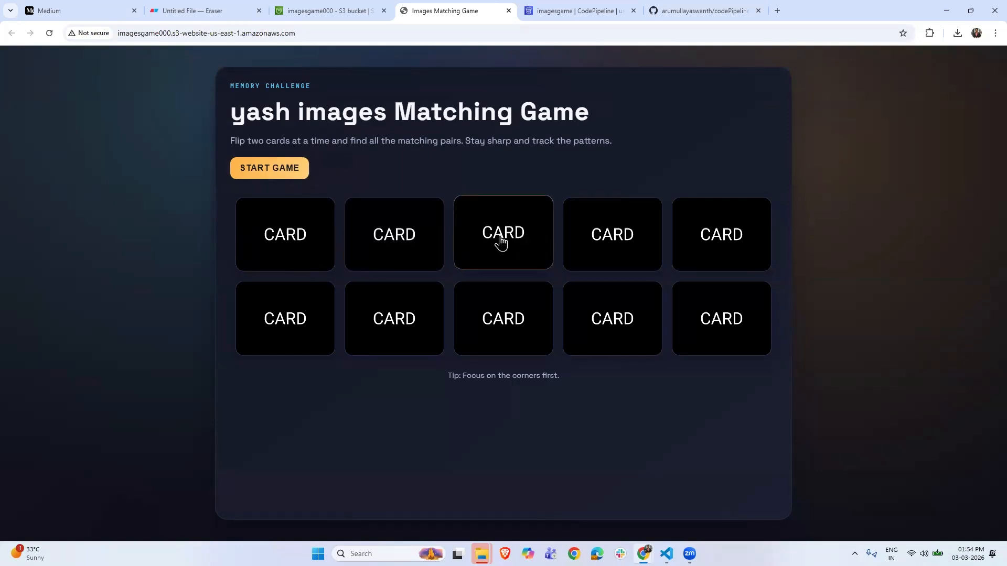
{"action": "left_click", "coordinate": [378, 246]}
{"action": "left_click", "coordinate": [582, 247]}
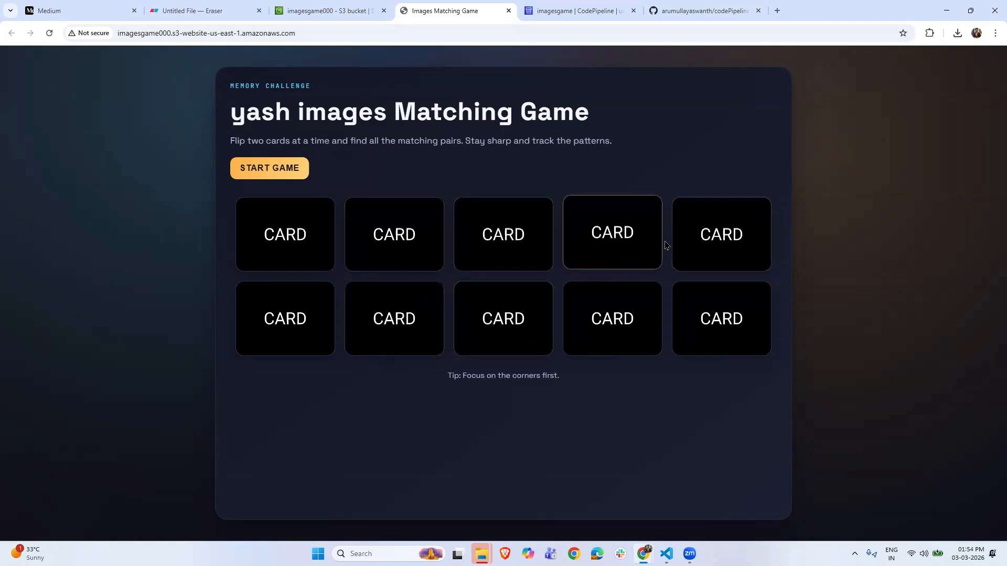
{"action": "left_click", "coordinate": [634, 241]}
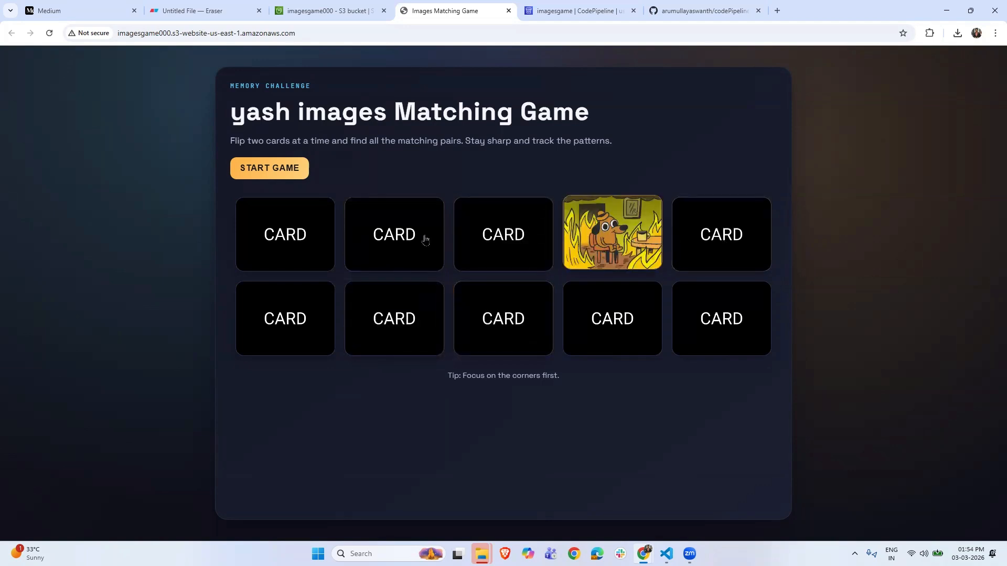
{"action": "left_click", "coordinate": [367, 227]}
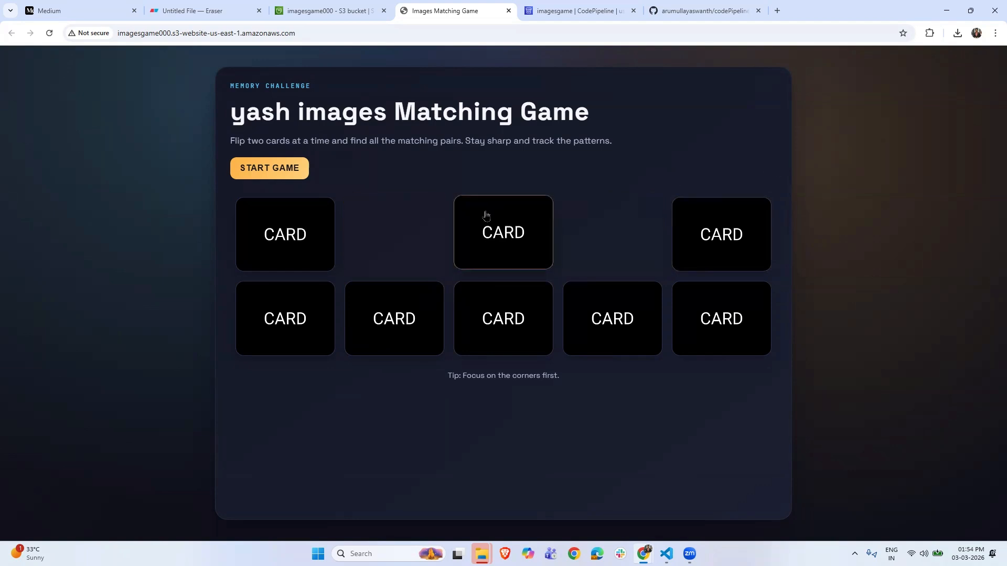
{"action": "left_click", "coordinate": [520, 348]}
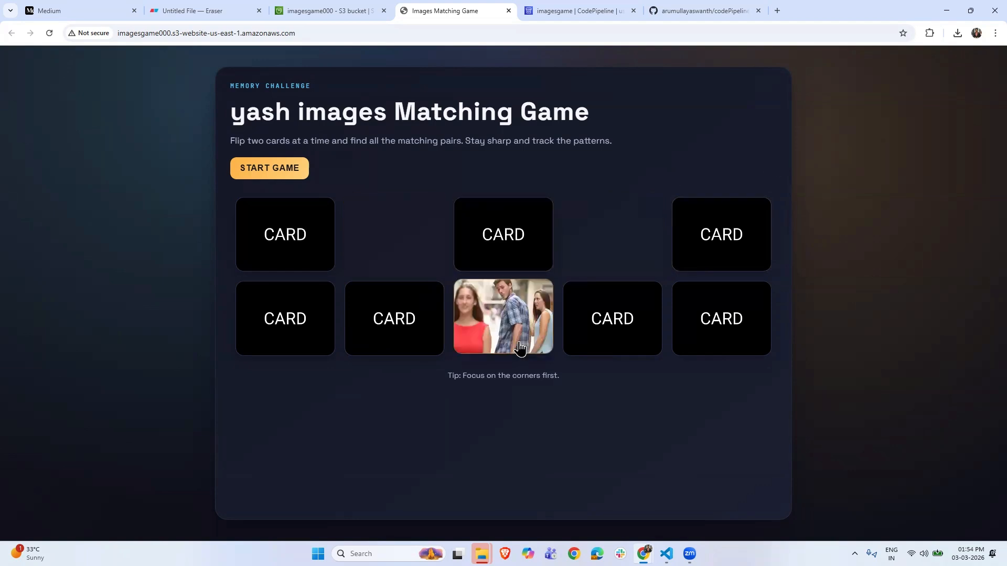
{"action": "left_click", "coordinate": [599, 352]}
{"action": "left_click", "coordinate": [514, 337]}
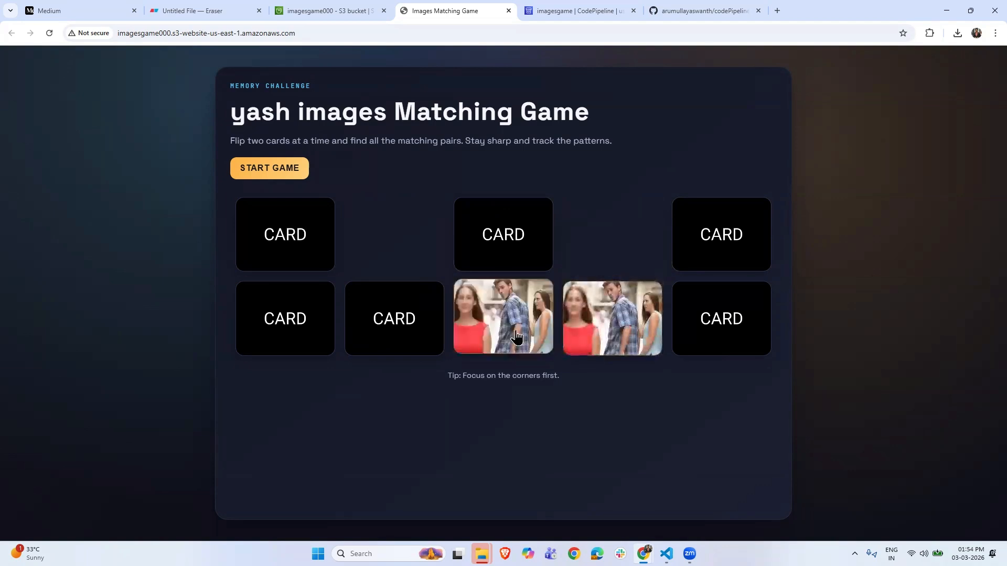
{"action": "left_click", "coordinate": [410, 336]}
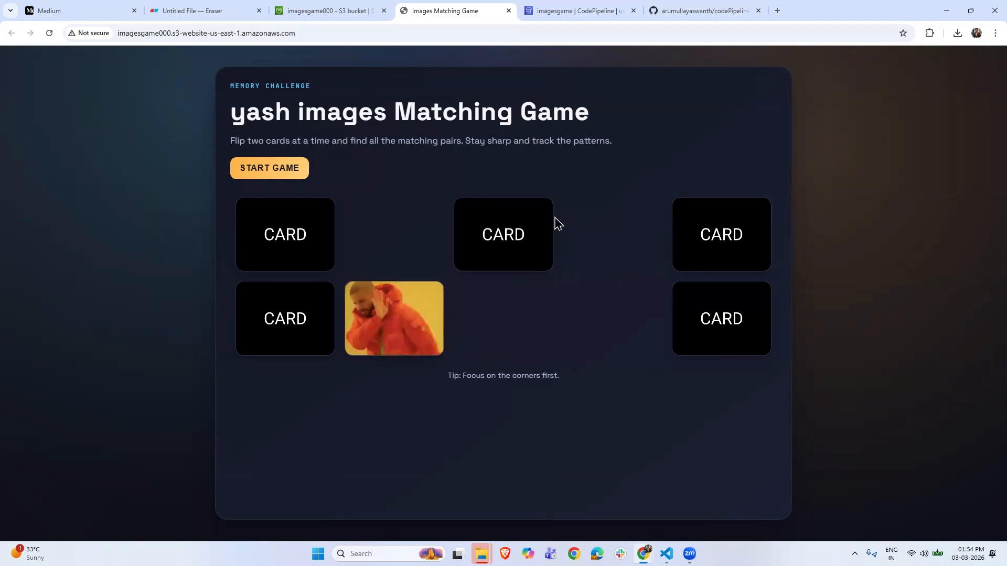
{"action": "left_click", "coordinate": [531, 234]}
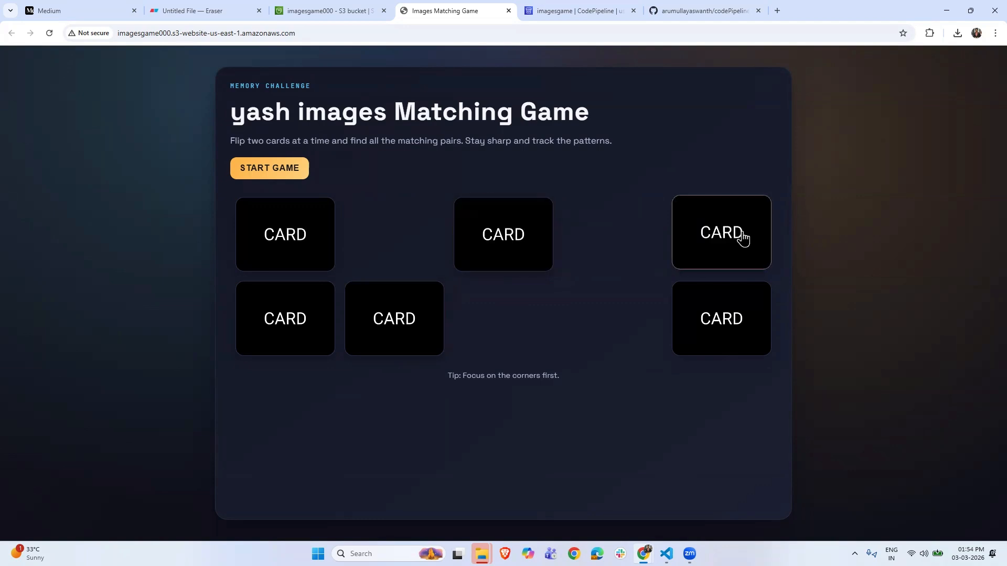
{"action": "left_click", "coordinate": [697, 297]}
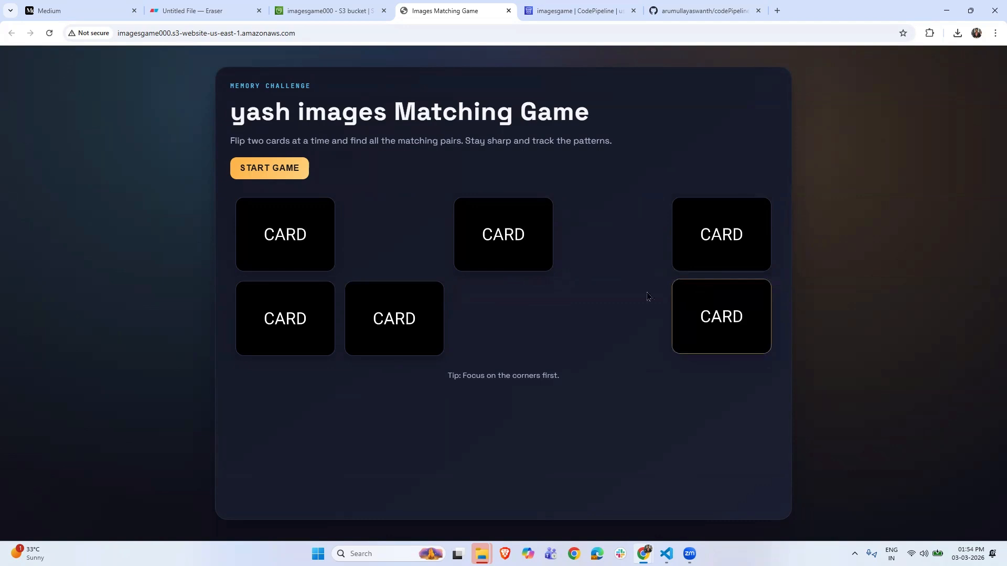
{"action": "left_click", "coordinate": [530, 247]}
{"action": "left_click", "coordinate": [702, 266]}
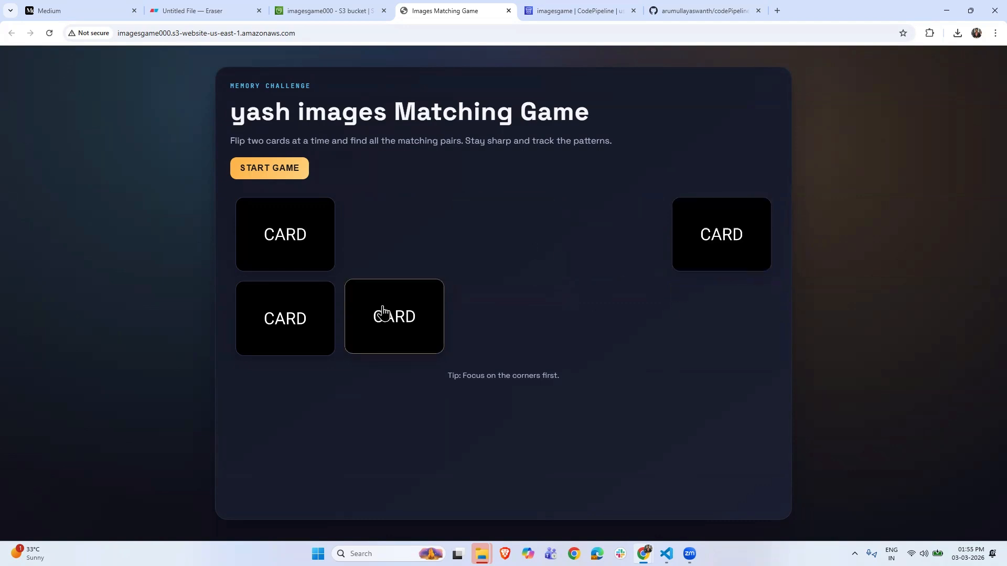
{"action": "left_click", "coordinate": [423, 317]}
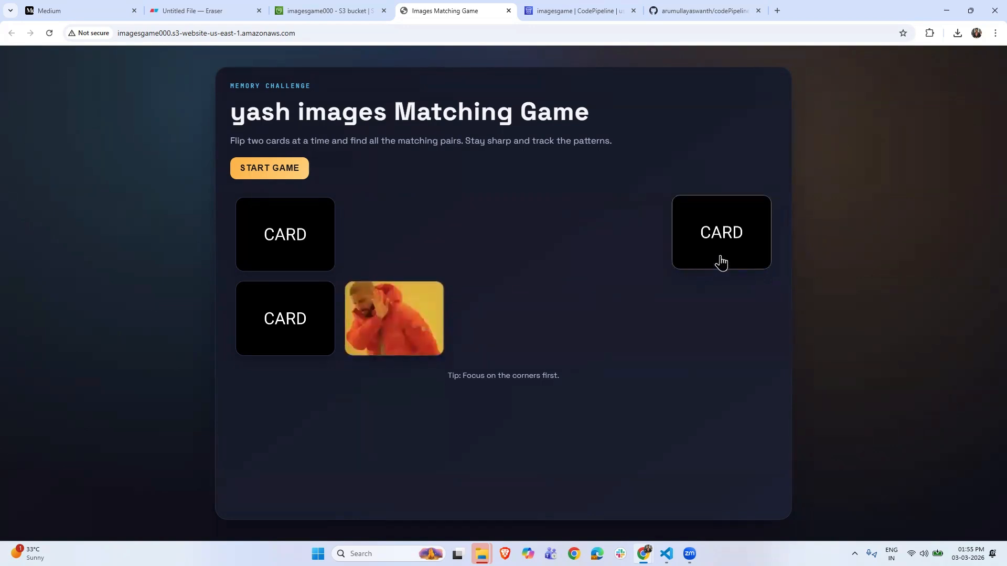
{"action": "left_click", "coordinate": [719, 261]}
{"action": "left_click", "coordinate": [313, 331]}
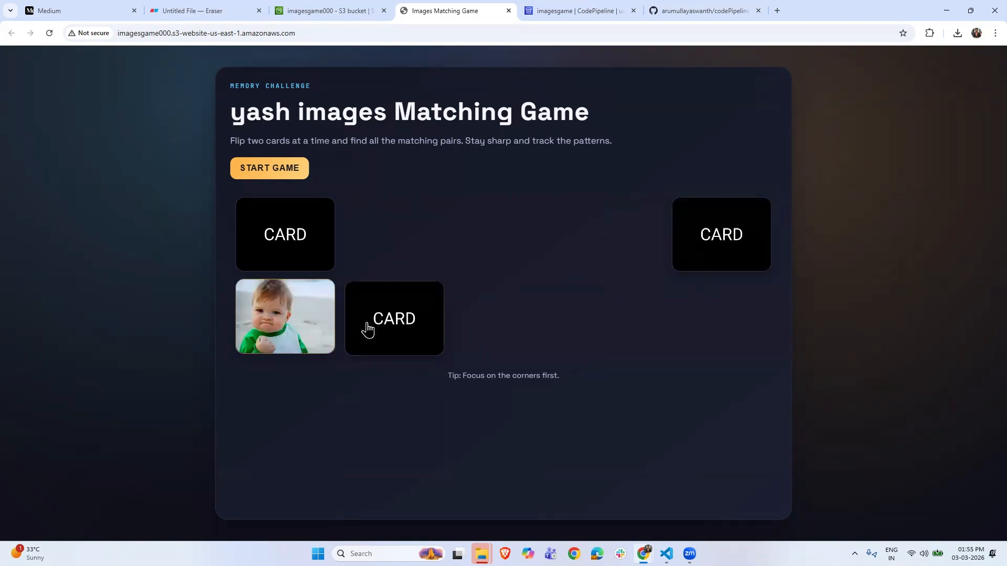
{"action": "left_click", "coordinate": [374, 328]}
{"action": "left_click", "coordinate": [276, 236]}
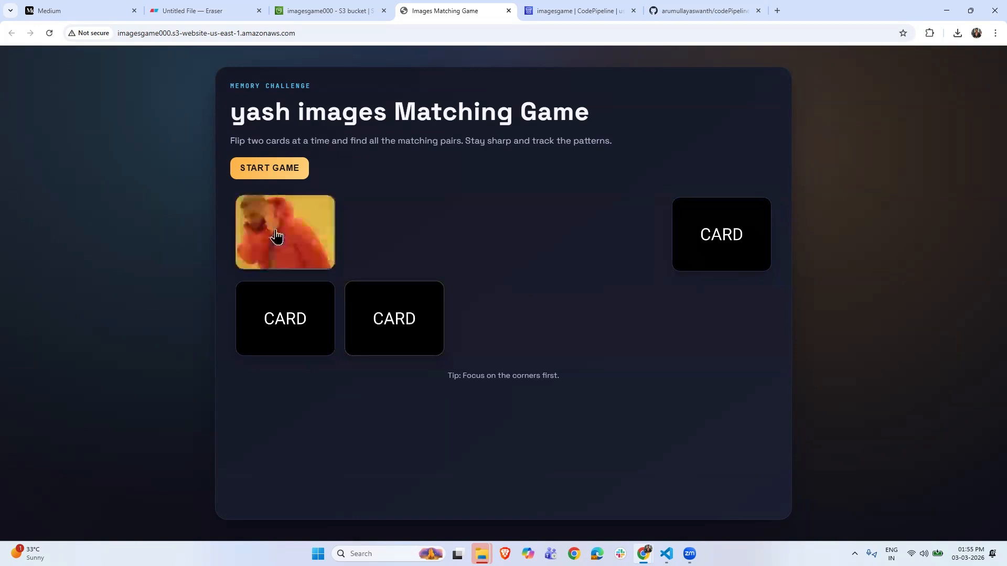
{"action": "left_click", "coordinate": [414, 297]}
{"action": "left_click", "coordinate": [325, 310]}
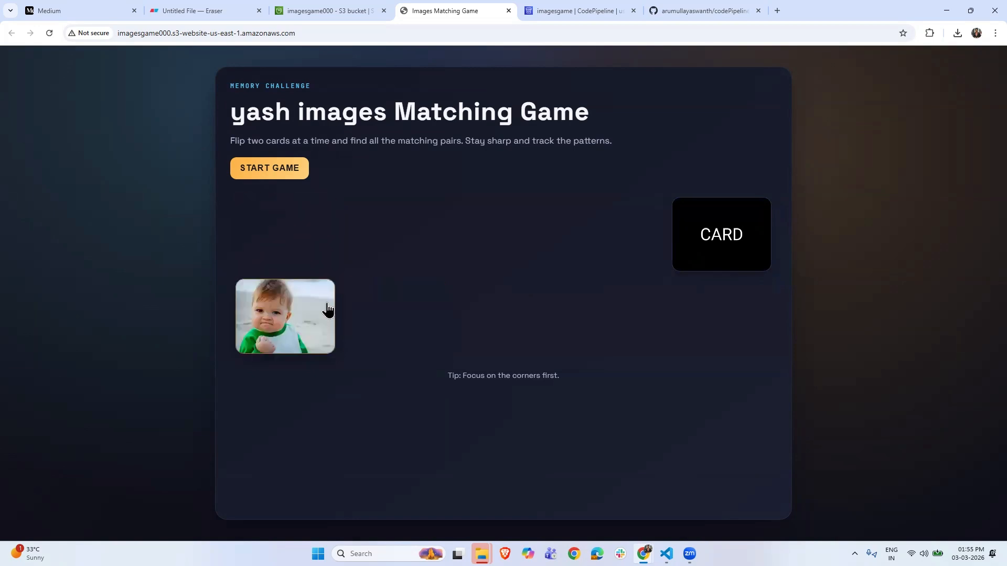
{"action": "left_click", "coordinate": [708, 247]}
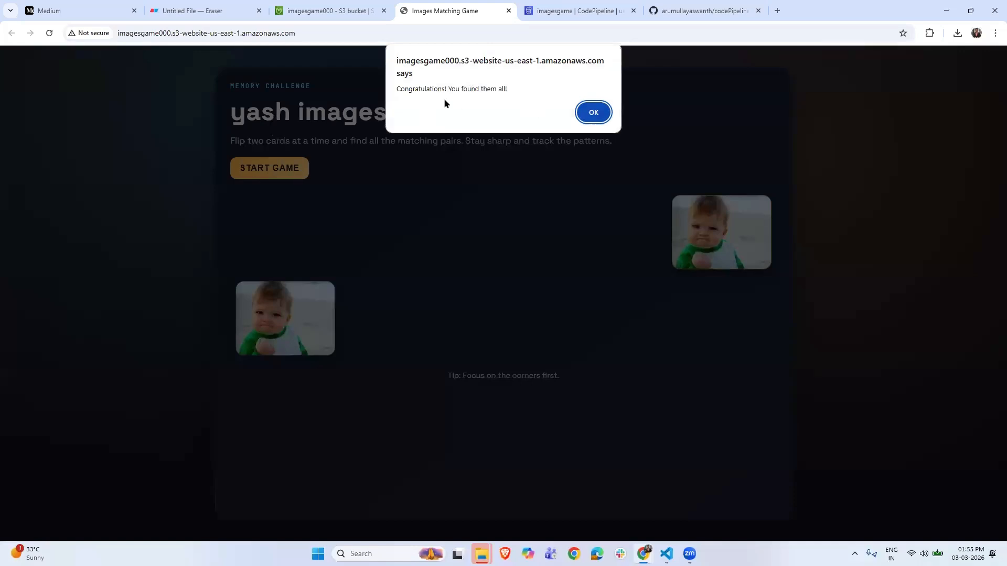
{"action": "left_click", "coordinate": [583, 114]}
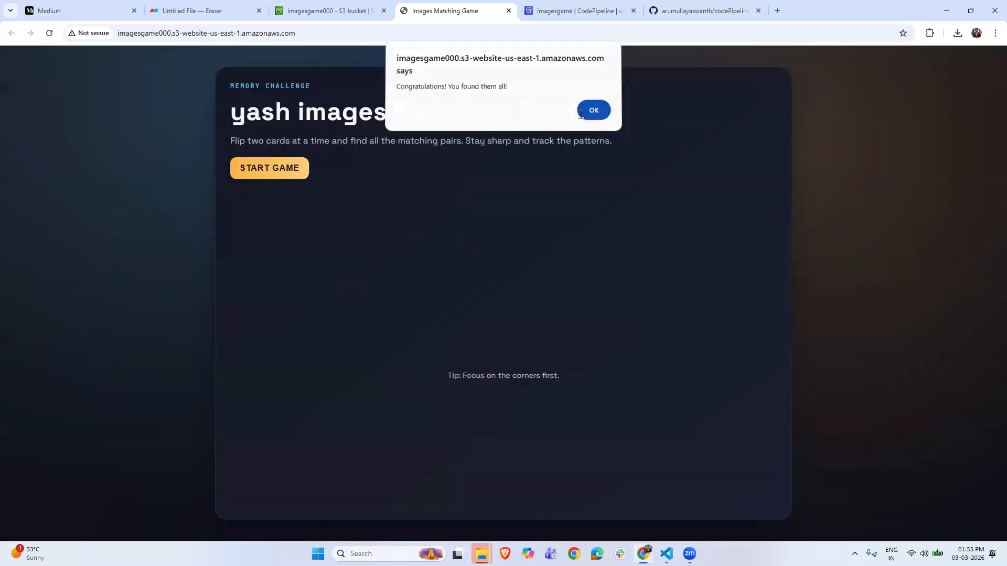
Close the hosted game page and open the list of pipelines in CodePipeline
{"action": "left_click", "coordinate": [508, 11]}
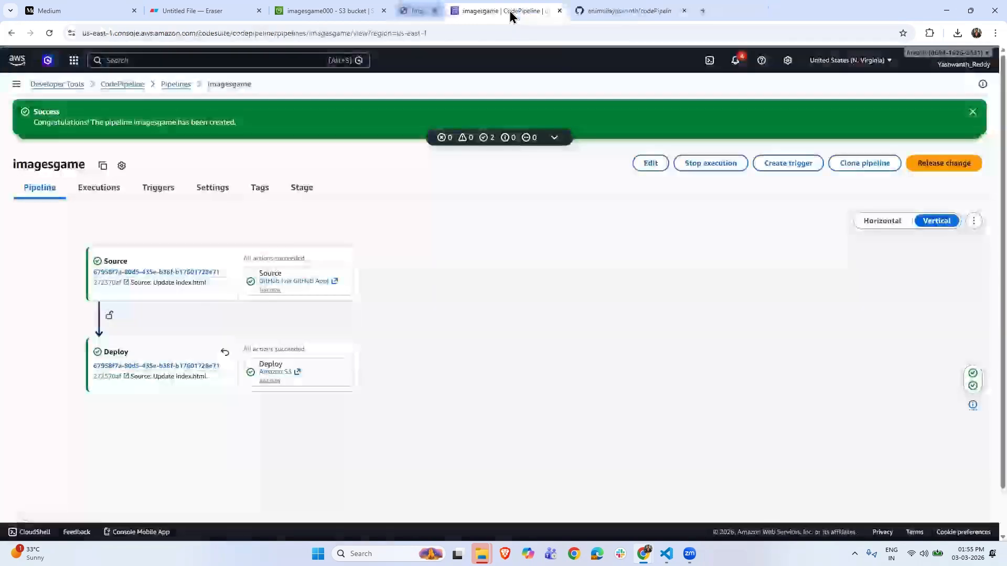
{"action": "left_click", "coordinate": [129, 86]}
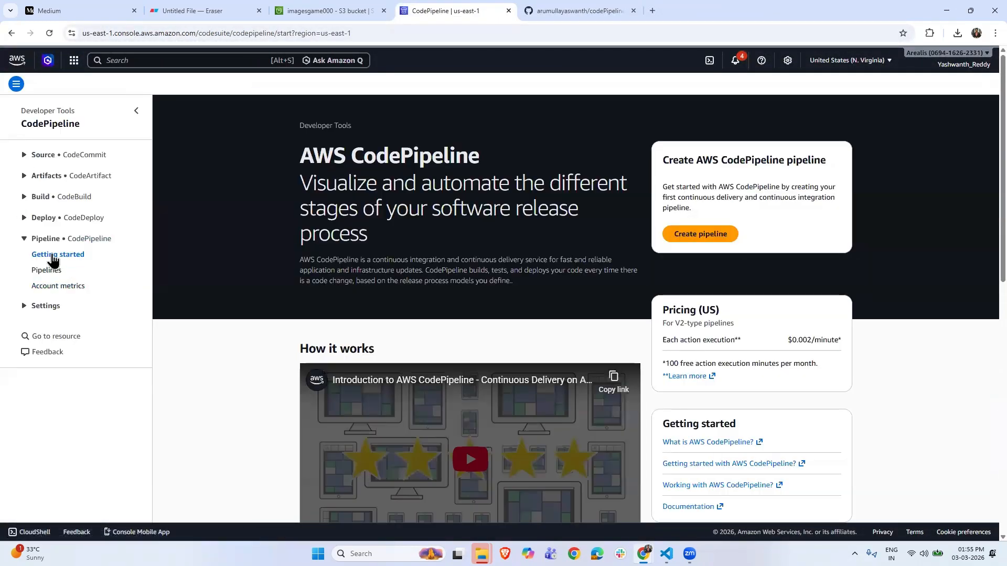
{"action": "left_click", "coordinate": [57, 271]}
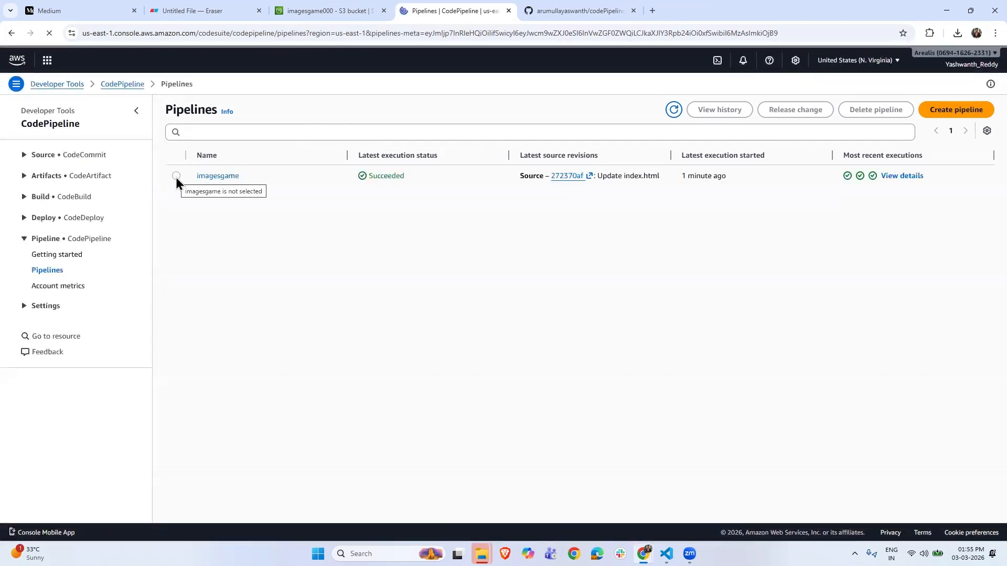
Delete the imagesgame pipeline, entering "delete" as the confirmation text, and close the CodePipeline page
{"action": "left_click", "coordinate": [176, 177]}
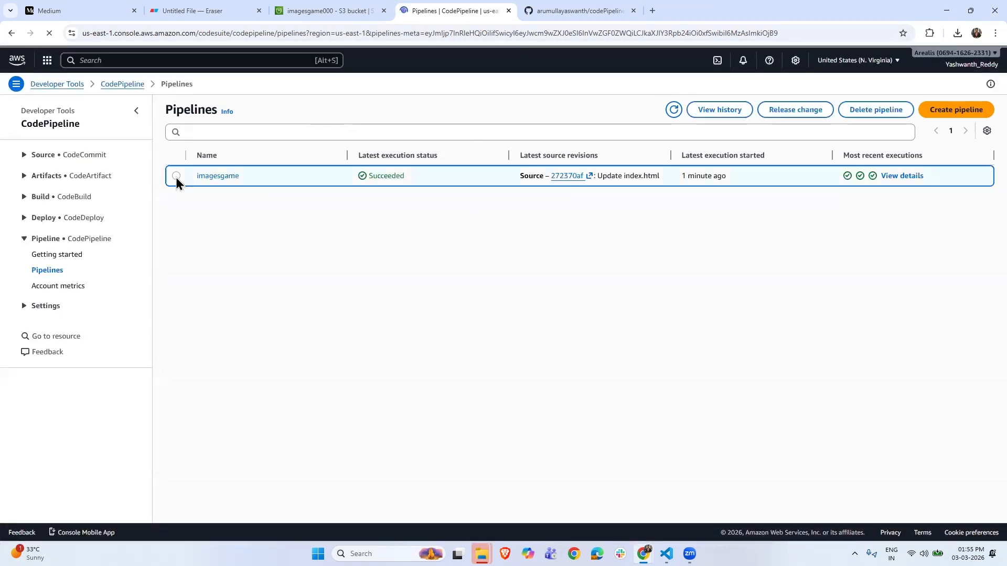
{"action": "left_click", "coordinate": [894, 116]}
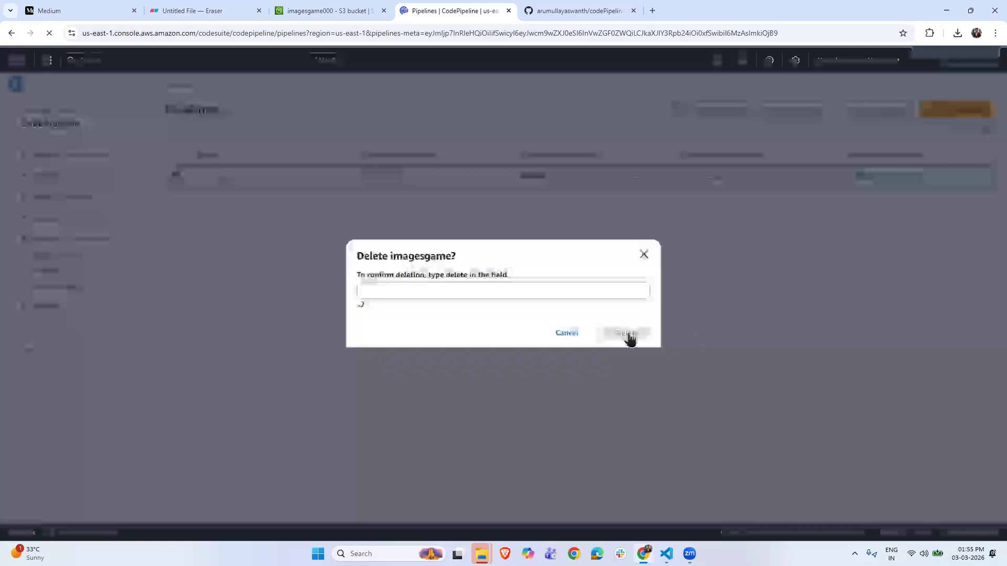
{"action": "double_click", "coordinate": [456, 280]}
{"action": "key", "text": "ctrl+c"}
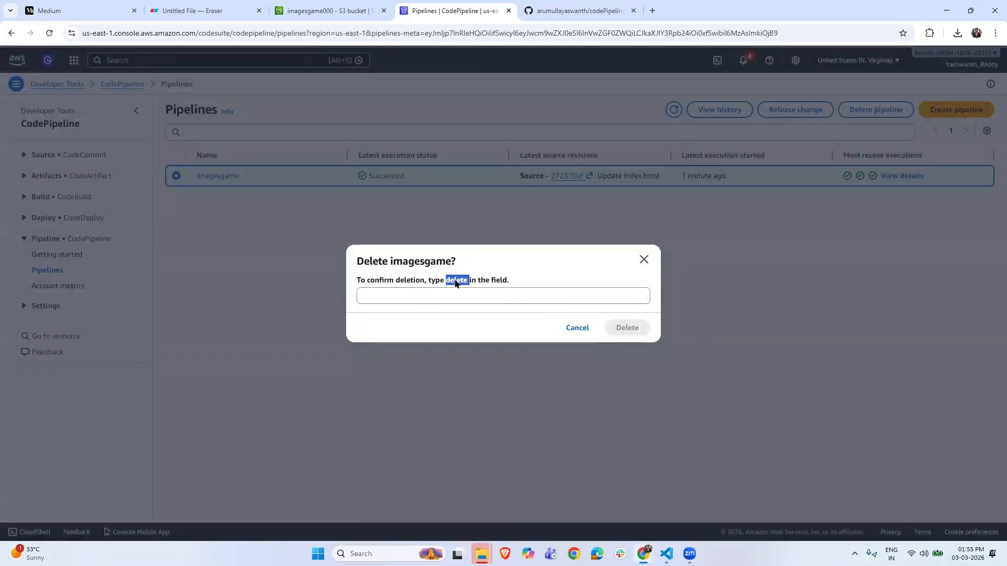
{"action": "left_click", "coordinate": [444, 300]}
{"action": "key", "text": "ctrl+v"}
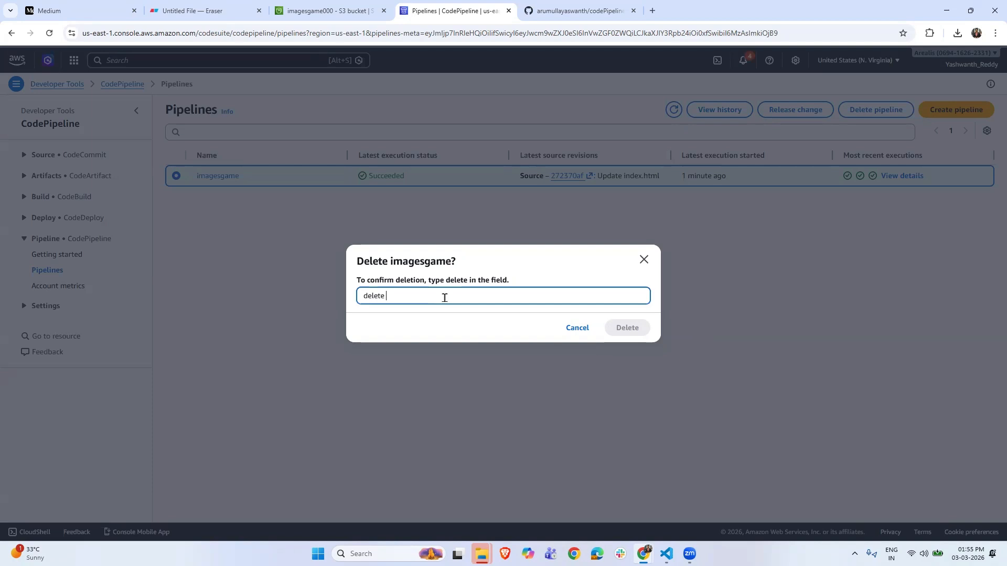
{"action": "key", "text": "BackSpace"}
{"action": "left_click", "coordinate": [634, 328]}
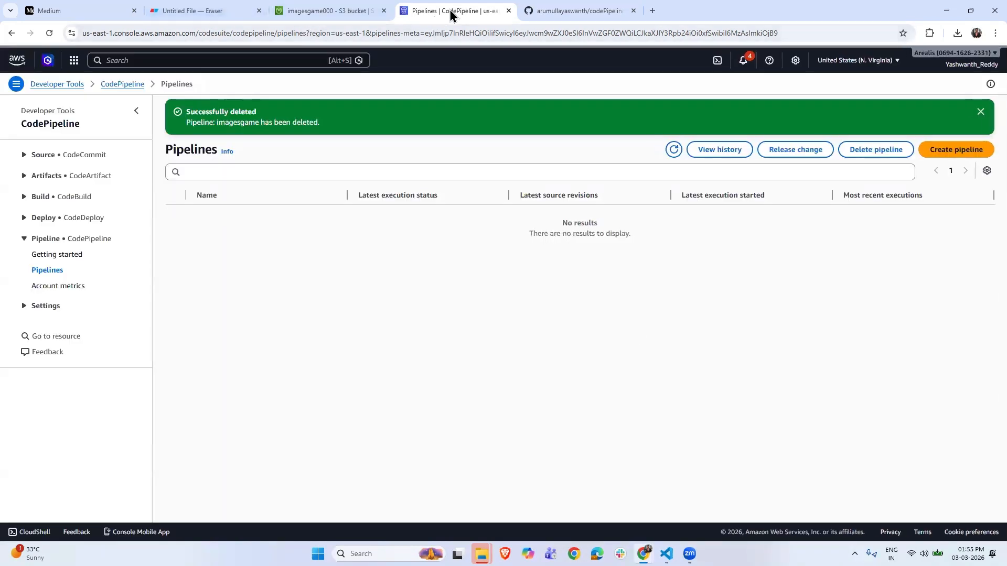
{"action": "left_click", "coordinate": [508, 11]}
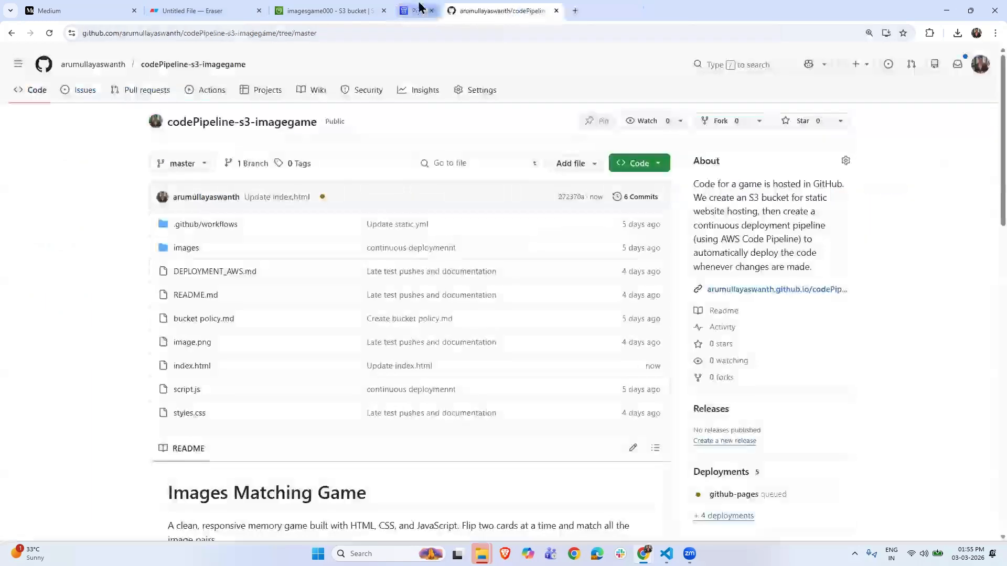
Empty the S3 bucket imagesgame000, confirming with "permanently delete", and return to the bucket list
{"action": "left_click", "coordinate": [321, 11]}
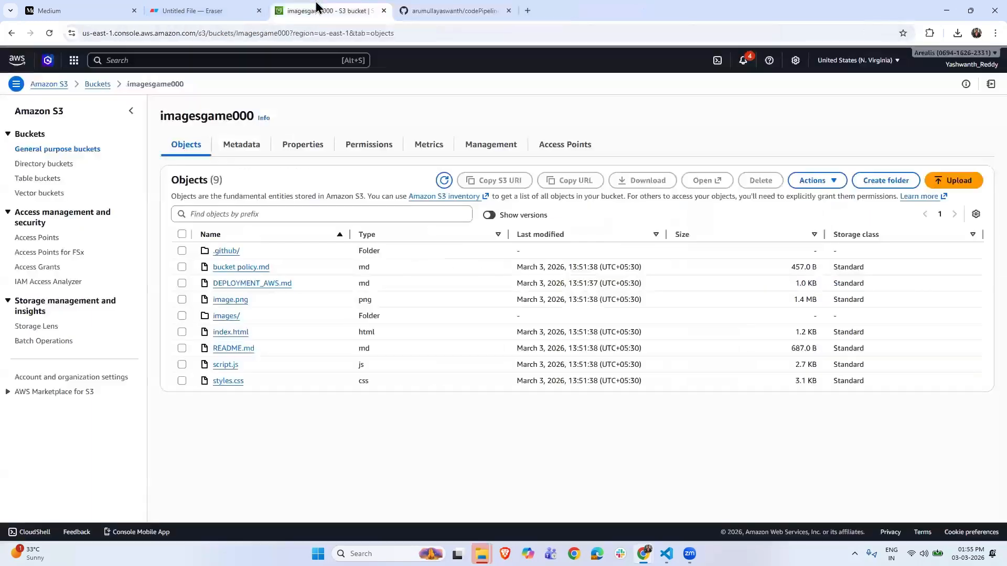
{"action": "left_click", "coordinate": [98, 88]}
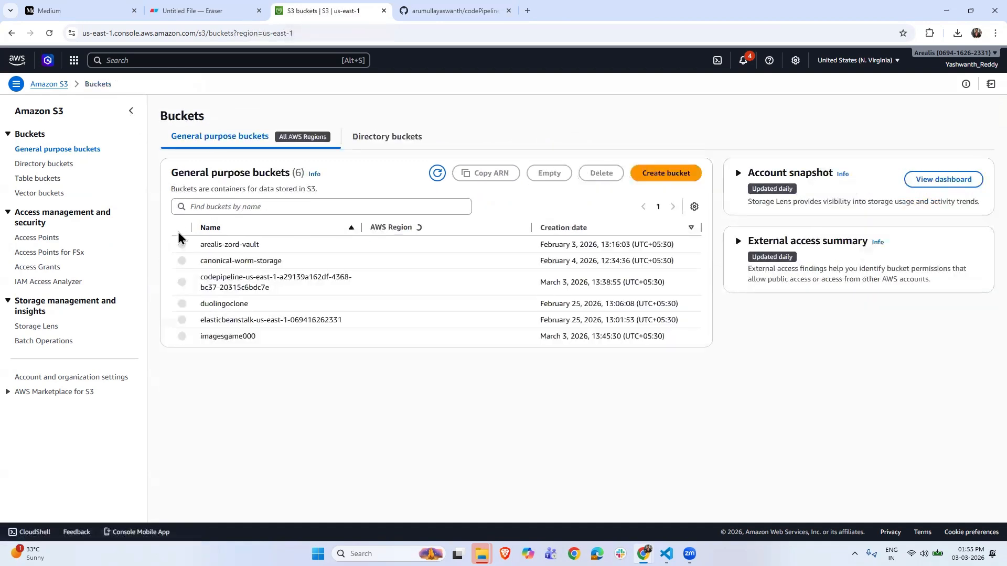
{"action": "left_click", "coordinate": [183, 337]}
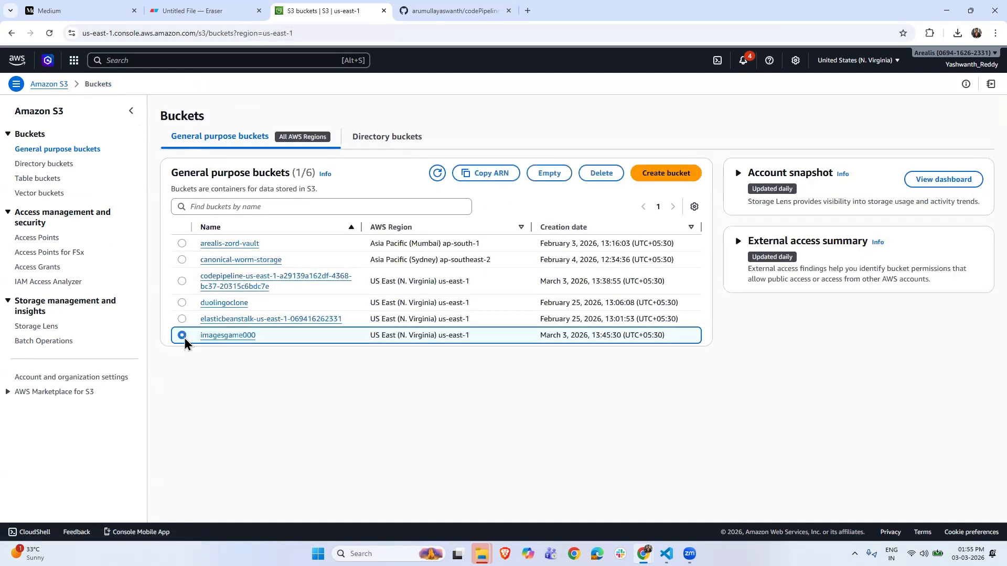
{"action": "left_click", "coordinate": [589, 178]}
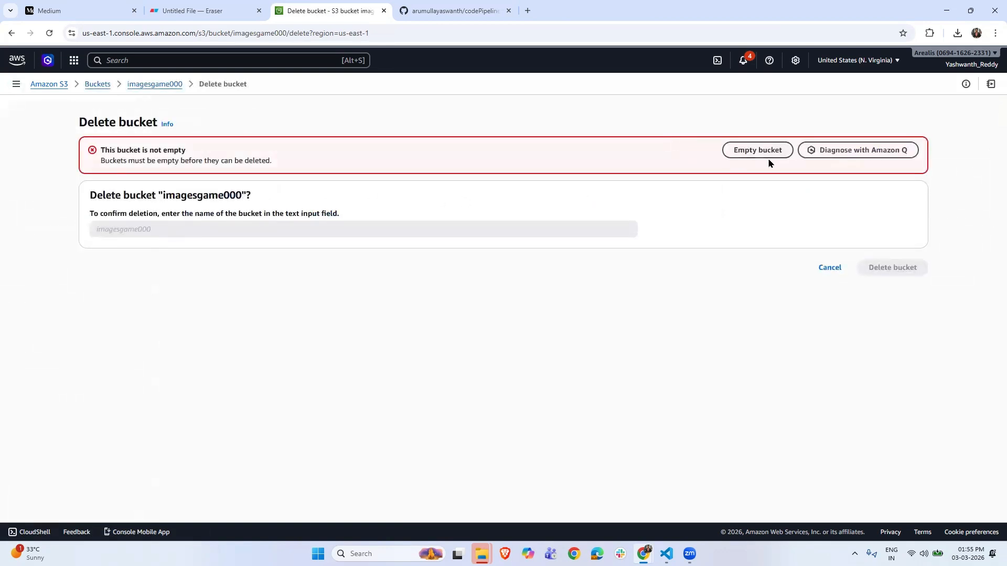
{"action": "left_click", "coordinate": [767, 152]}
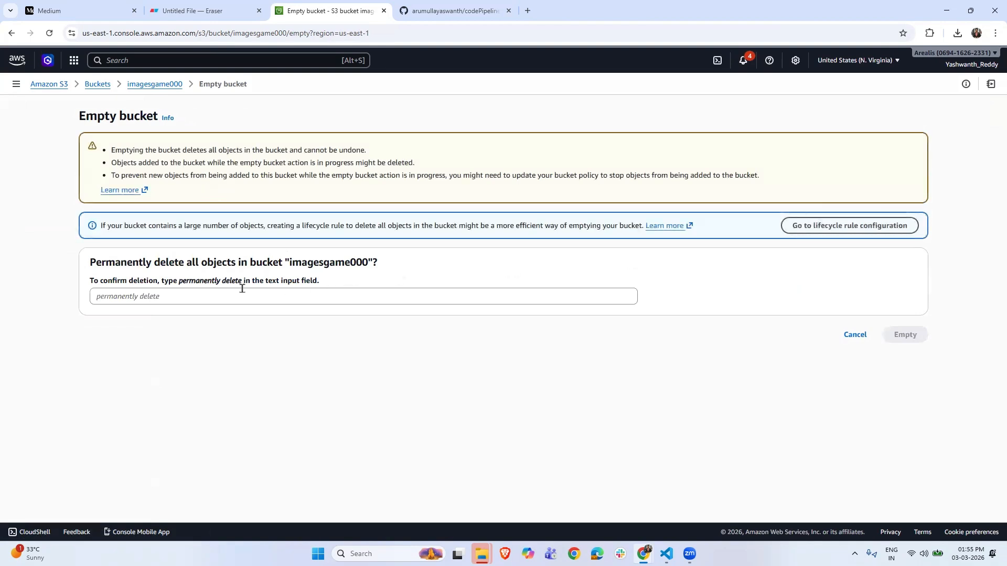
{"action": "left_click_drag", "start_coordinate": [179, 282], "coordinate": [242, 284]}
{"action": "key", "text": "ctrl+c"}
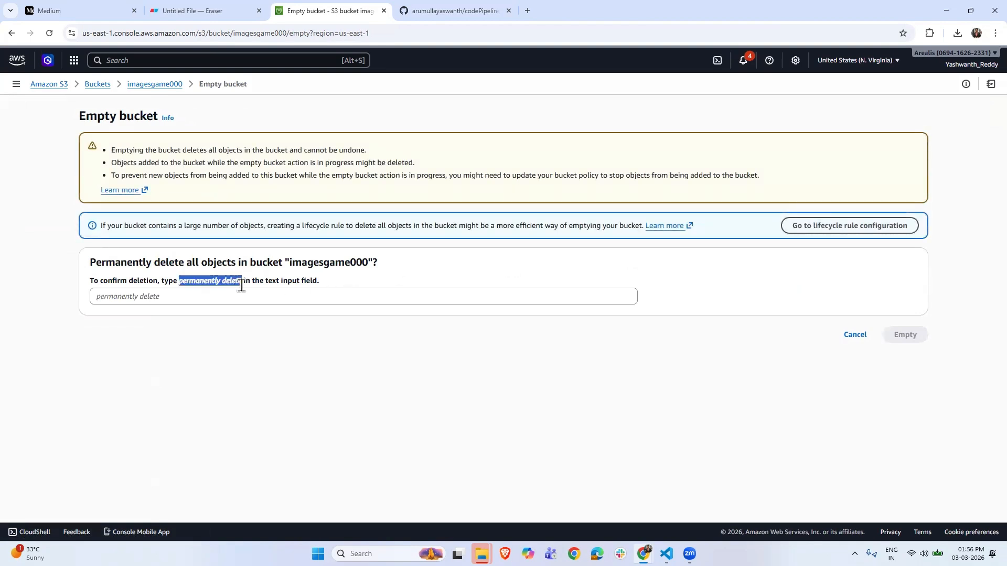
{"action": "left_click", "coordinate": [208, 304]}
{"action": "key", "text": "ctrl+v"}
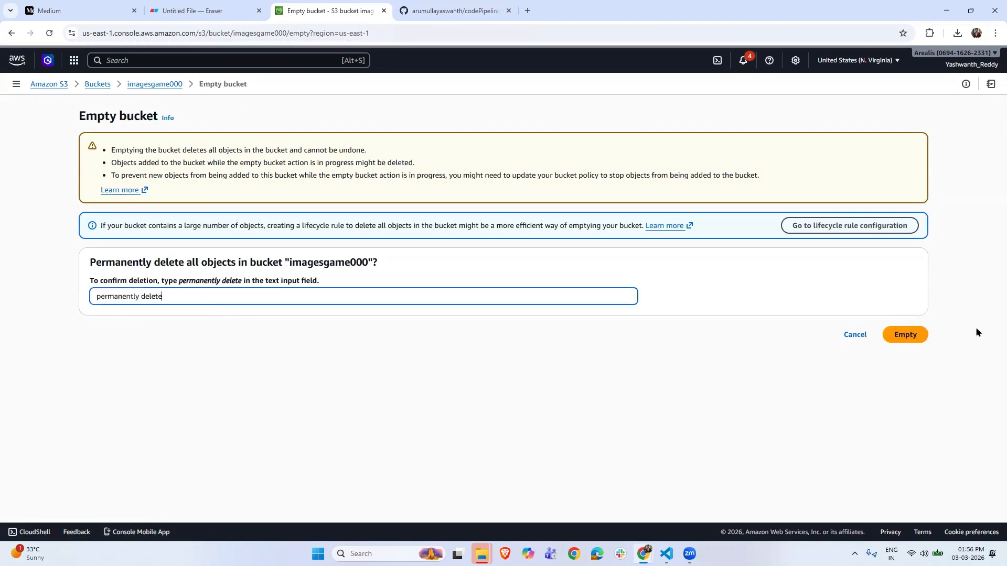
{"action": "left_click", "coordinate": [905, 336]}
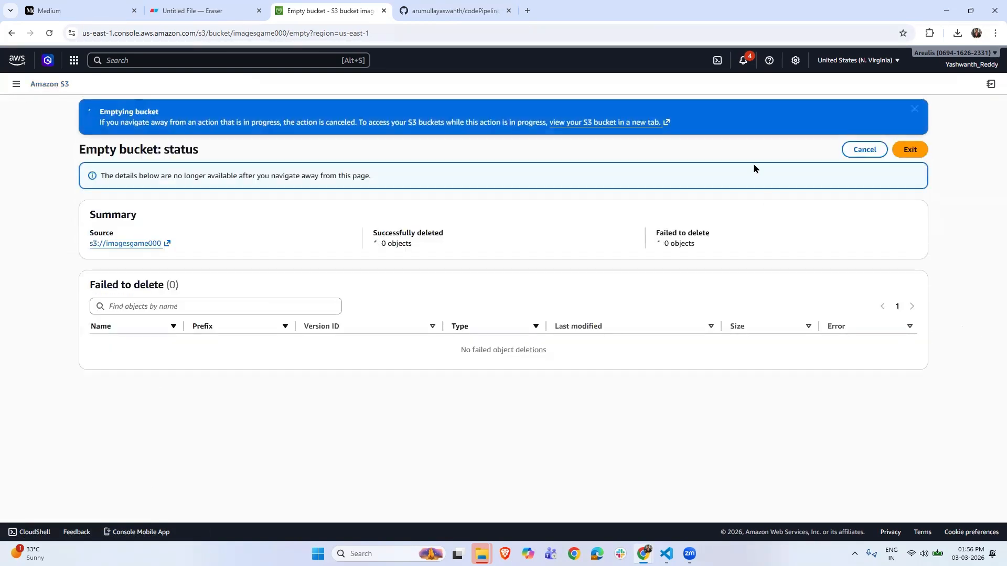
{"action": "left_click", "coordinate": [909, 150]}
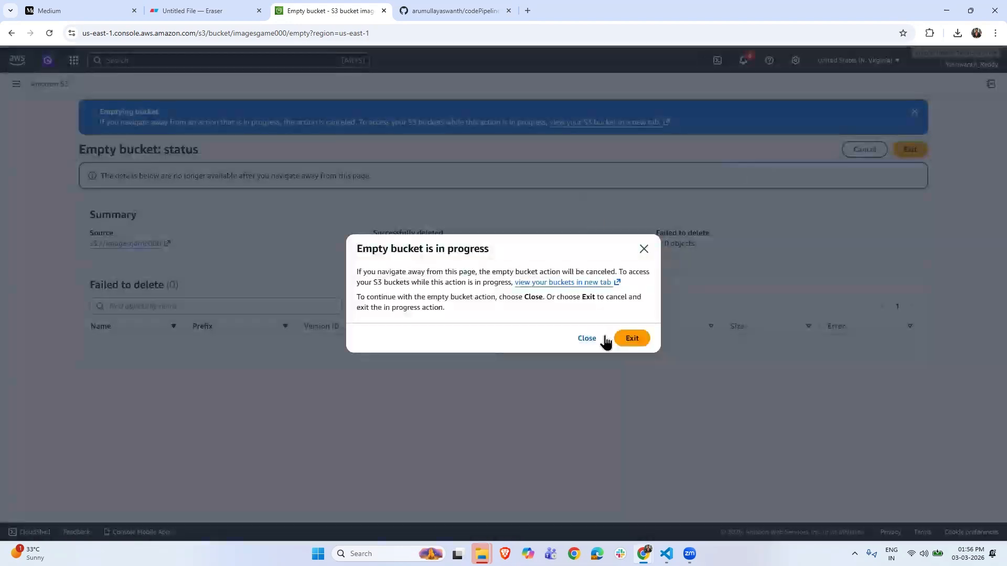
{"action": "left_click", "coordinate": [643, 249]}
{"action": "left_click", "coordinate": [910, 149]}
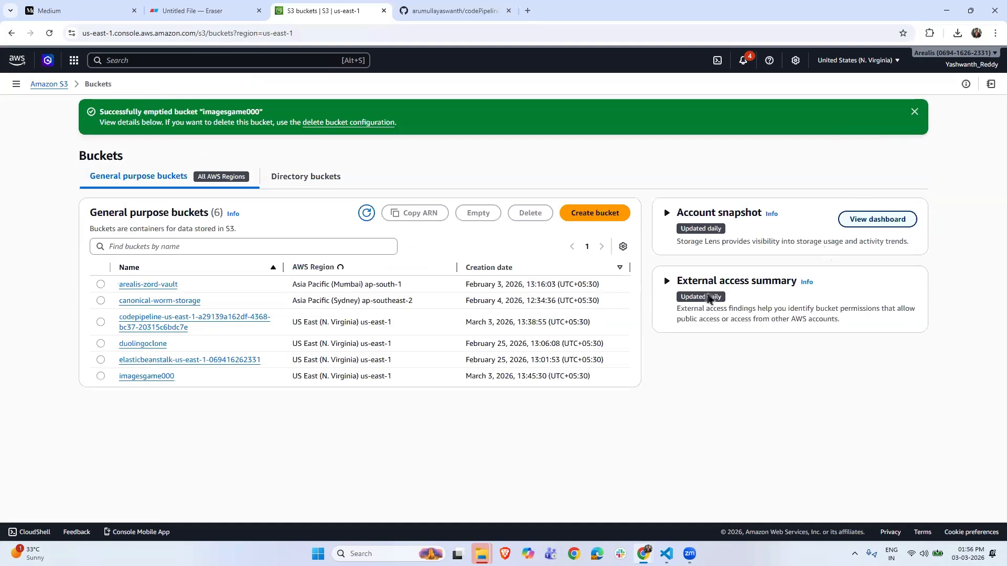
Delete the emptied imagesgame000 bucket, entering its name imagesgame000 as confirmation
{"action": "left_click", "coordinate": [100, 335]}
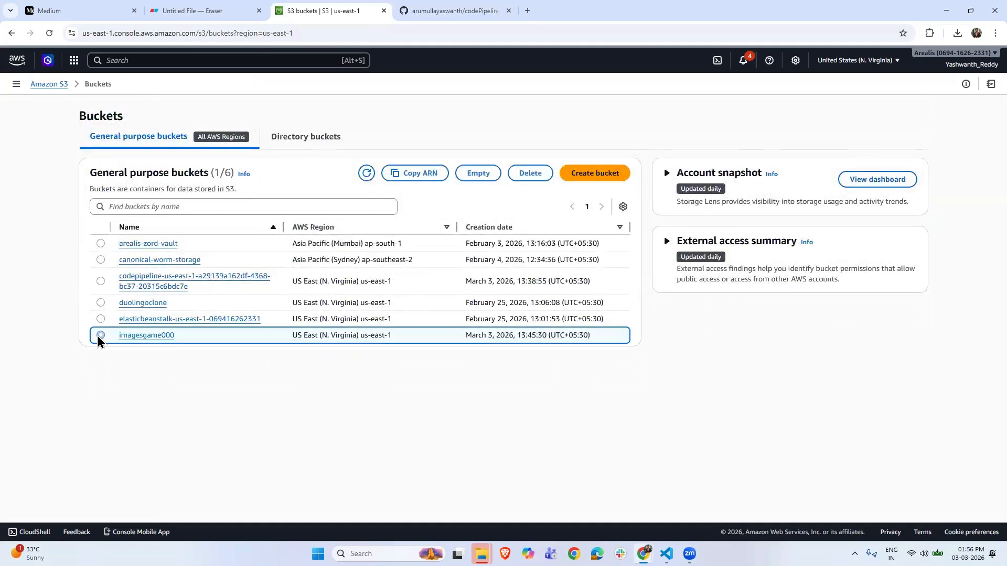
{"action": "left_click", "coordinate": [539, 175]}
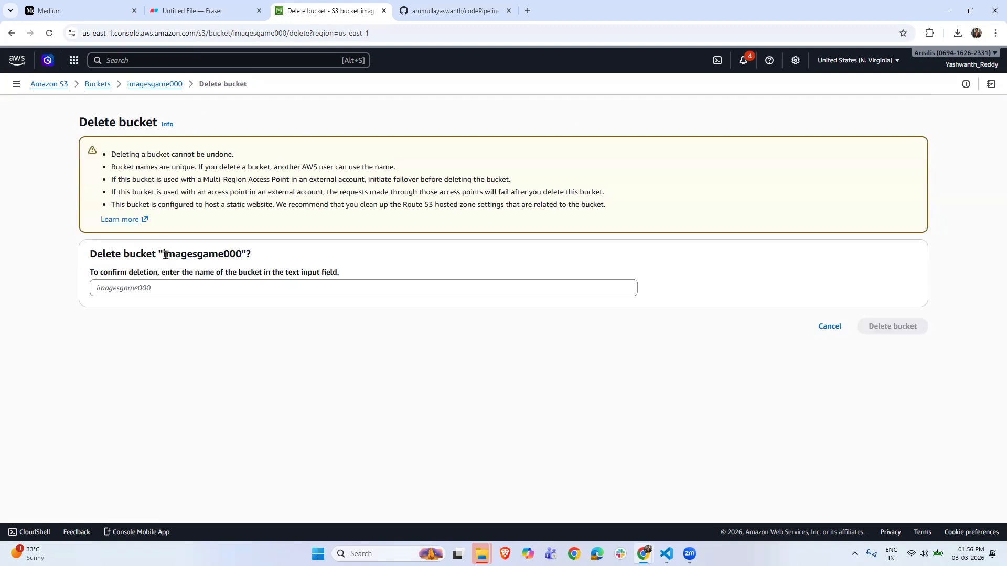
{"action": "left_click_drag", "start_coordinate": [164, 254], "coordinate": [242, 255]}
{"action": "key", "text": "ctrl+c"}
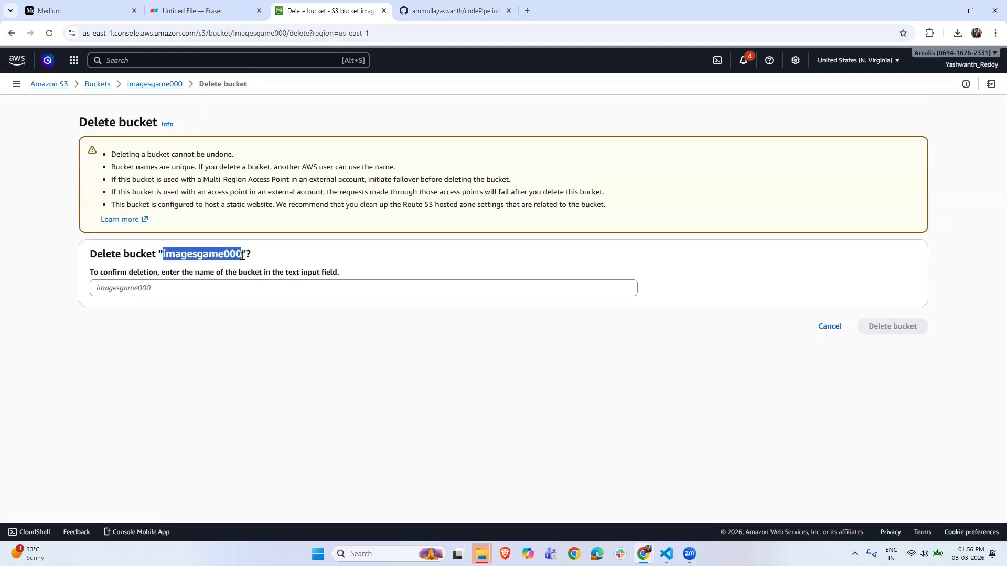
{"action": "left_click", "coordinate": [154, 275]}
{"action": "left_click", "coordinate": [135, 293]}
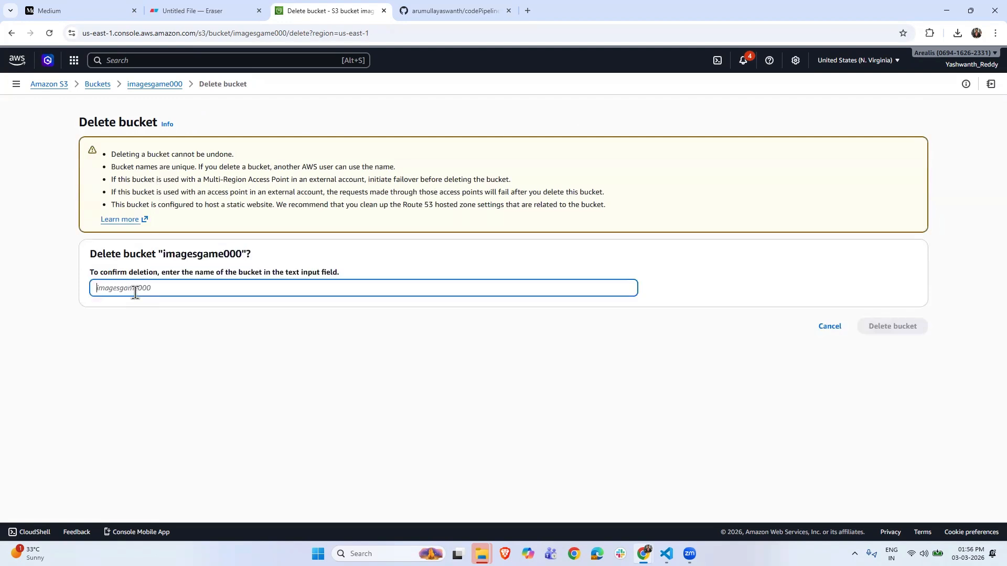
{"action": "key", "text": "ctrl+v"}
{"action": "left_click", "coordinate": [891, 326]}
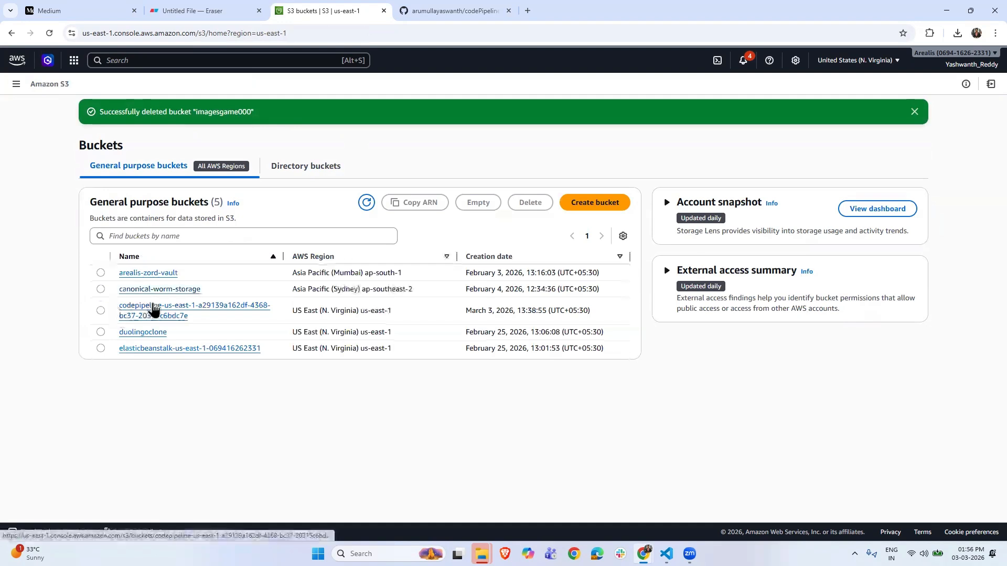
Look through the images and imagesgame folders in the CodePipeline artifact bucket and return to the bucket list
{"action": "left_click", "coordinate": [161, 313]}
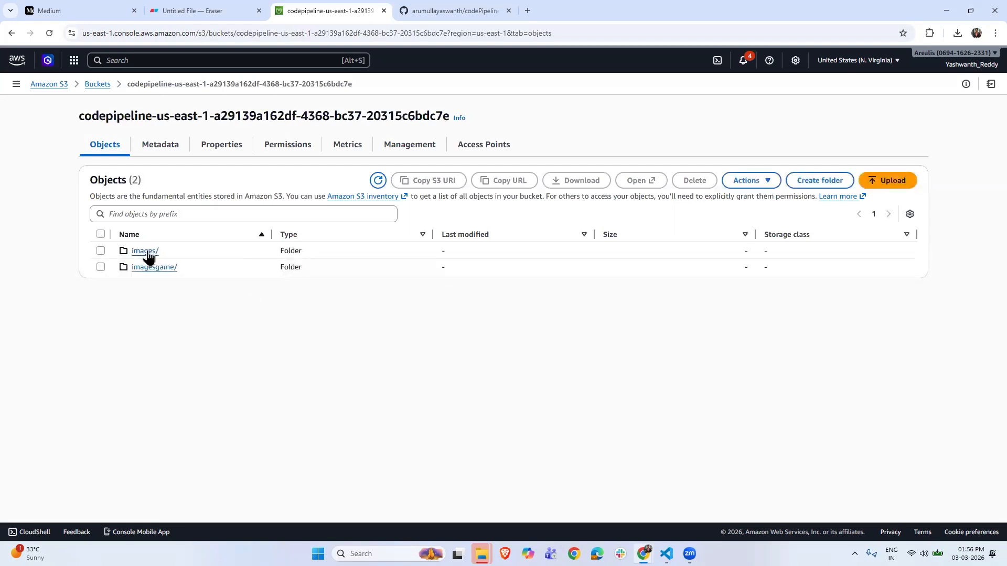
{"action": "left_click", "coordinate": [140, 254]}
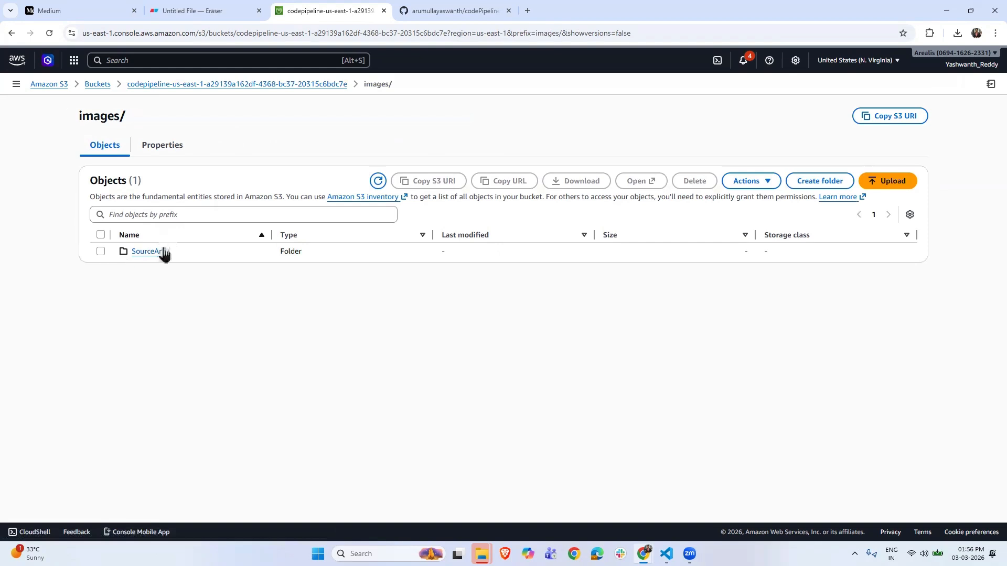
{"action": "left_click", "coordinate": [10, 33]}
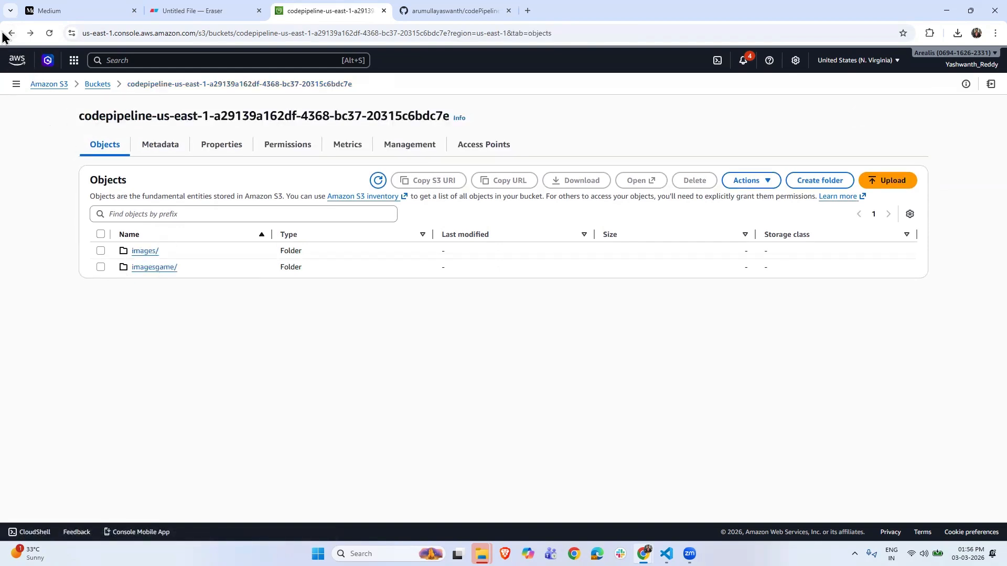
{"action": "left_click", "coordinate": [162, 267]}
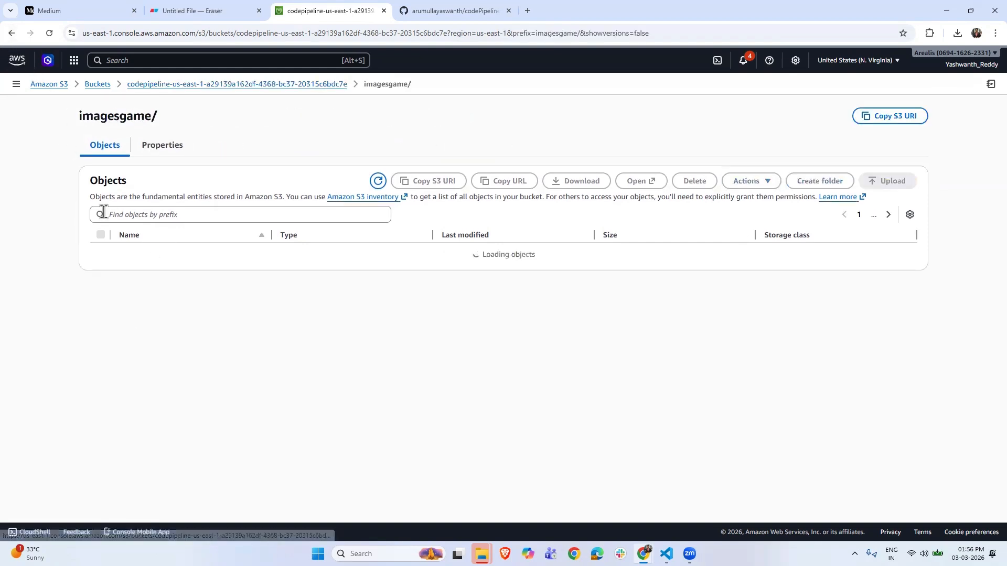
{"action": "left_click", "coordinate": [11, 33]}
{"action": "left_click", "coordinate": [11, 33]}
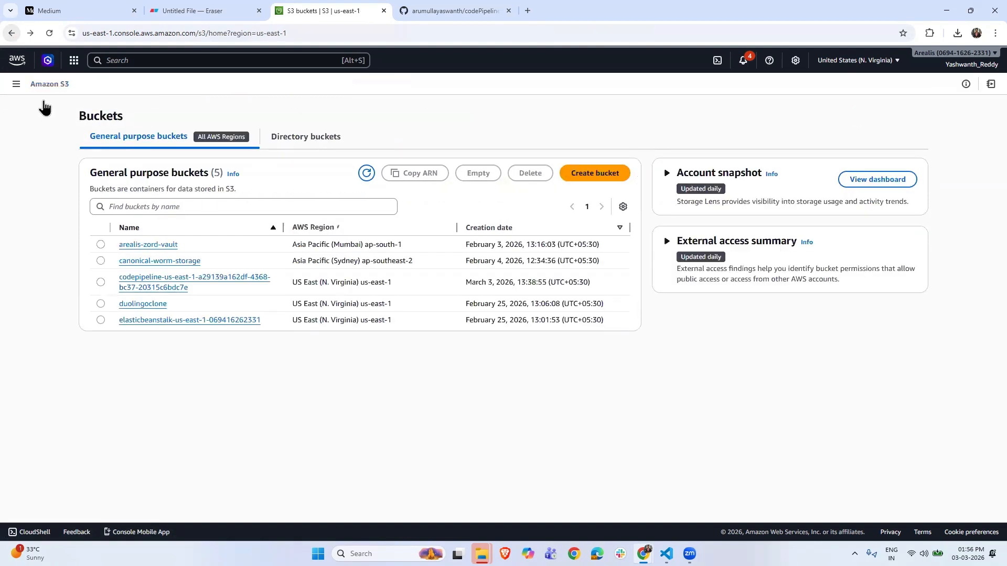
Empty the CodePipeline artifact bucket of all objects, confirming with "permanently delete", and return to the bucket list
{"action": "left_click", "coordinate": [100, 282]}
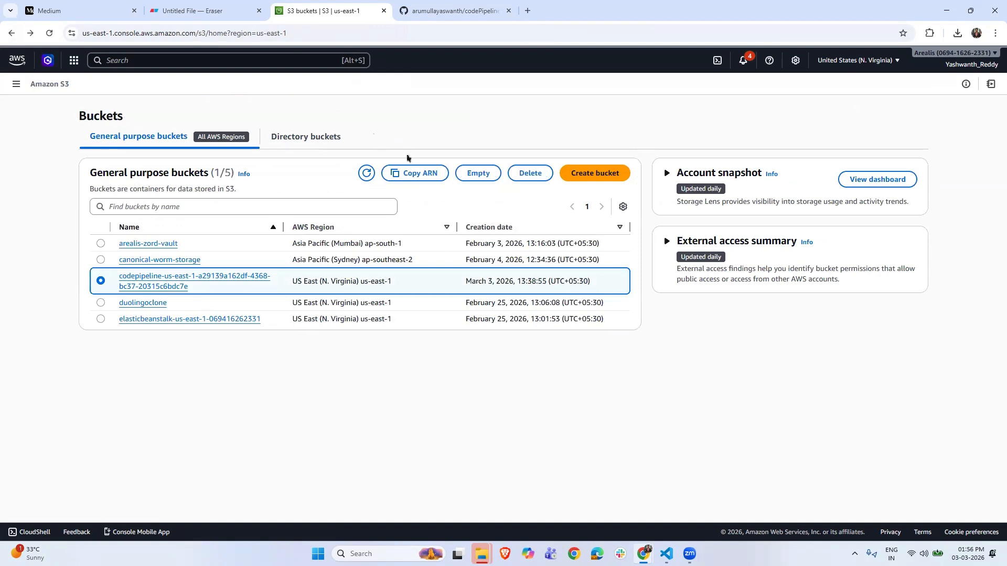
{"action": "left_click", "coordinate": [530, 175]}
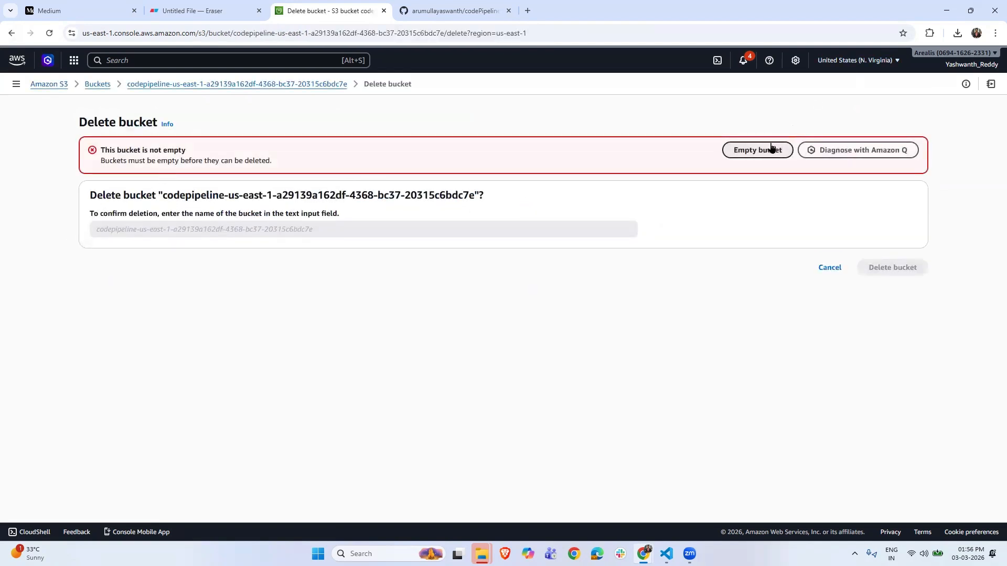
{"action": "left_click", "coordinate": [771, 149]}
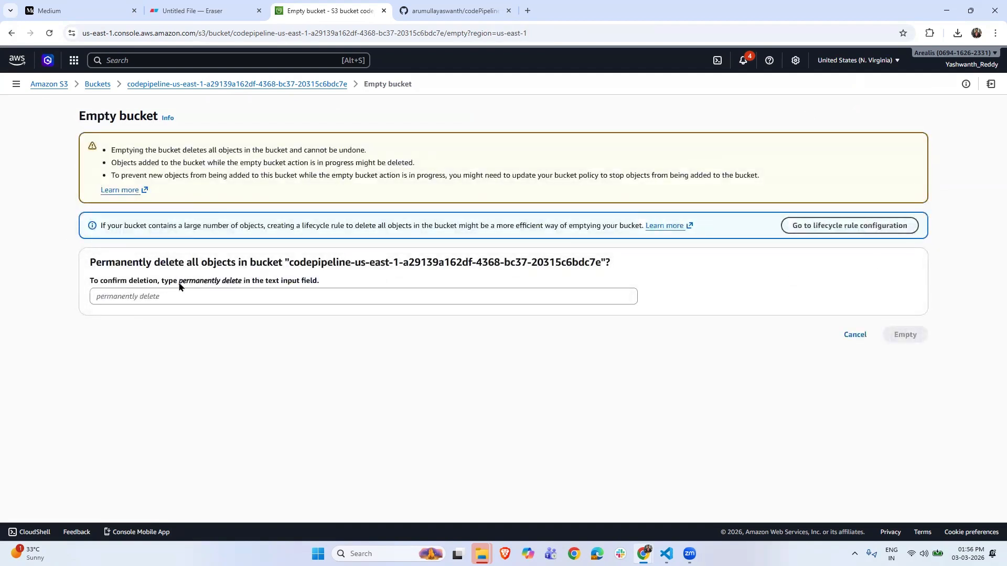
{"action": "left_click_drag", "start_coordinate": [180, 285], "coordinate": [241, 289]}
{"action": "key", "text": "ctrl+c"}
{"action": "left_click", "coordinate": [181, 297]}
{"action": "key", "text": "ctrl+v"}
{"action": "left_click", "coordinate": [901, 338]}
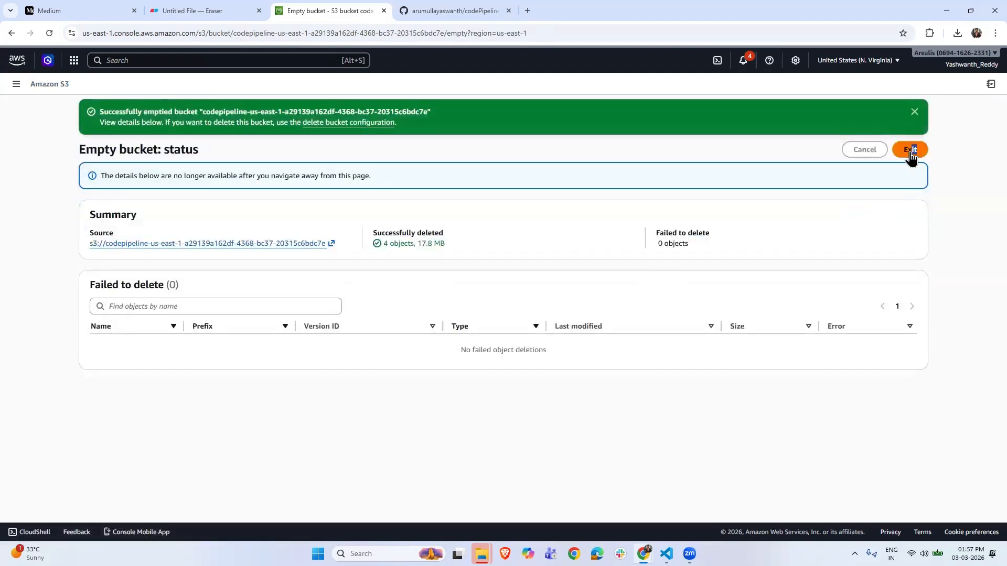
{"action": "left_click", "coordinate": [911, 152]}
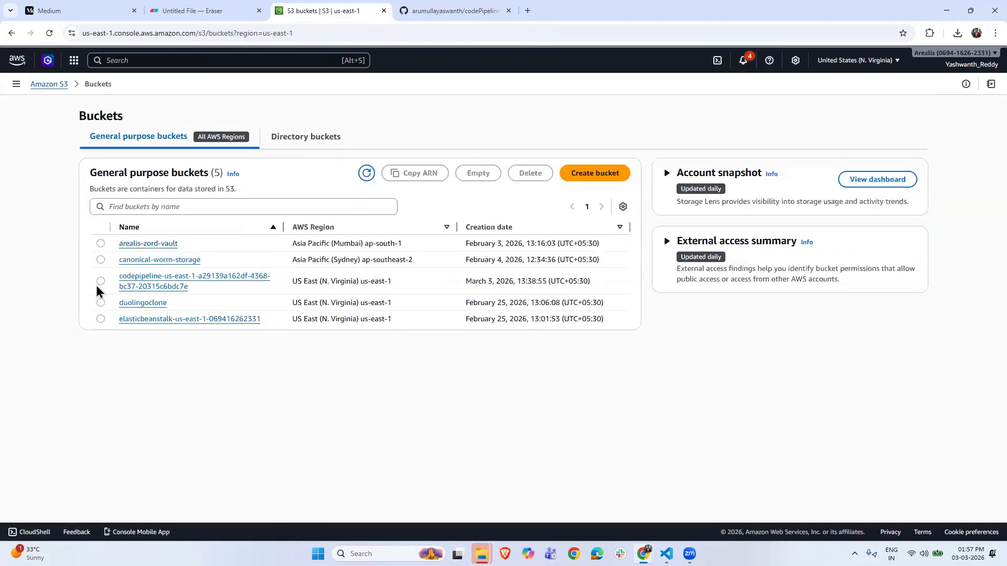
{"action": "left_click", "coordinate": [98, 286]}
{"action": "left_click", "coordinate": [602, 170]}
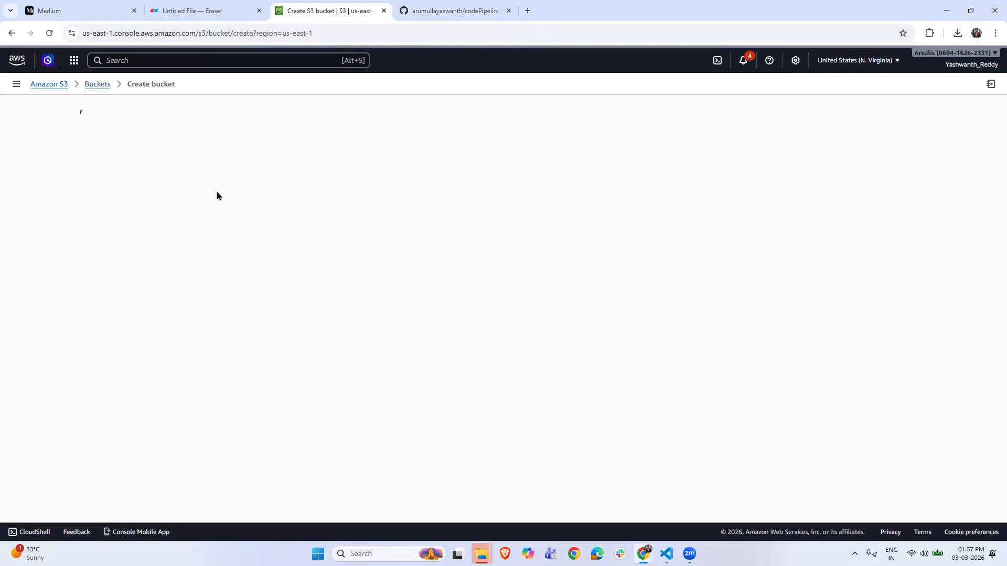
{"action": "left_click", "coordinate": [97, 85]}
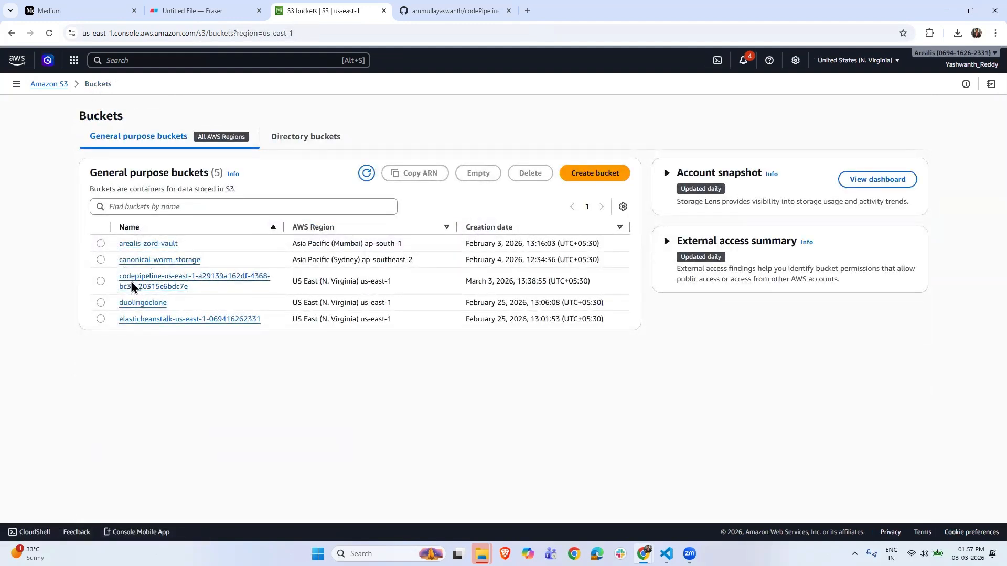
Delete the emptied bucket codepipeline-us-east-1-a29139a162df-4368-bc37-20315c6bdc7e, confirming with its full name, and switch to the codePipeline-s3-imagegame repository on GitHub
{"action": "left_click", "coordinate": [100, 282]}
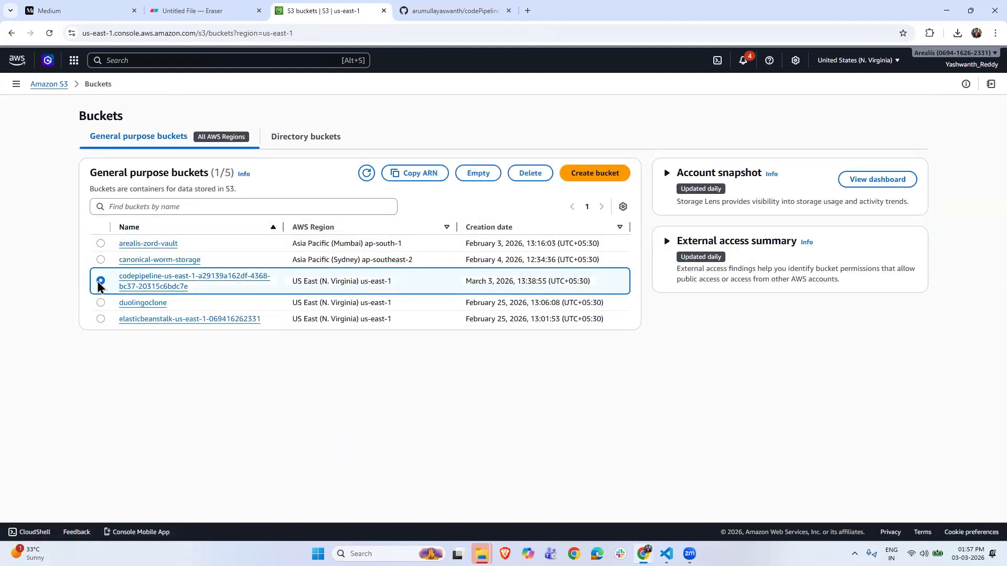
{"action": "left_click", "coordinate": [526, 177]}
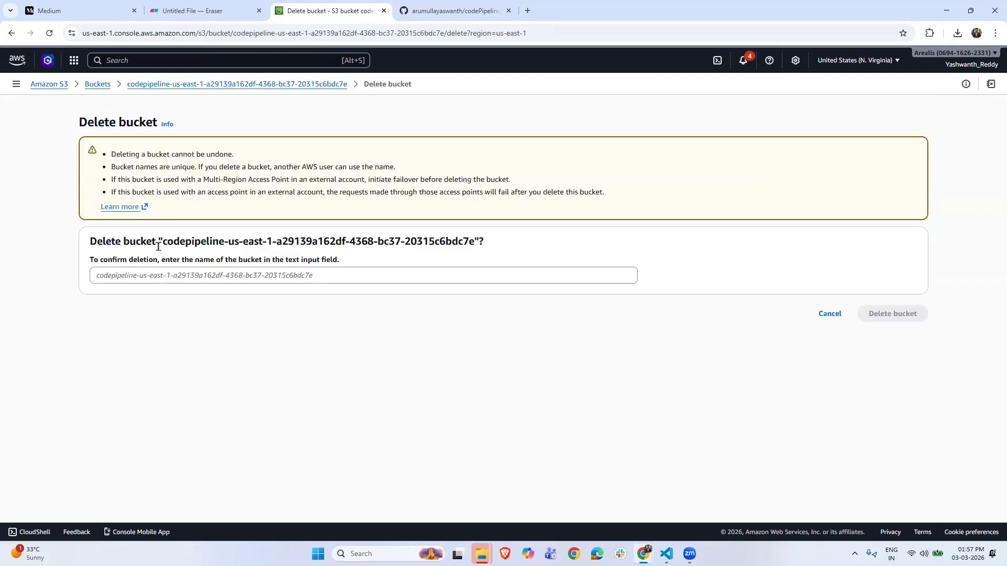
{"action": "left_click_drag", "start_coordinate": [162, 246], "coordinate": [475, 245]}
{"action": "key", "text": "ctrl+c"}
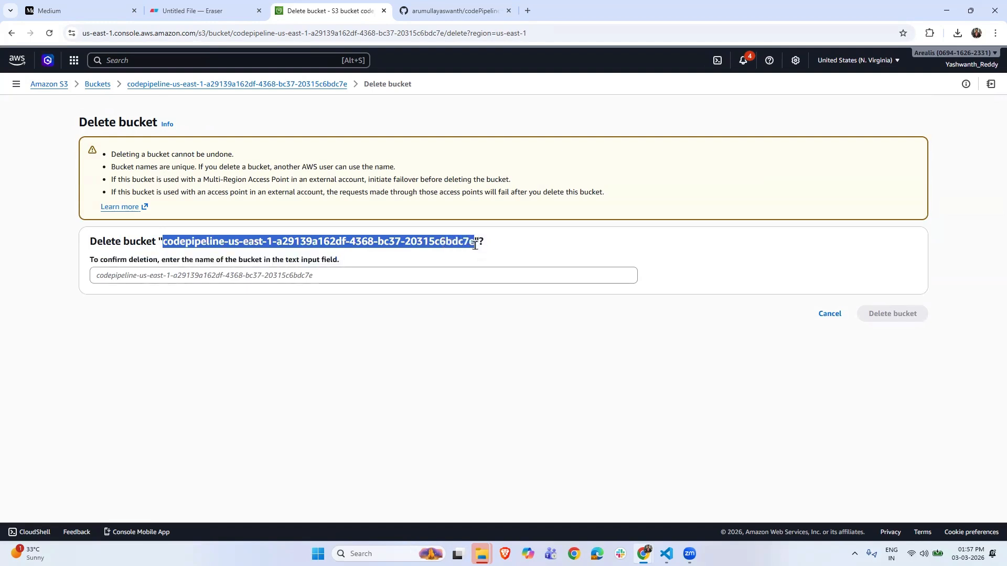
{"action": "left_click", "coordinate": [375, 290]}
{"action": "left_click", "coordinate": [374, 280]}
{"action": "key", "text": "ctrl+v"}
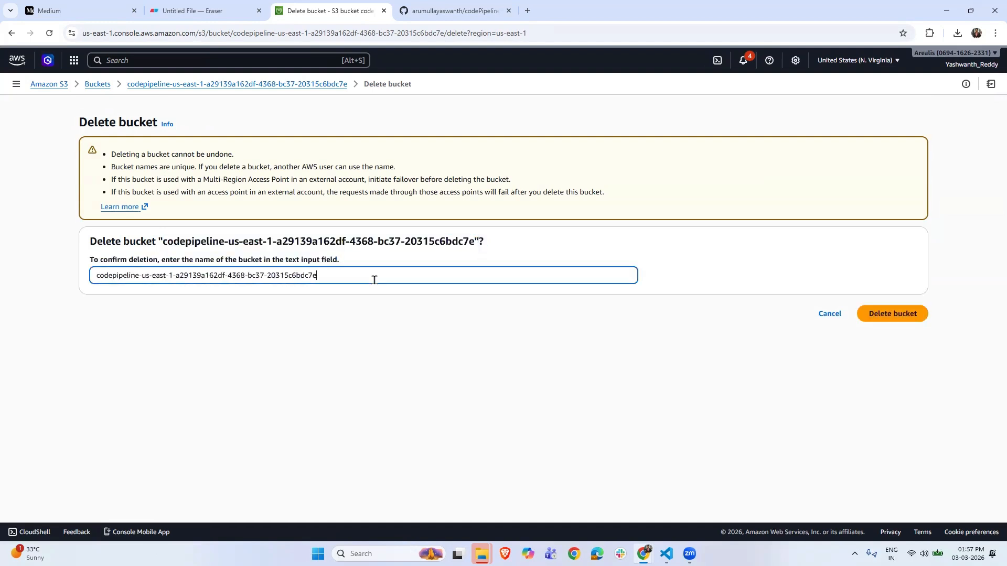
{"action": "left_click", "coordinate": [911, 313]}
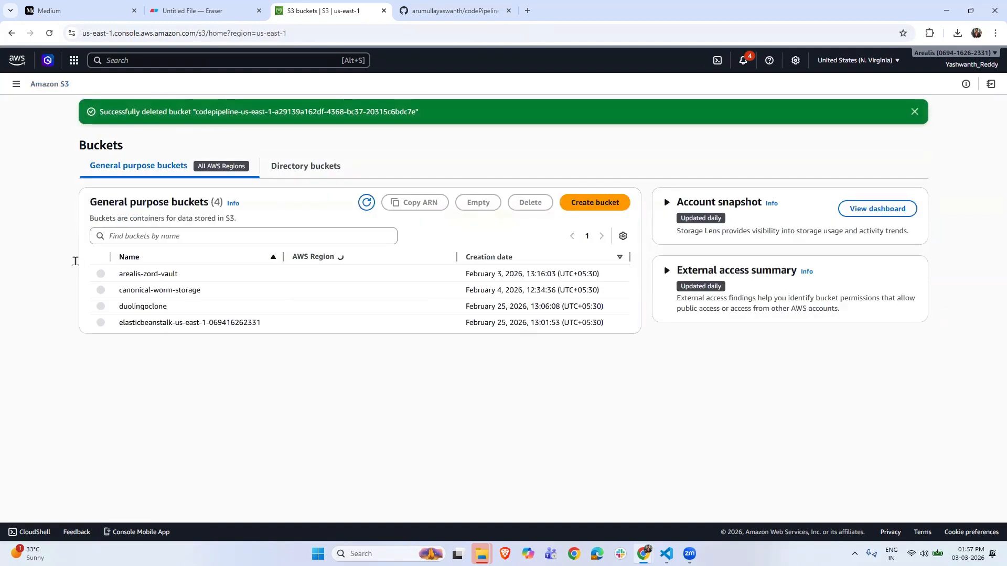
{"action": "left_click", "coordinate": [451, 10]}
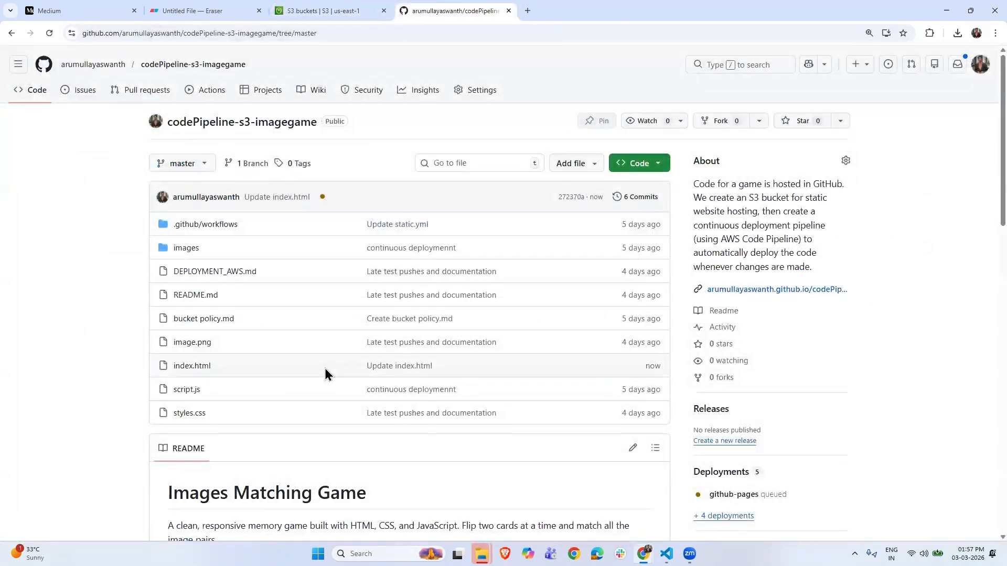